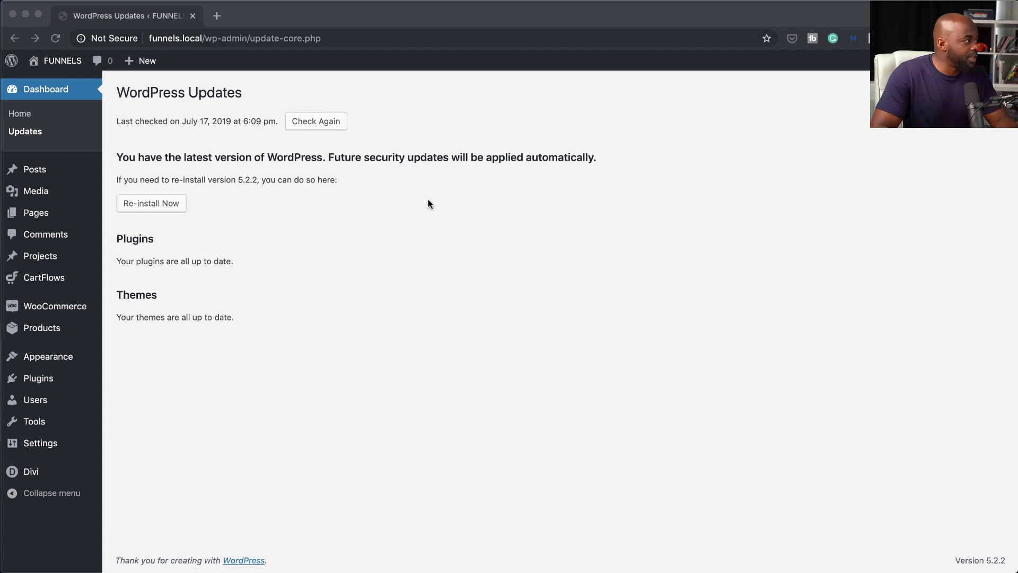
# - Create a new page titled "Global Template" and start building it from scratch with the Divi Builder
pyautogui.click(408, 250)
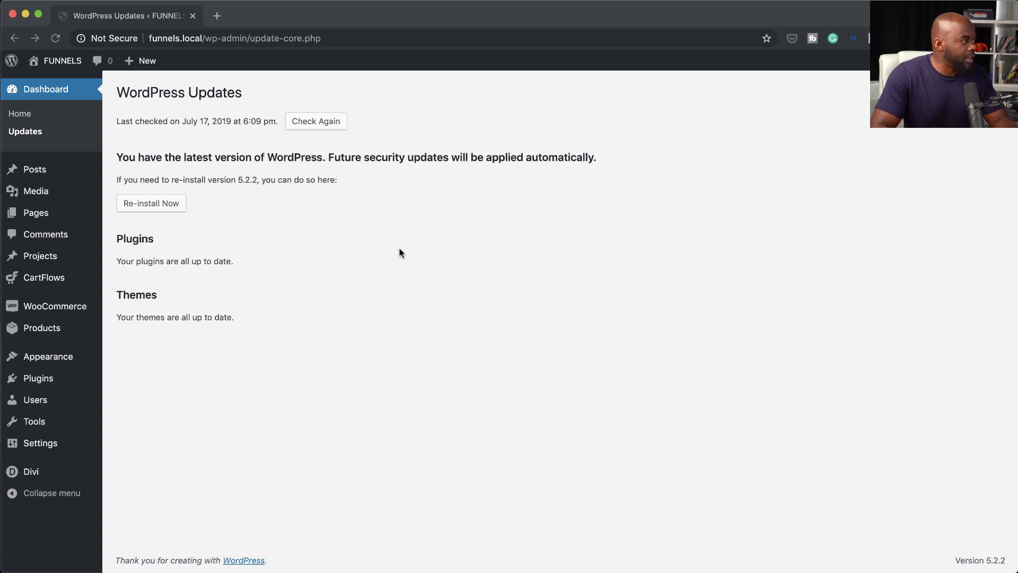
pyautogui.moveTo(64, 212)
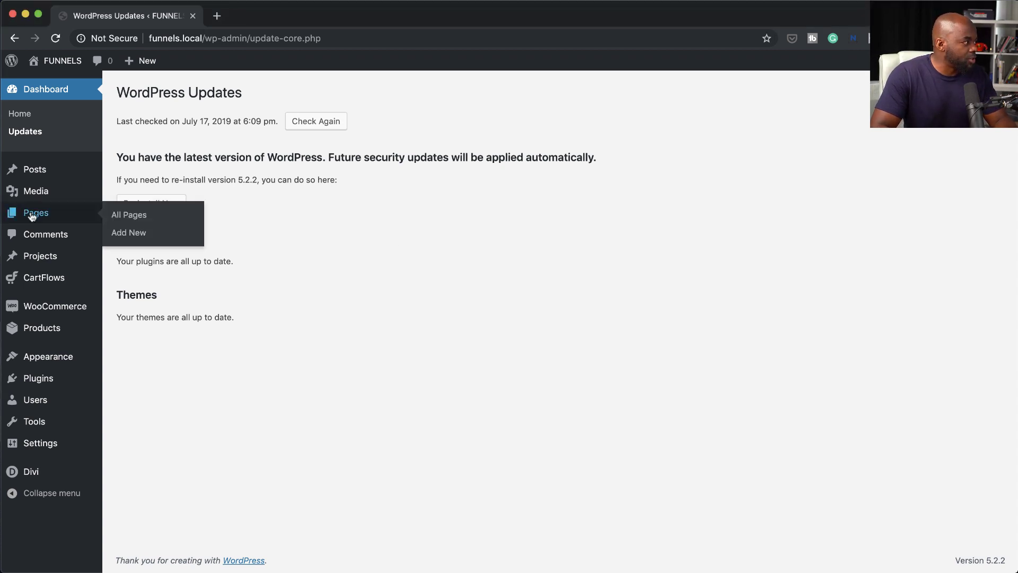
pyautogui.click(128, 233)
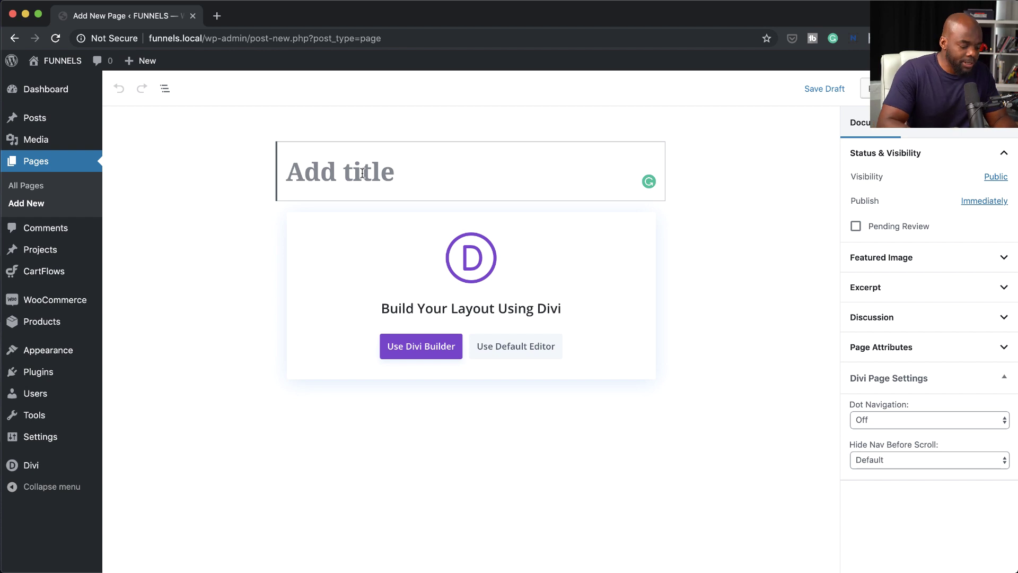
pyautogui.write('Global Template')
pyautogui.click(431, 351)
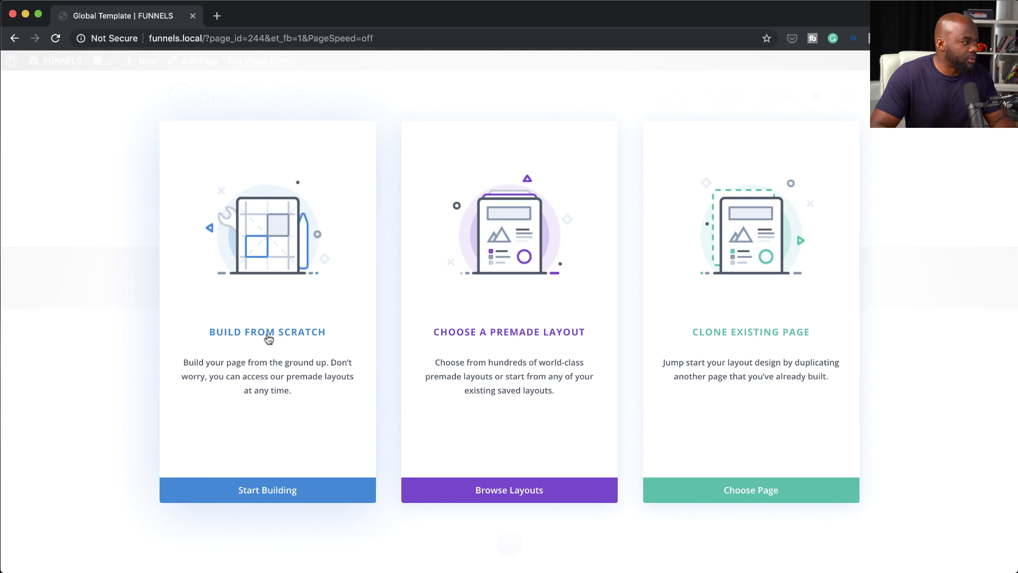
pyautogui.click(266, 340)
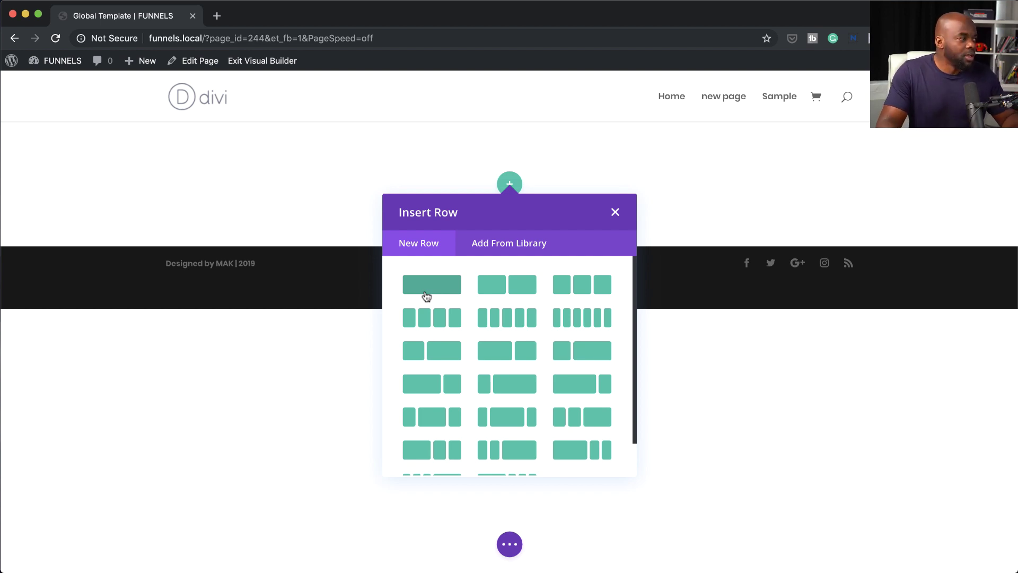
# - Insert a single-column row into the page's empty section
pyautogui.click(371, 162)
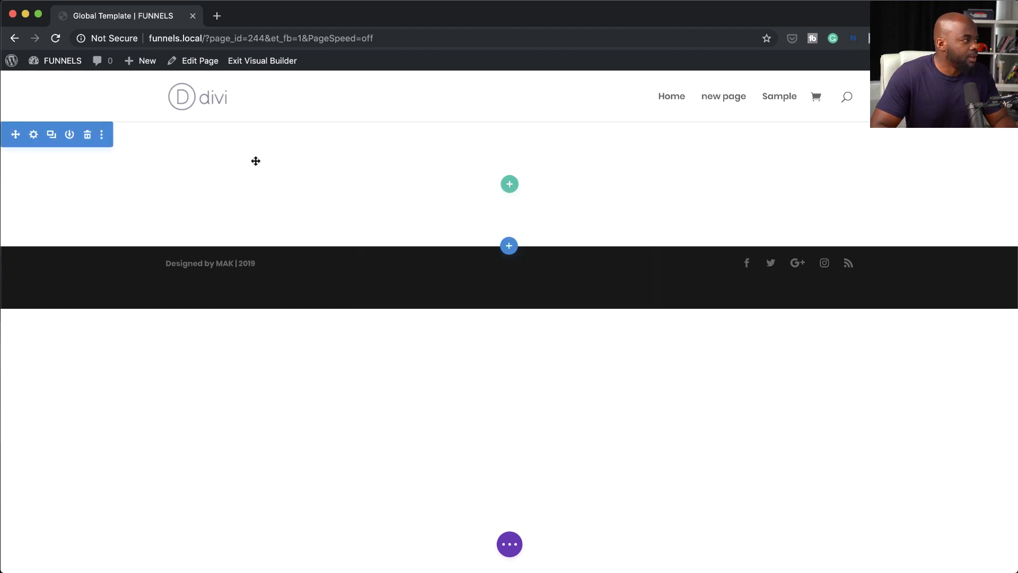
pyautogui.click(510, 185)
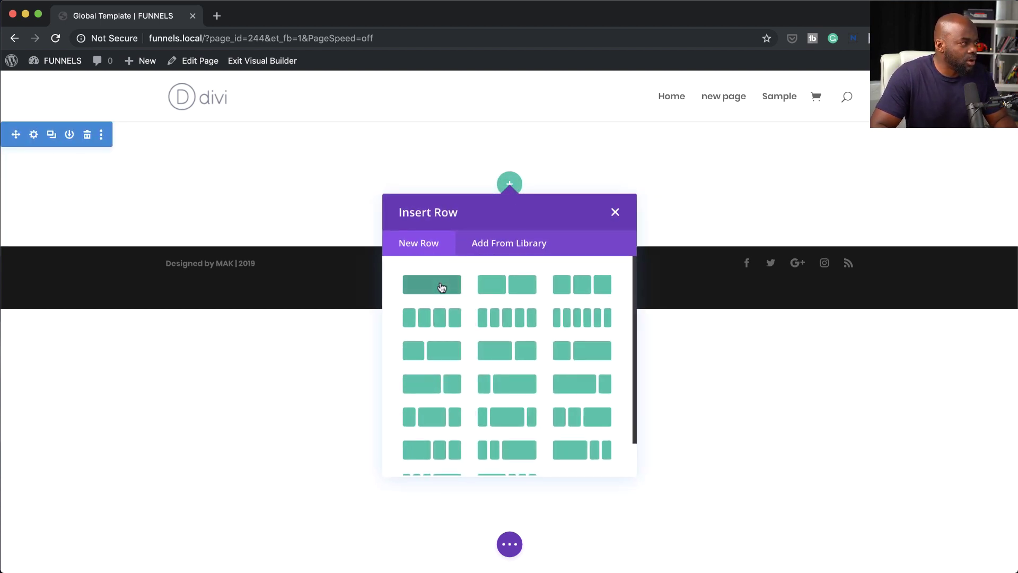
pyautogui.click(442, 287)
pyautogui.click(708, 221)
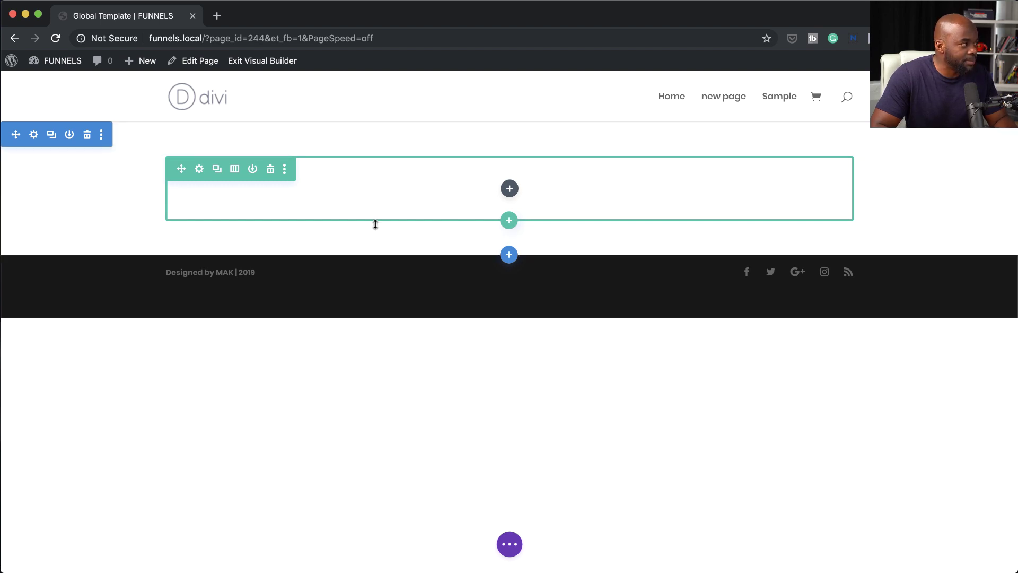
# - Set the global section defaults to 120px top padding and 80px bottom padding, and save them
pyautogui.click(35, 135)
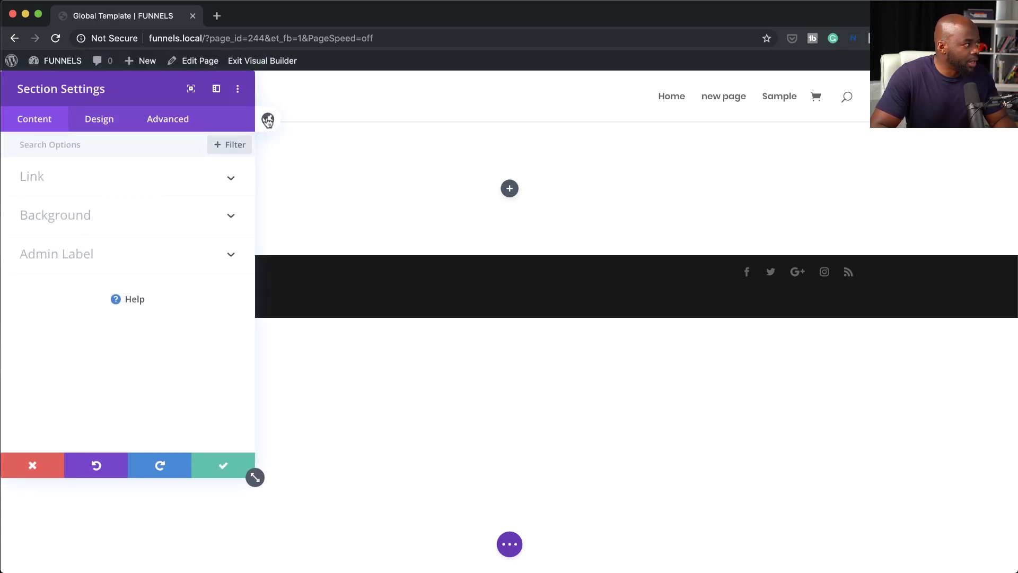
pyautogui.click(268, 120)
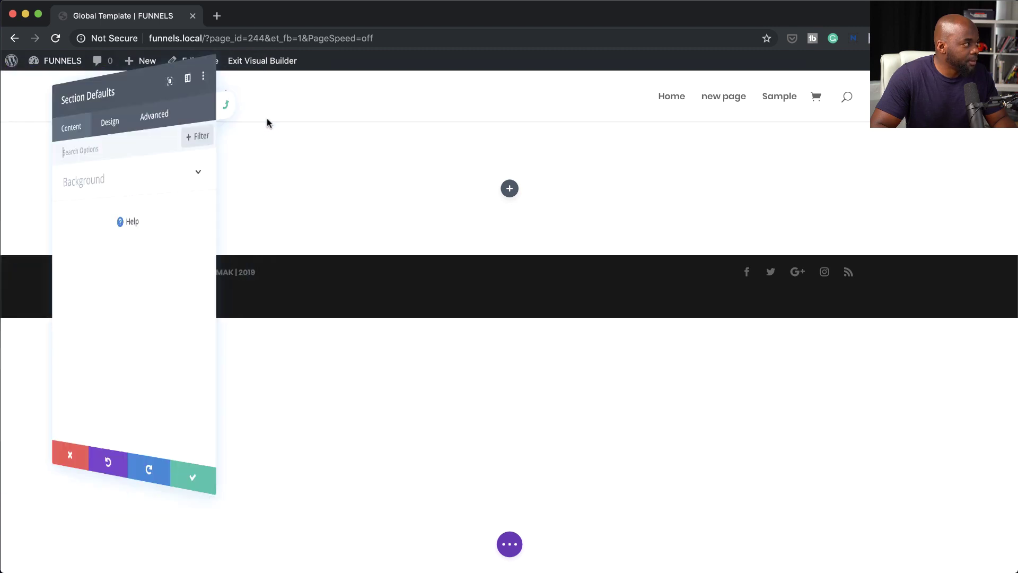
pyautogui.click(216, 88)
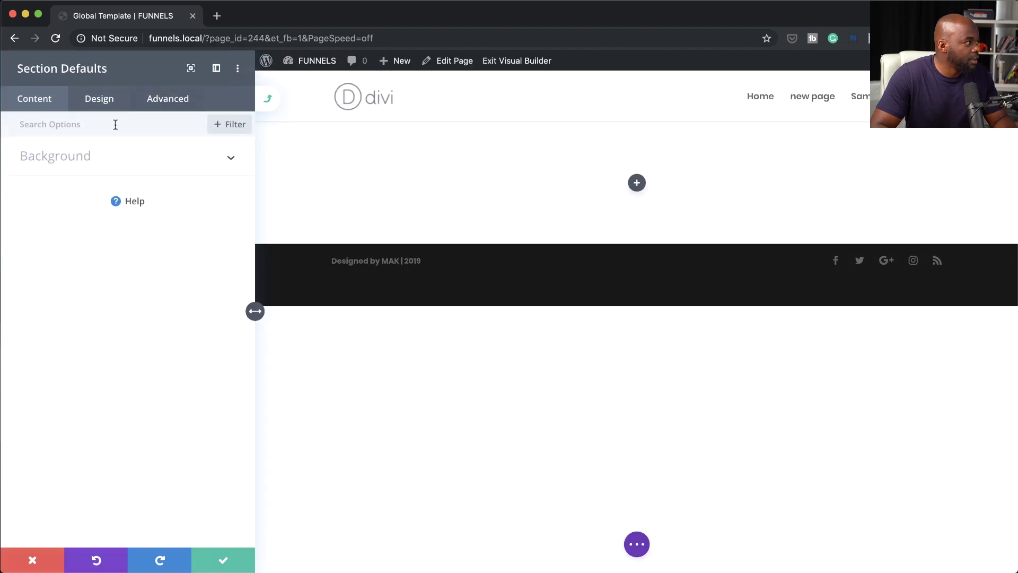
pyautogui.click(106, 105)
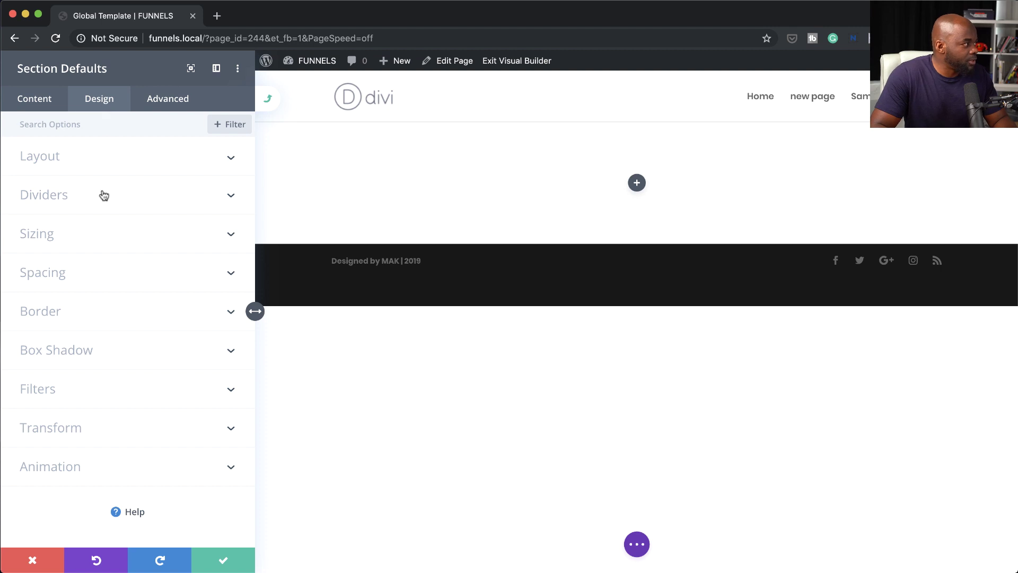
pyautogui.click(60, 274)
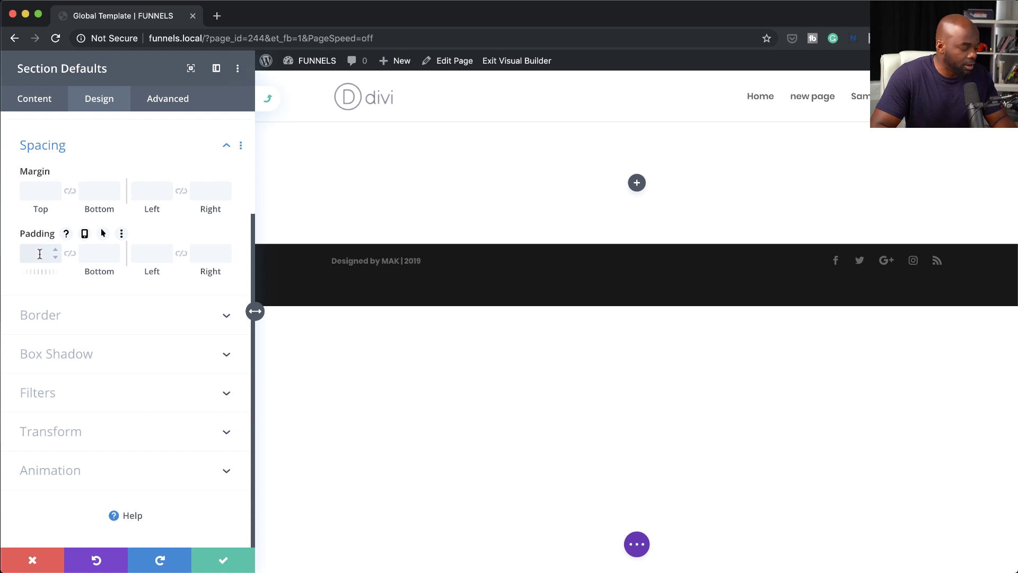
pyautogui.write('120px')
pyautogui.click(101, 257)
pyautogui.write('80px')
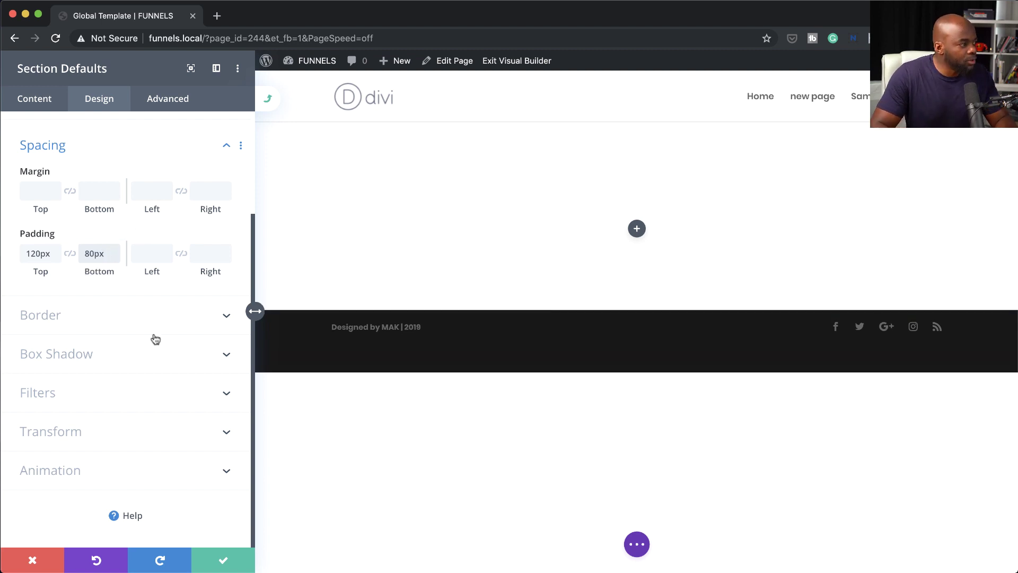
pyautogui.click(226, 563)
pyautogui.click(164, 561)
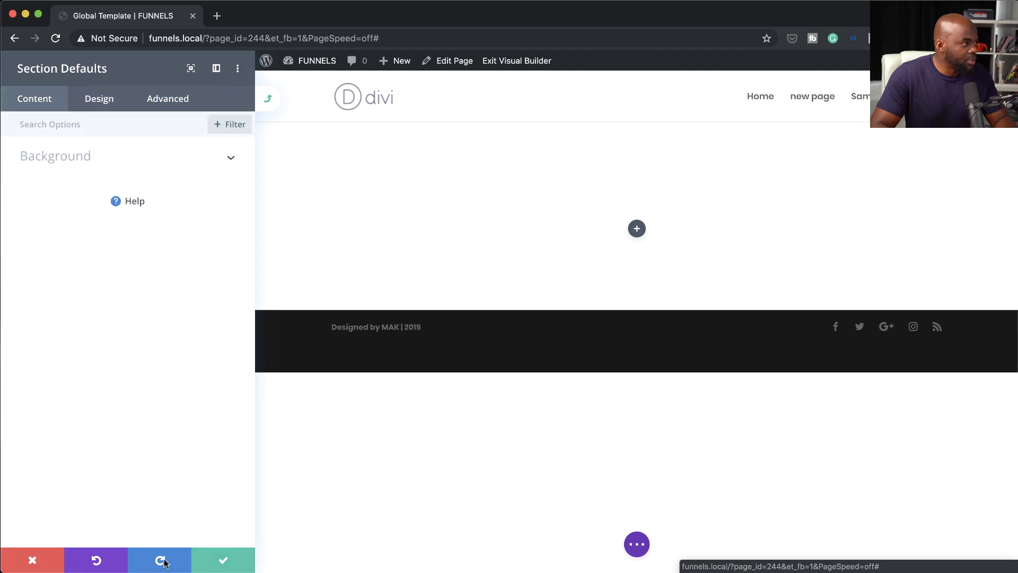
pyautogui.click(220, 561)
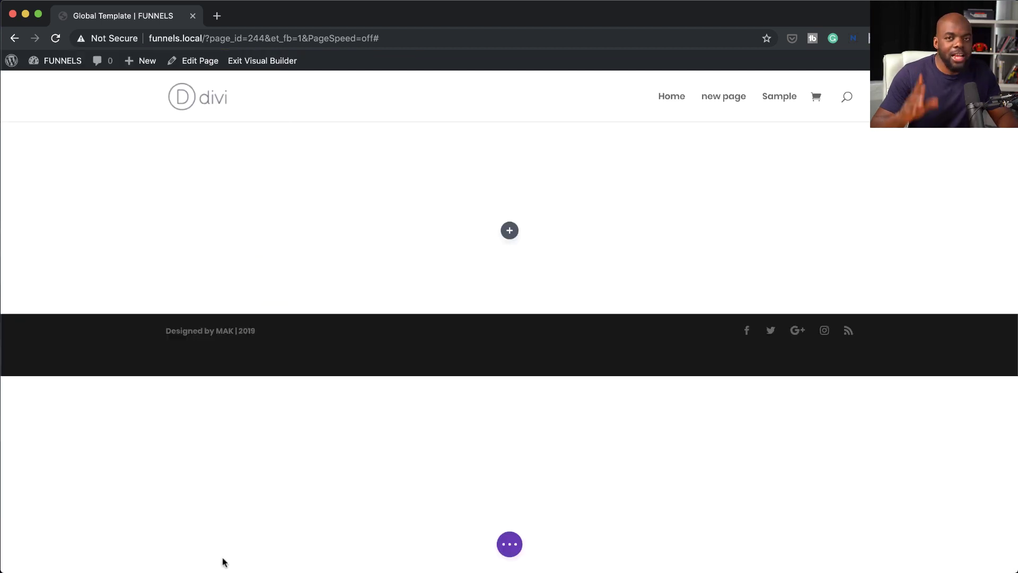
# - Add a regular section below the first one and dismiss the row selection without inserting a row
pyautogui.moveTo(518, 269)
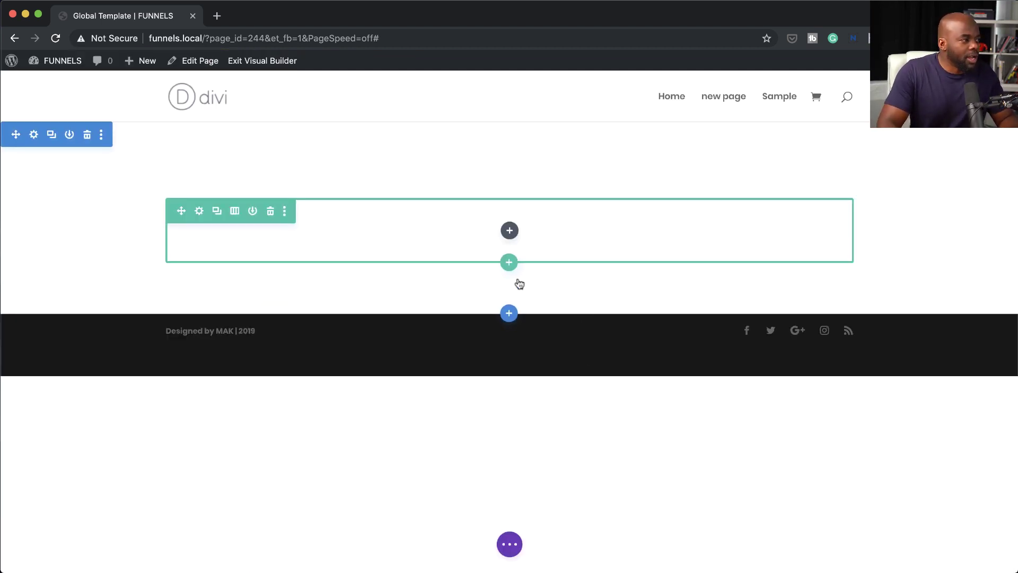
pyautogui.click(510, 314)
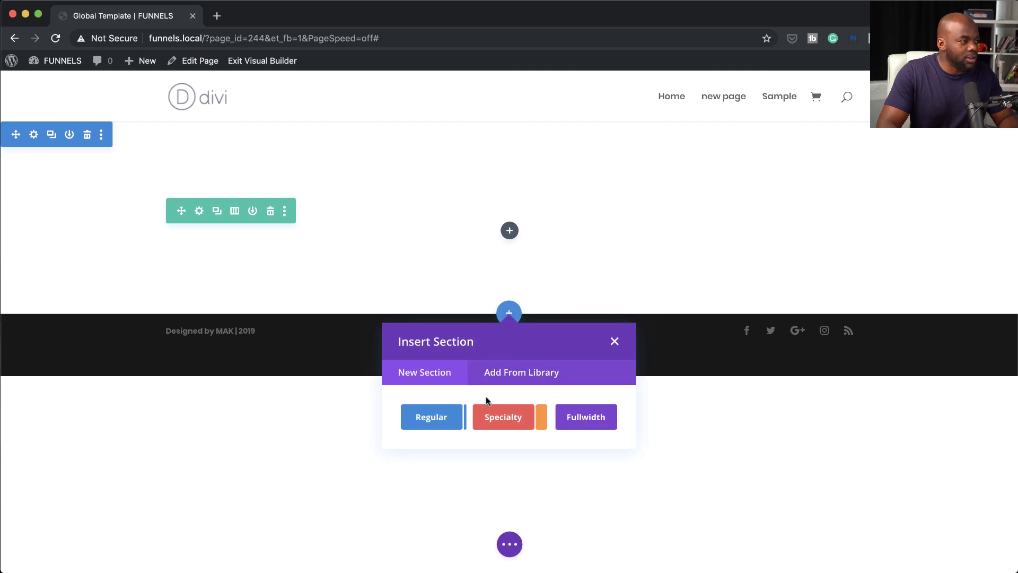
pyautogui.click(436, 418)
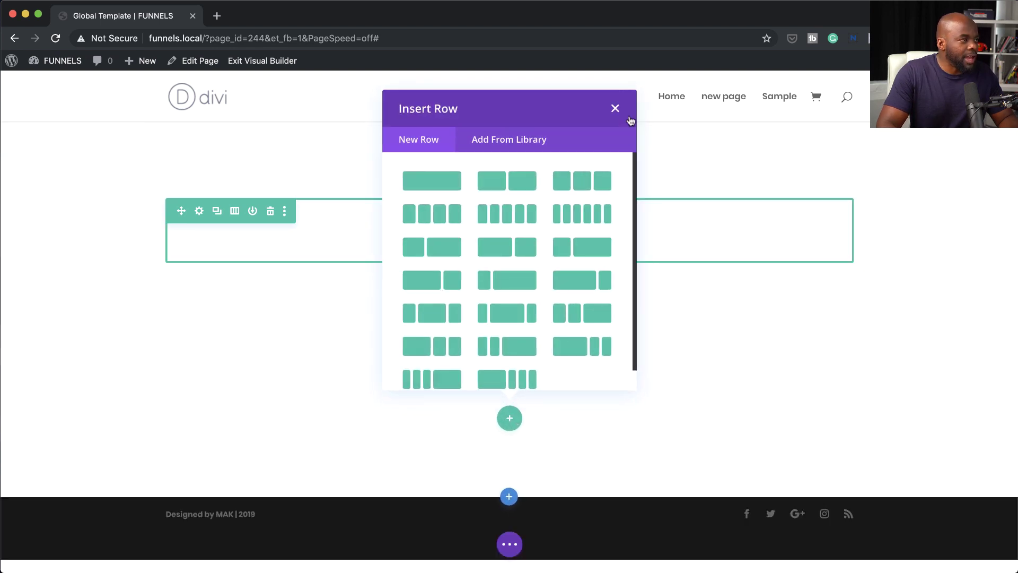
pyautogui.click(615, 108)
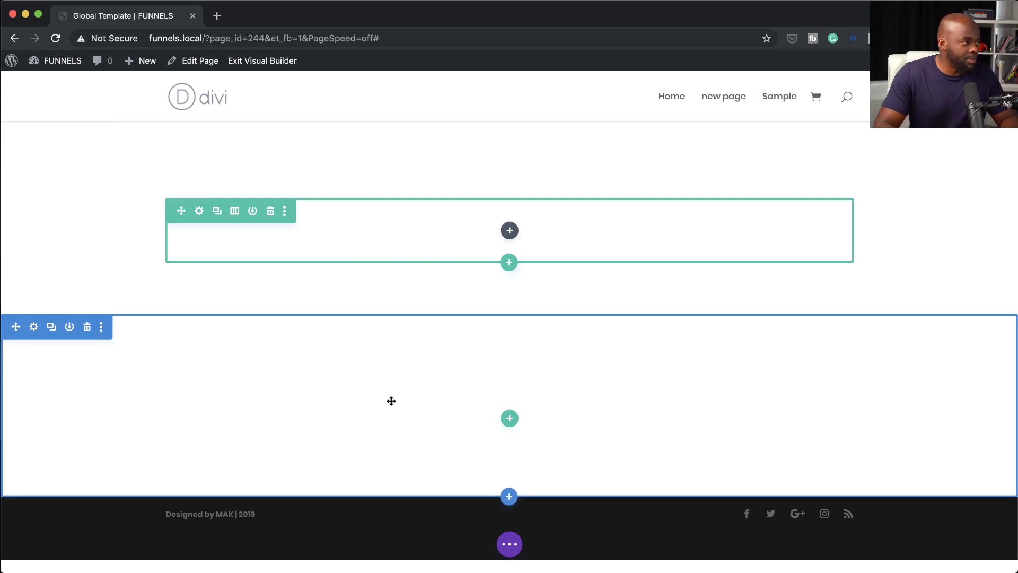
# - Insert a Text module into the row of the first section
pyautogui.click(509, 230)
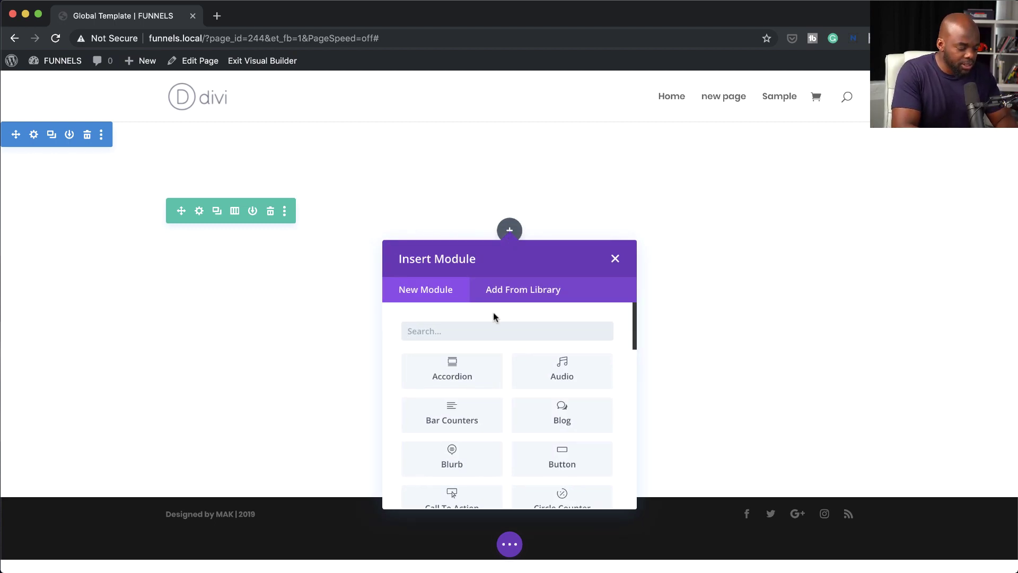
pyautogui.write('text')
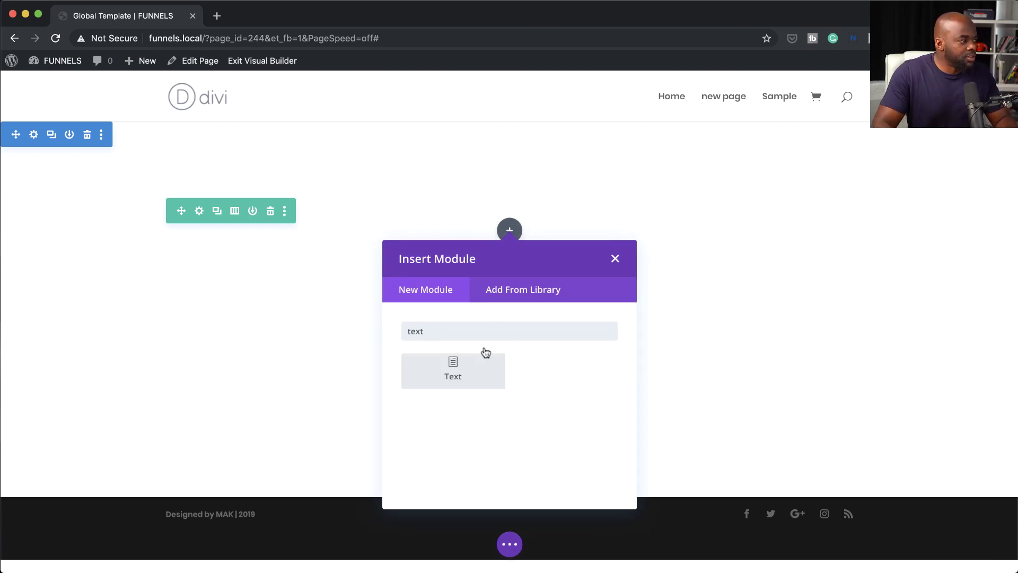
pyautogui.click(471, 373)
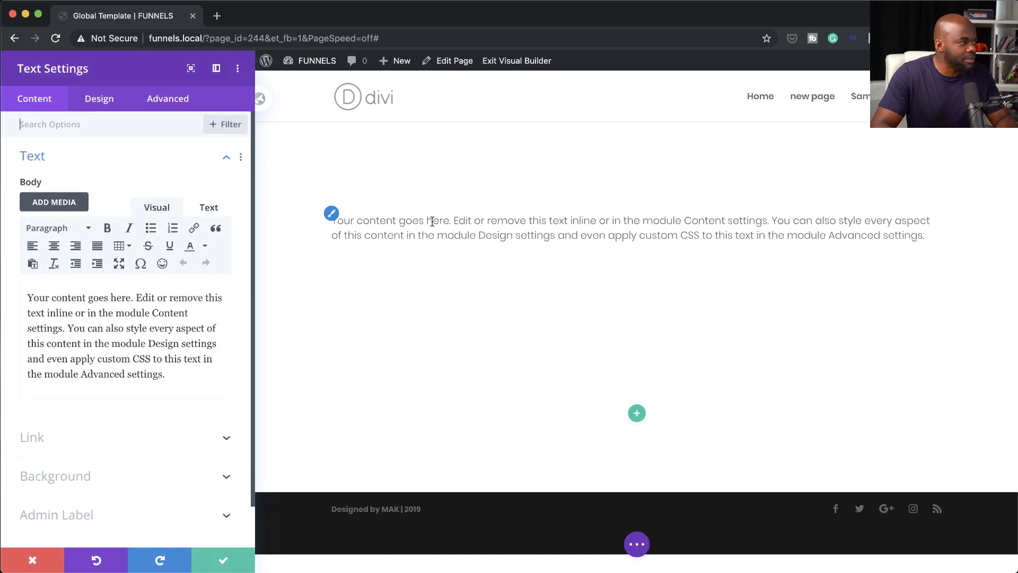
# - In the global Text module defaults, set the text font to Lato with Regular weight
pyautogui.click(105, 108)
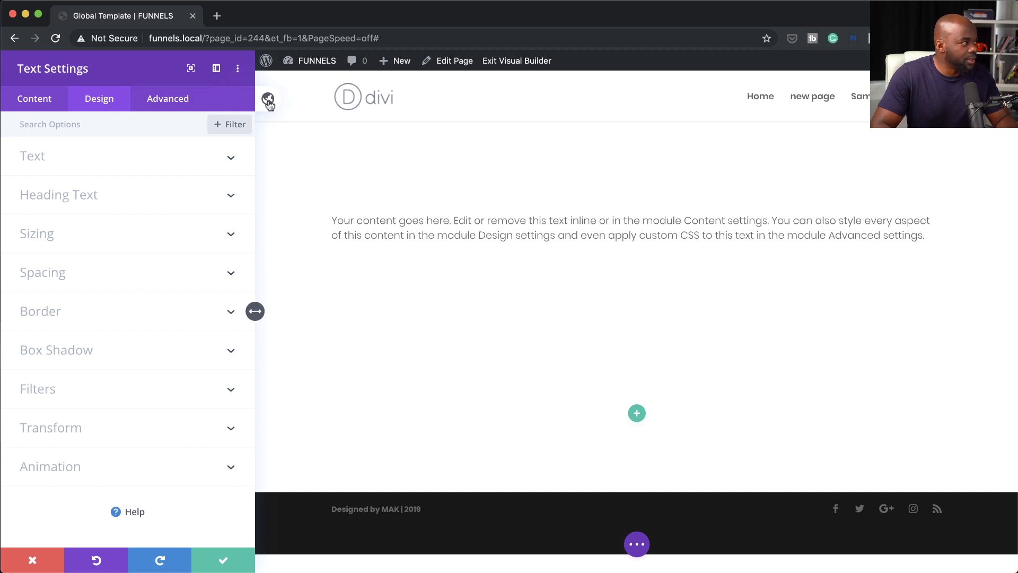
pyautogui.click(268, 101)
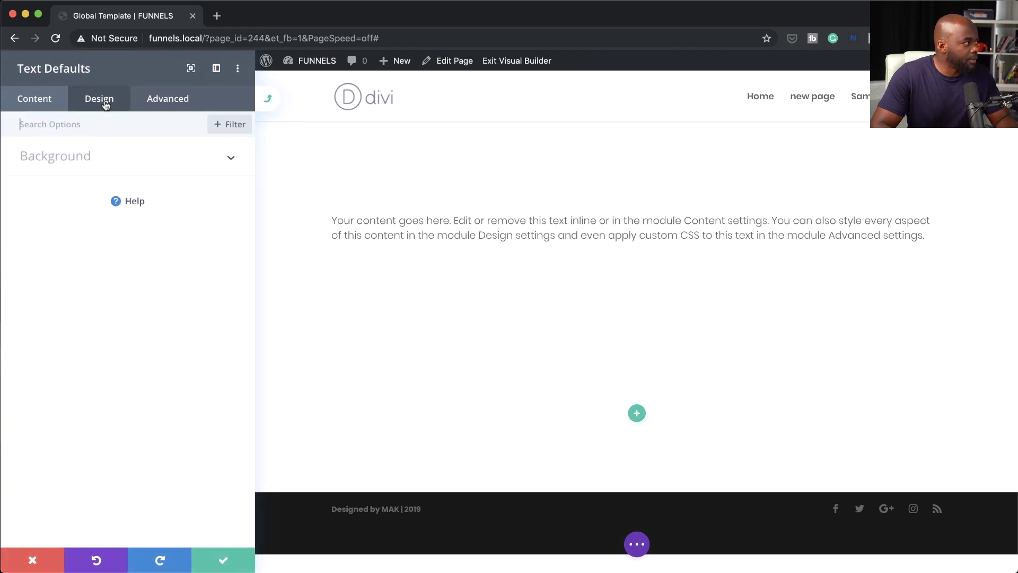
pyautogui.click(105, 104)
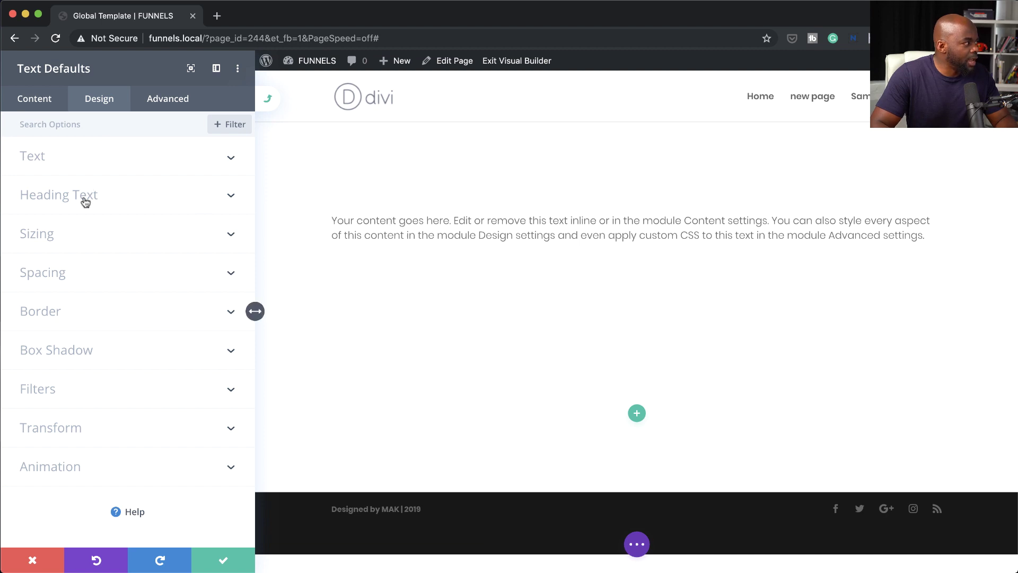
pyautogui.click(65, 163)
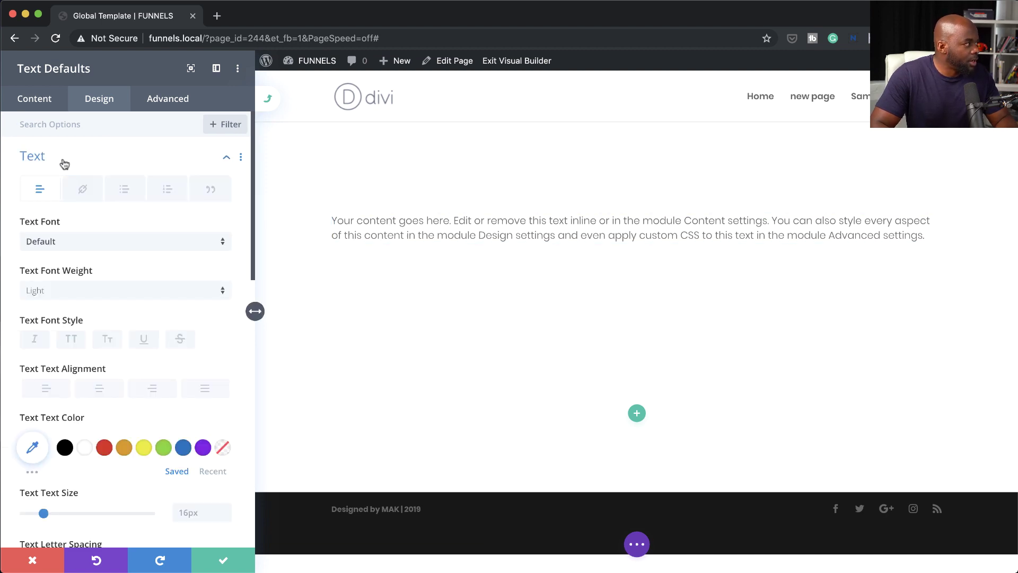
pyautogui.click(92, 243)
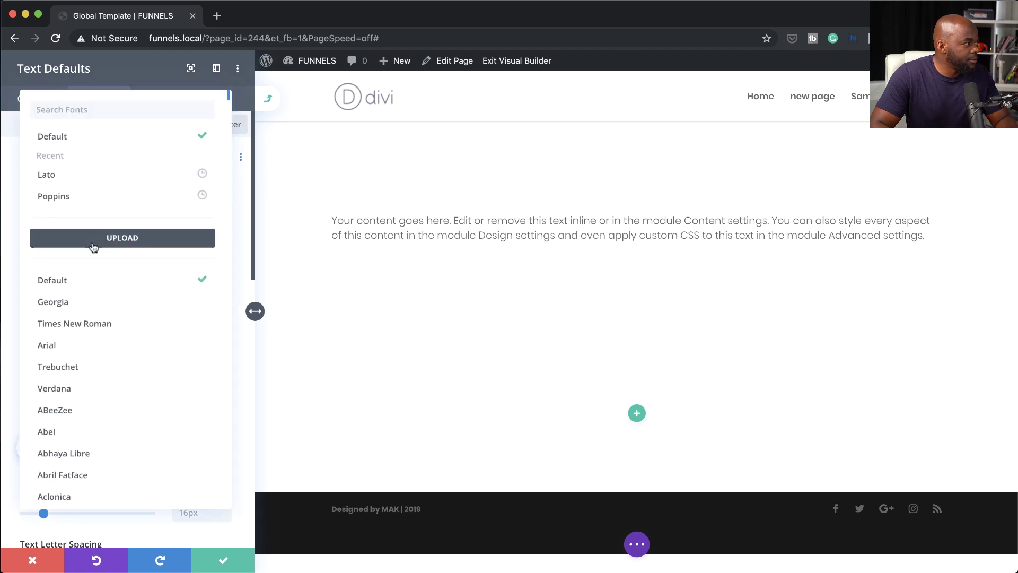
pyautogui.click(91, 176)
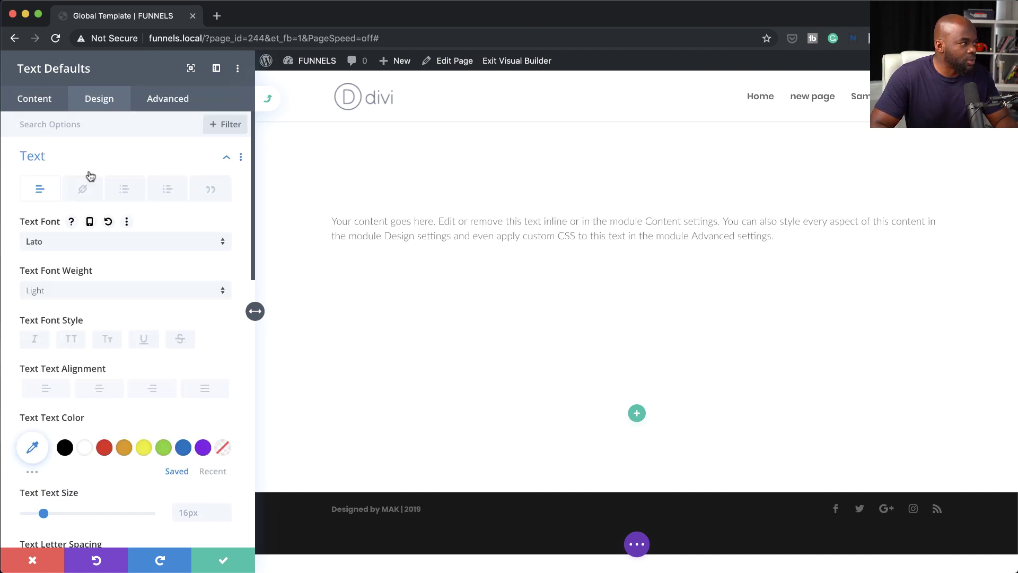
pyautogui.click(91, 291)
pyautogui.click(83, 345)
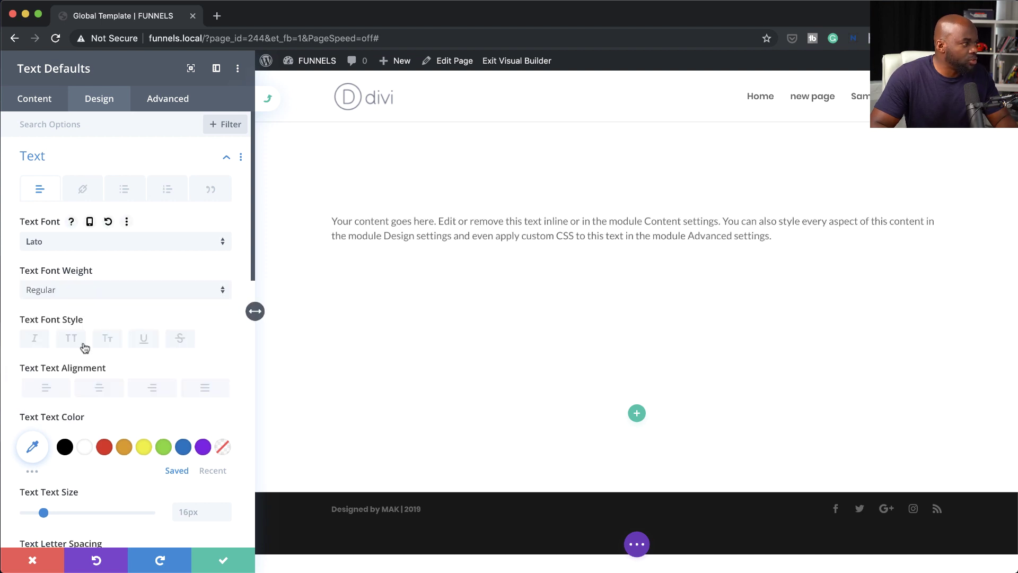
# - Set the default text letter spacing to 1px and text size to 17px, and save the Text defaults site-wide
pyautogui.scroll(-5, 84, 348)
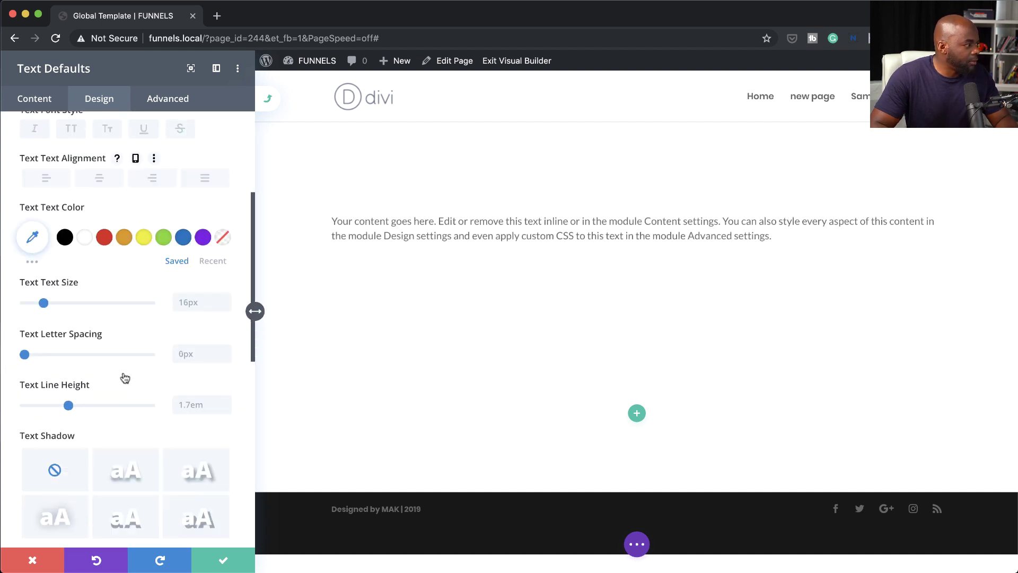
pyautogui.moveTo(25, 347); pyautogui.dragTo(25, 349)
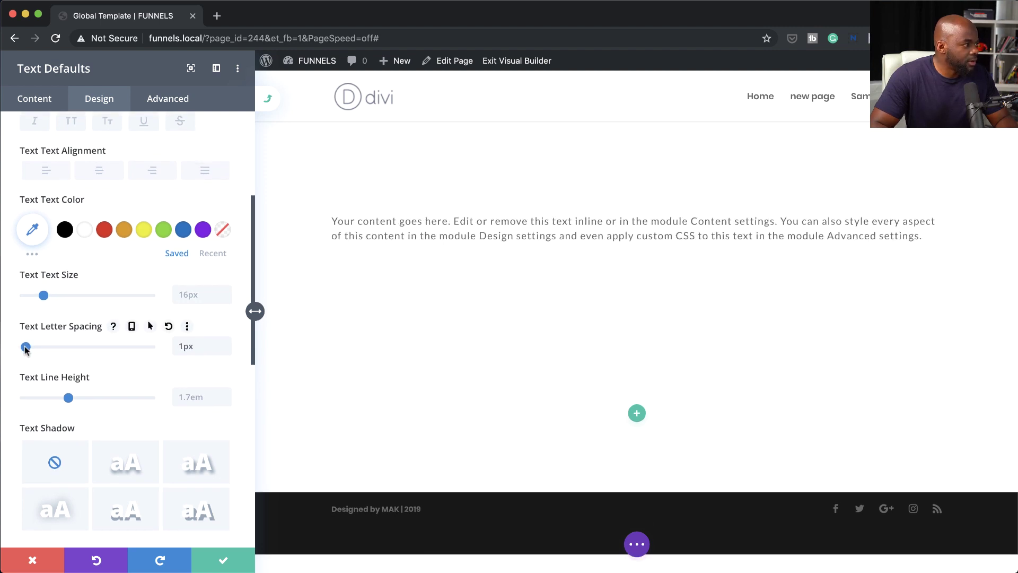
pyautogui.moveTo(43, 296); pyautogui.dragTo(44, 298)
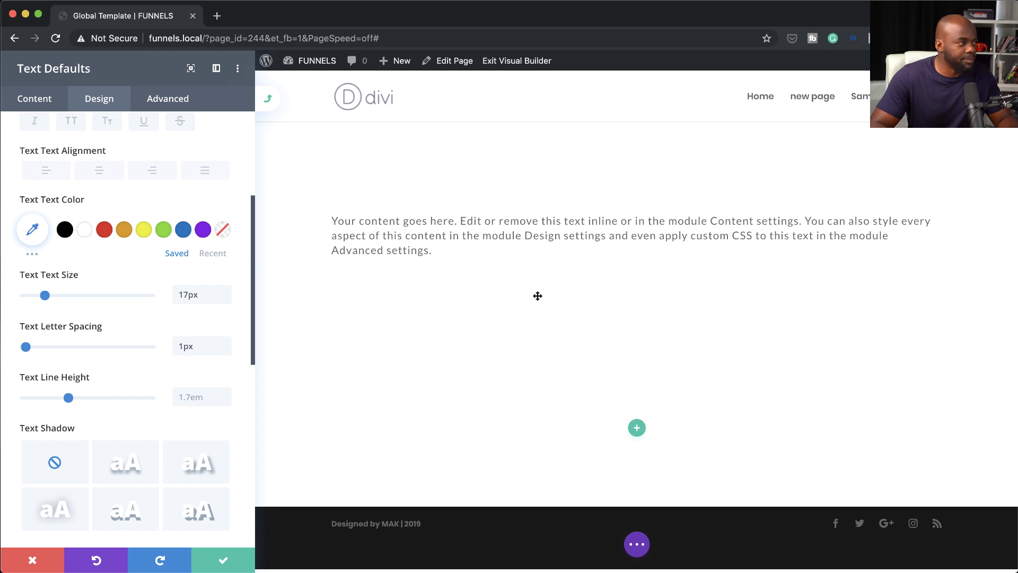
pyautogui.click(223, 561)
pyautogui.click(212, 563)
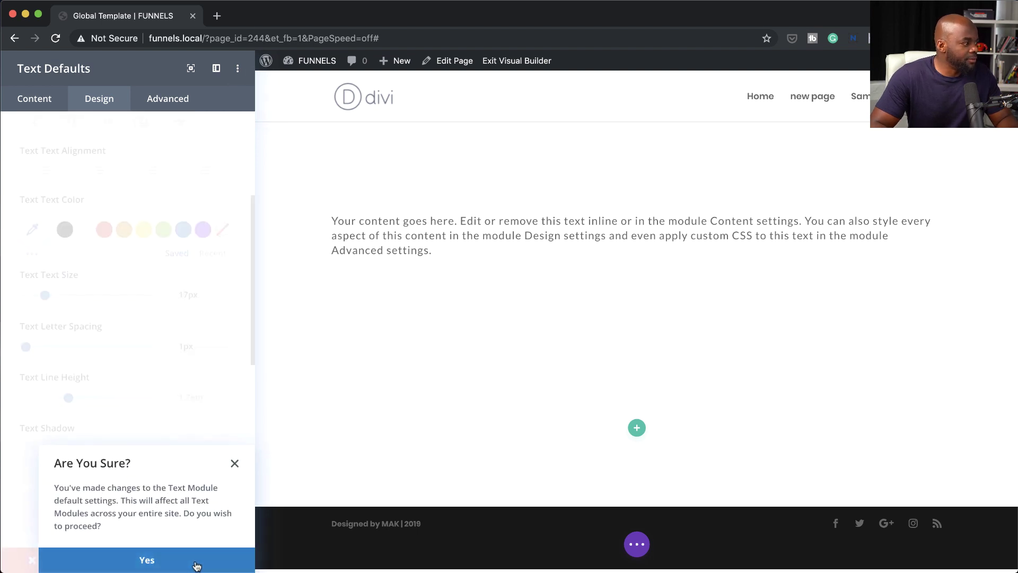
pyautogui.click(221, 558)
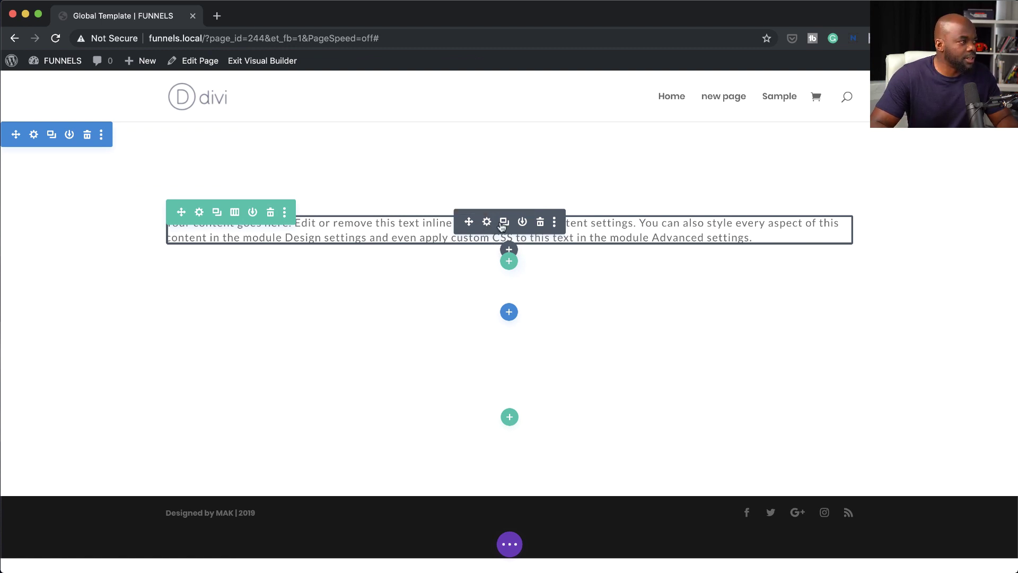
# - Insert a second Text module directly below the existing one in the same row
pyautogui.click(511, 250)
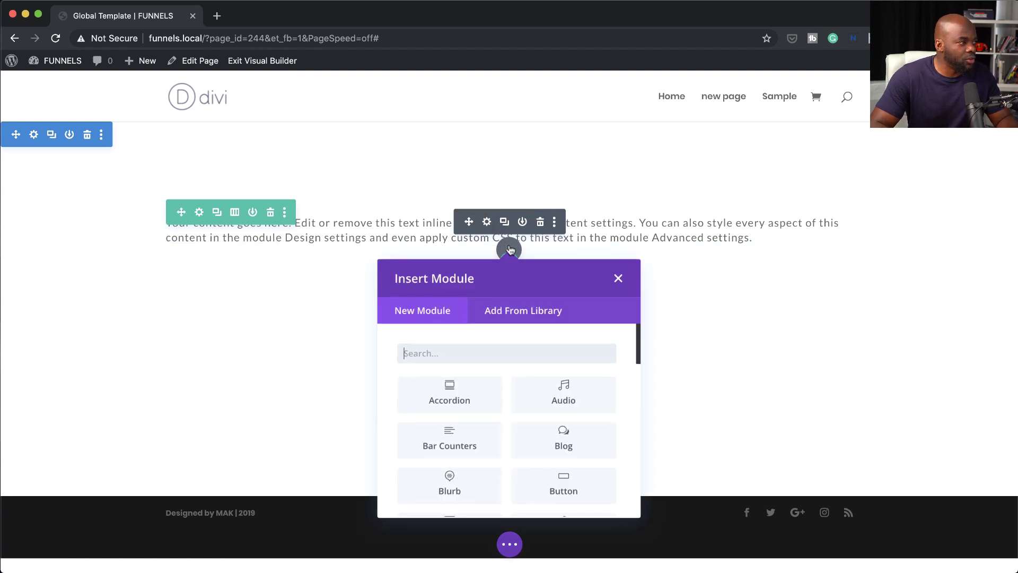
pyautogui.write('text')
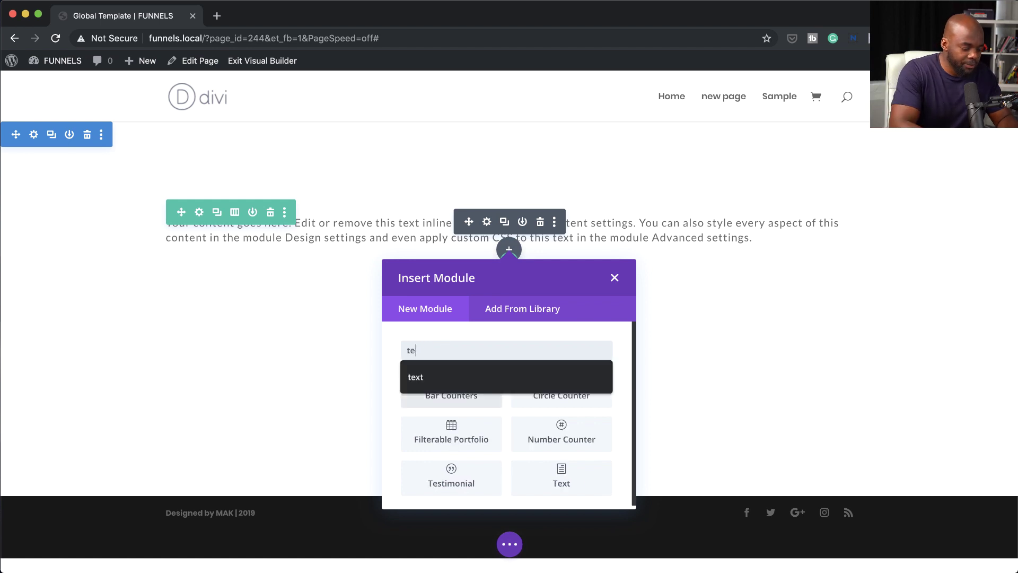
pyautogui.click(466, 383)
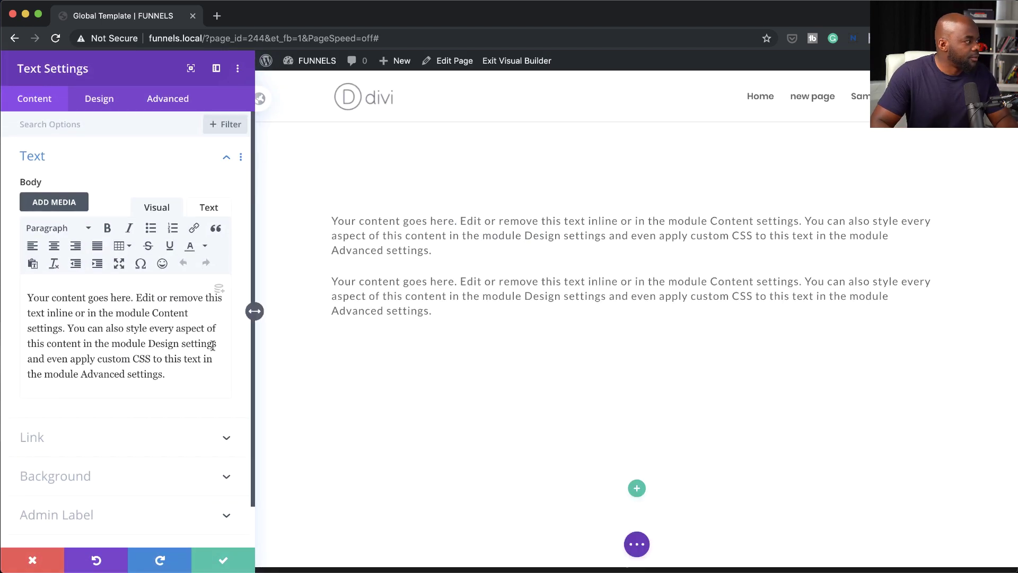
# - Replace the new module's placeholder body text with three separate lines: Heading 1, Heading 2 and Heading 3
pyautogui.moveTo(166, 375); pyautogui.dragTo(29, 289)
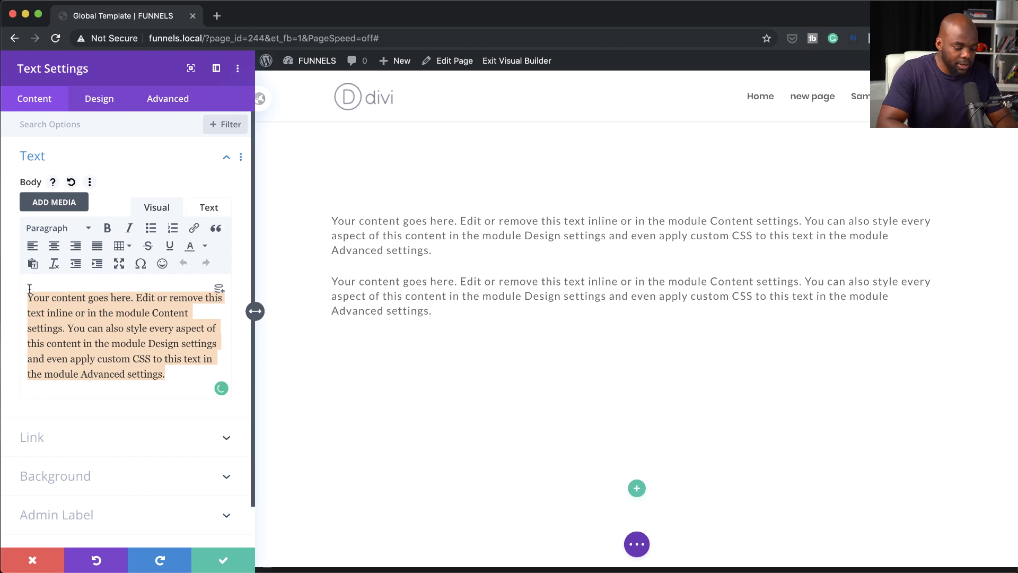
pyautogui.write('Heading 1')
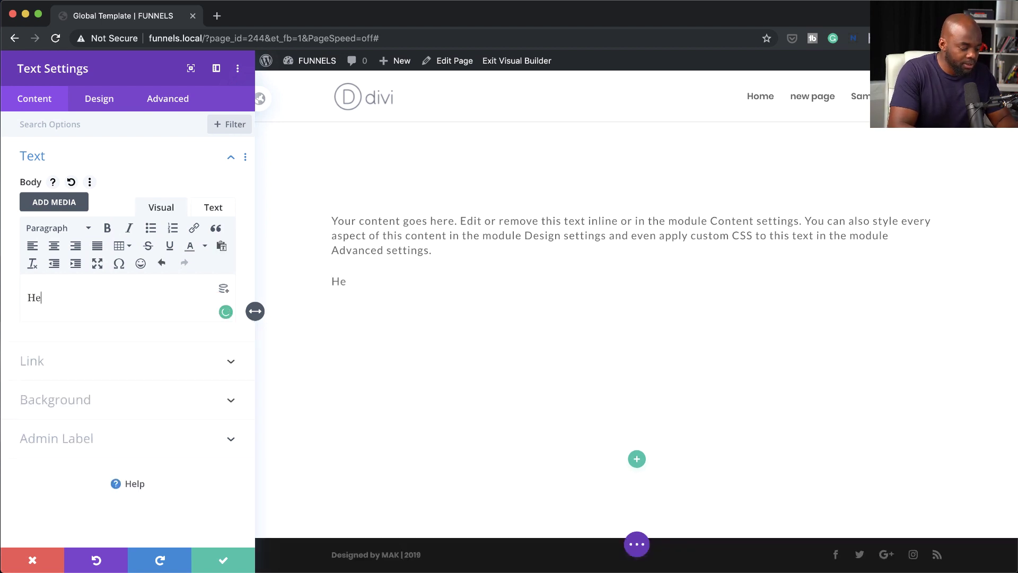
pyautogui.press('Return')
pyautogui.write('Heading 2')
pyautogui.press('Return')
pyautogui.write('Heading')
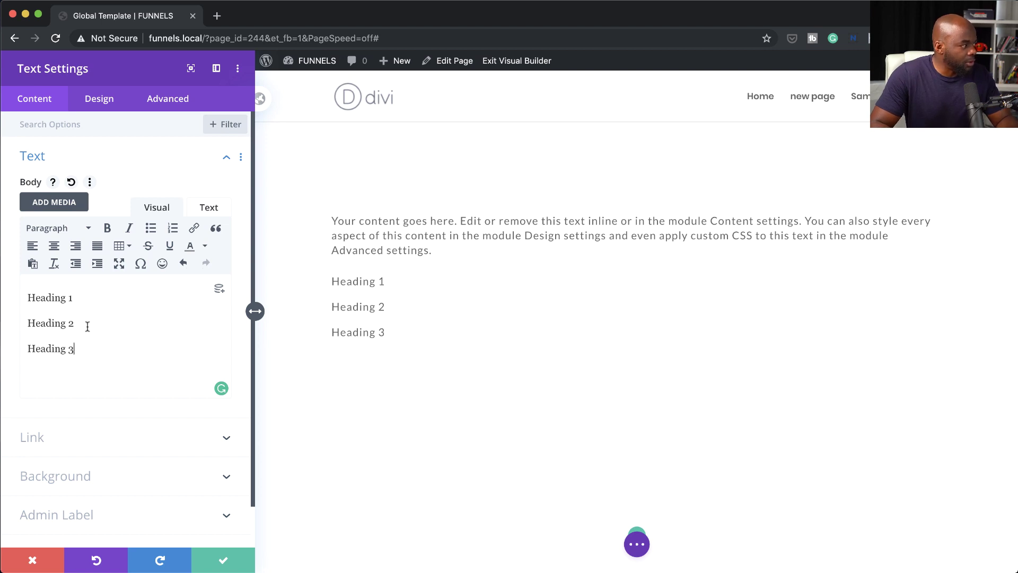
# - Format the three body lines with the Heading 1, Heading 2 and Heading 3 paragraph styles respectively
pyautogui.moveTo(72, 299); pyautogui.dragTo(22, 297)
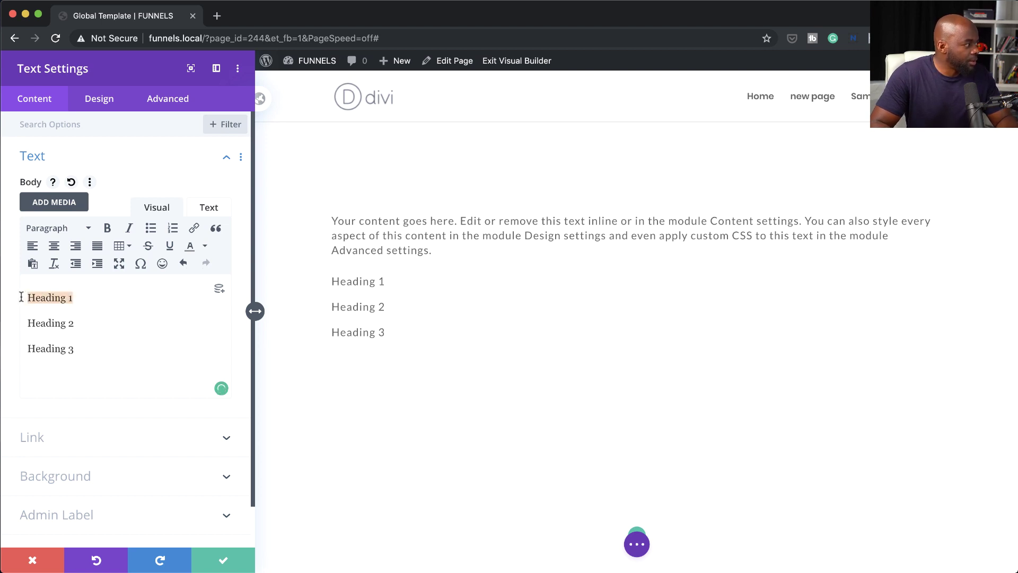
pyautogui.click(73, 232)
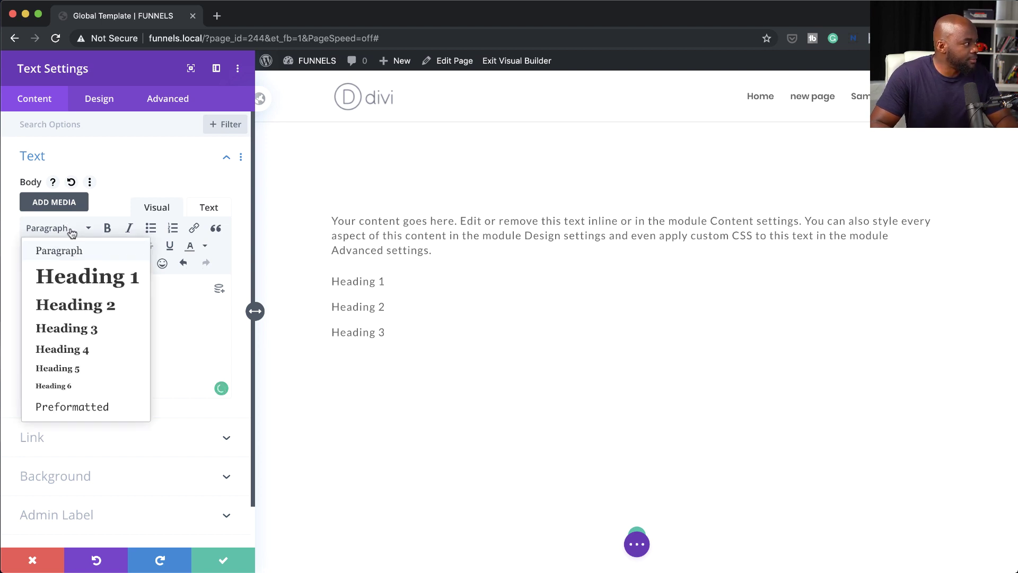
pyautogui.click(83, 276)
pyautogui.moveTo(88, 349); pyautogui.dragTo(23, 346)
pyautogui.click(56, 231)
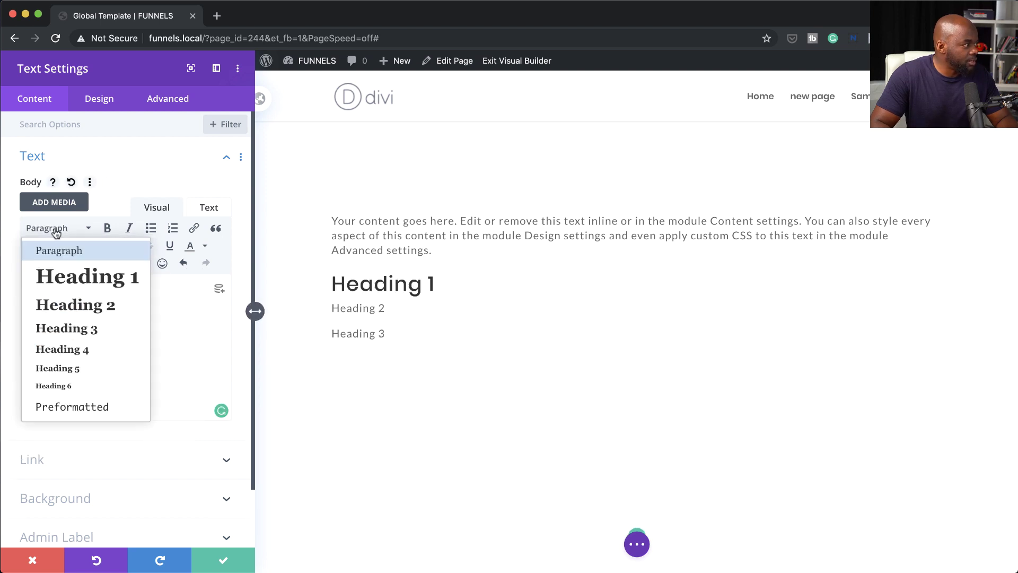
pyautogui.click(77, 305)
pyautogui.click(87, 378)
pyautogui.moveTo(87, 378); pyautogui.dragTo(29, 380)
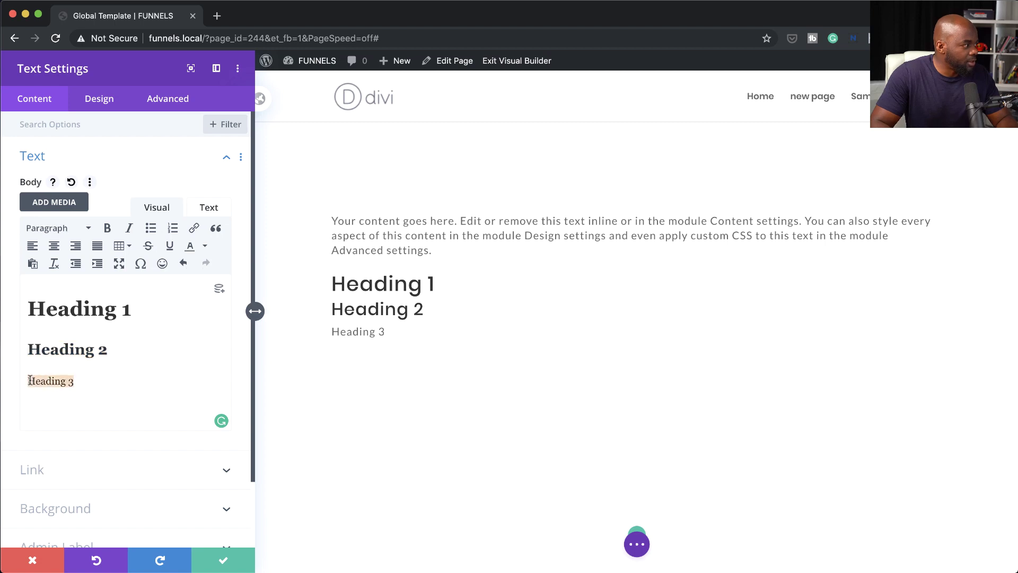
pyautogui.click(55, 232)
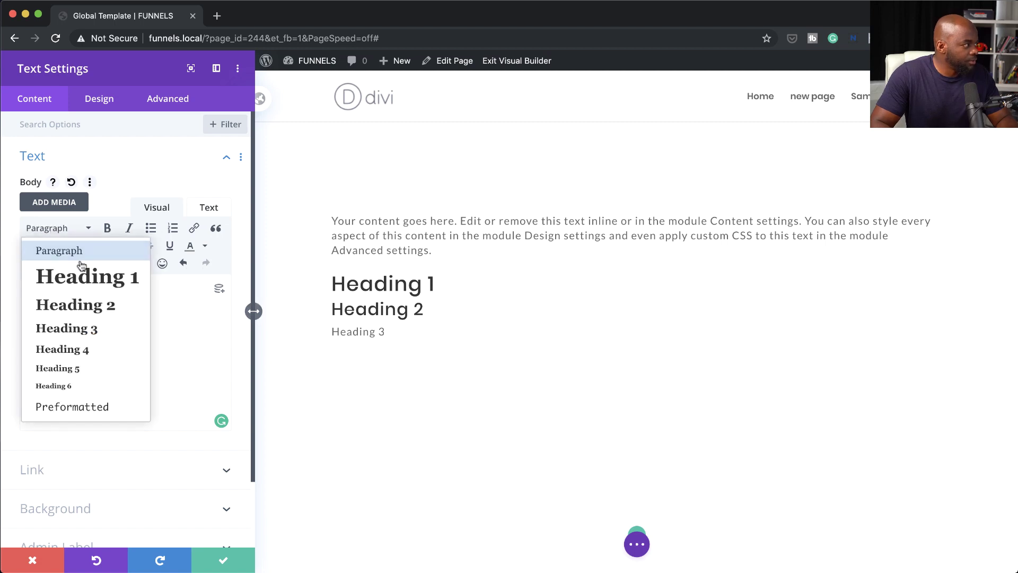
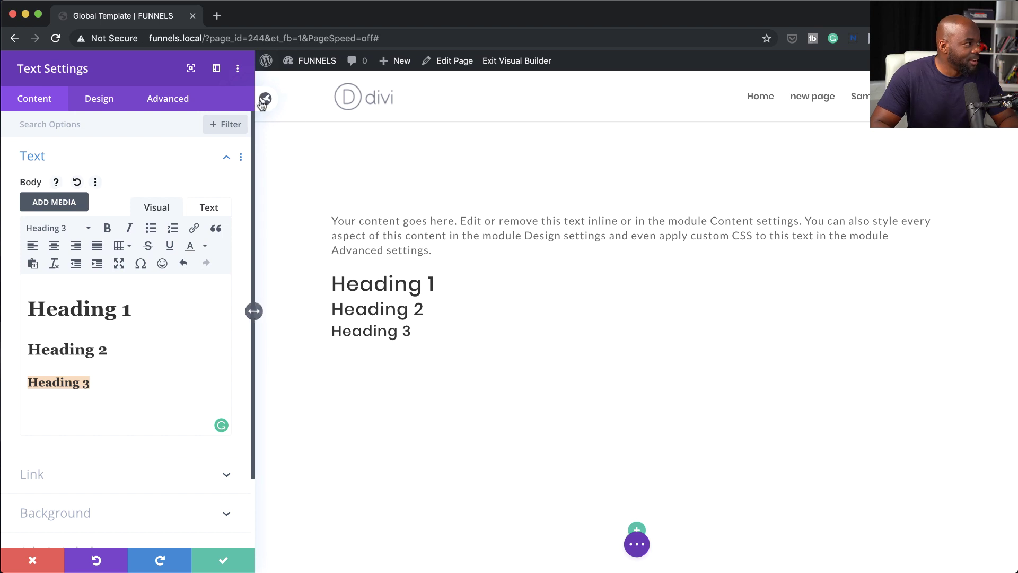
# - In the global Text module defaults, set the H1 heading font to Lato, uppercase, with Bold weight
pyautogui.click(268, 101)
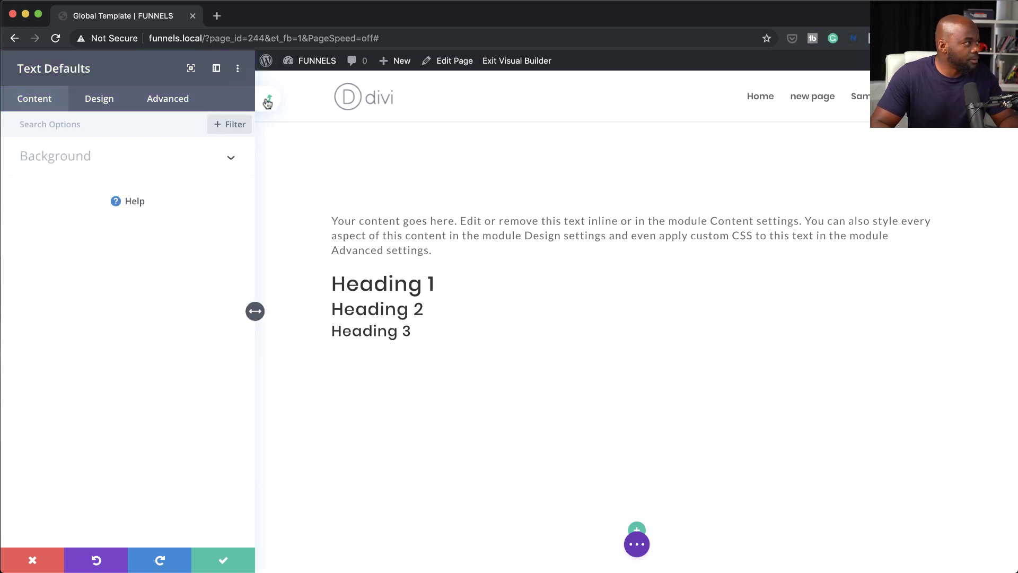
pyautogui.click(99, 99)
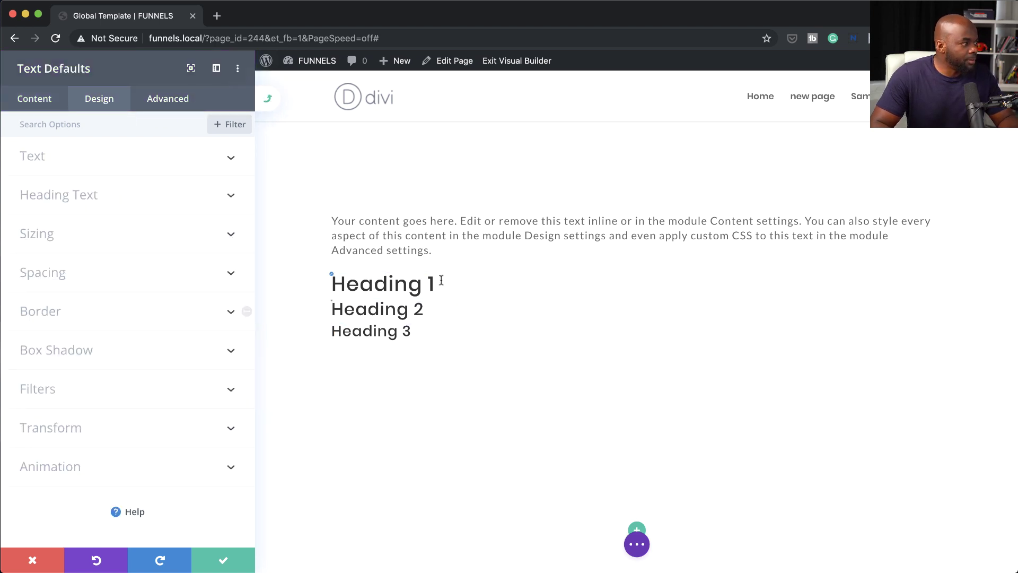
pyautogui.click(86, 200)
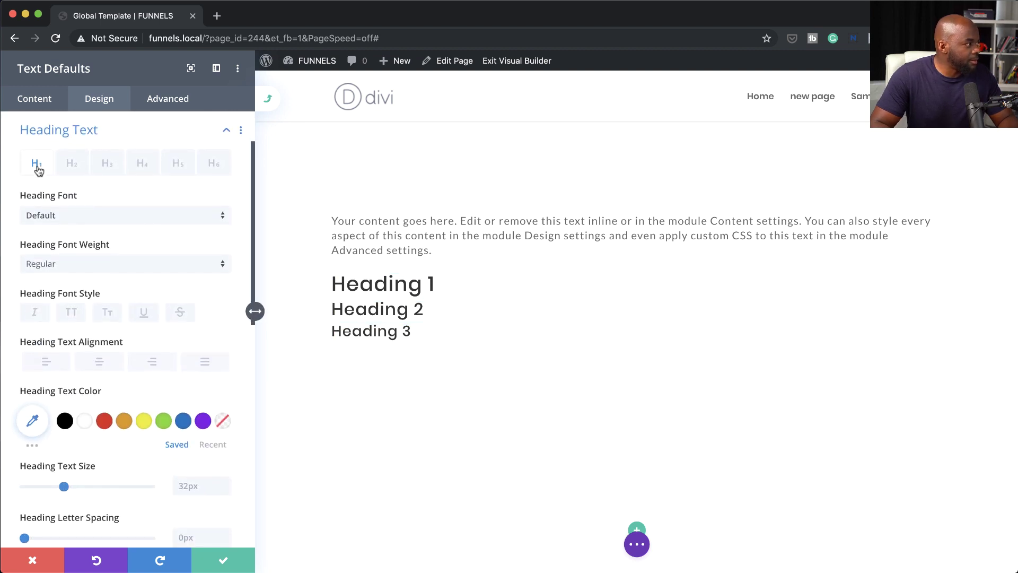
pyautogui.click(76, 218)
pyautogui.click(71, 175)
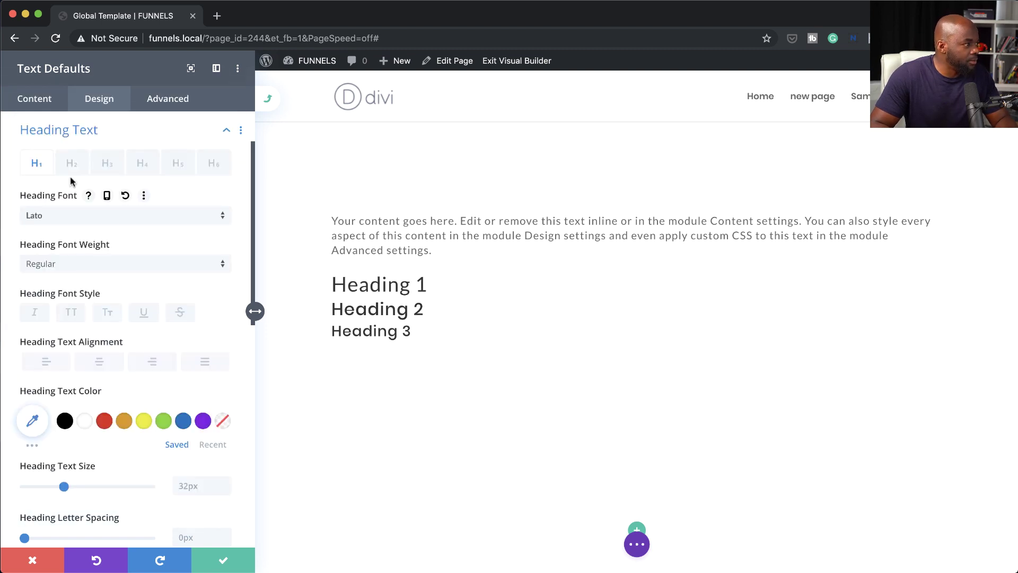
pyautogui.click(73, 314)
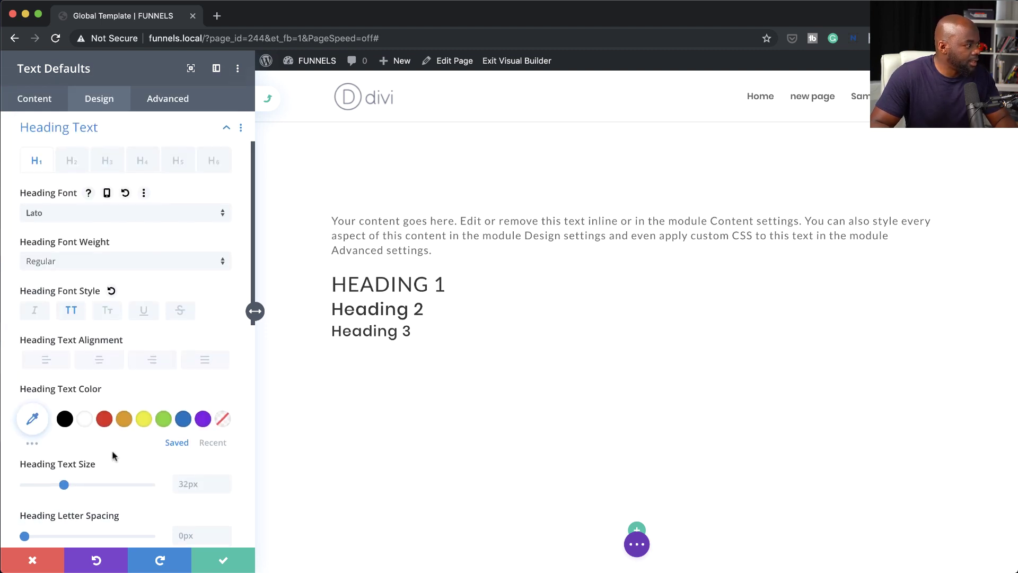
pyautogui.scroll(-2, 112, 450)
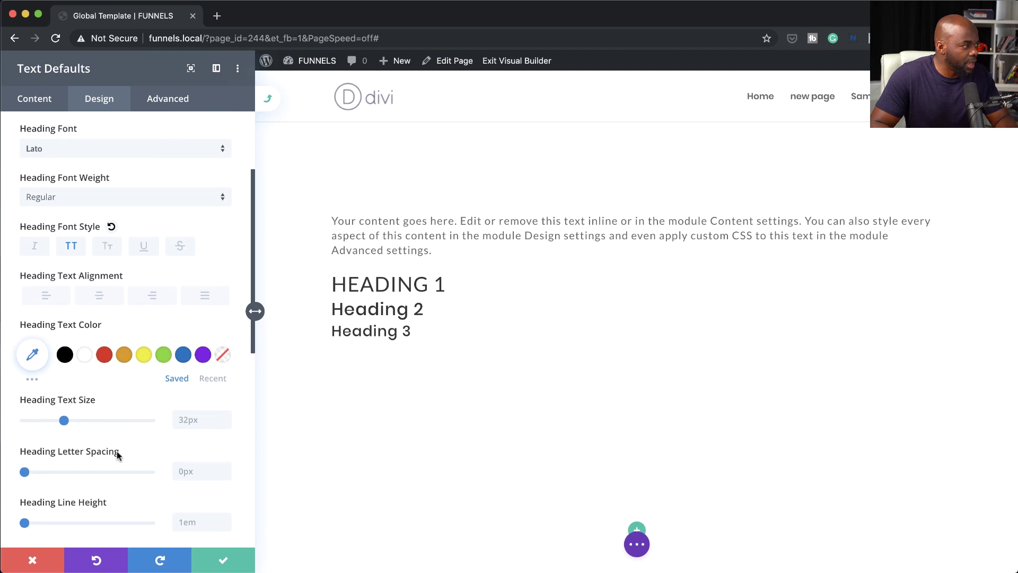
pyautogui.scroll(1, 118, 451)
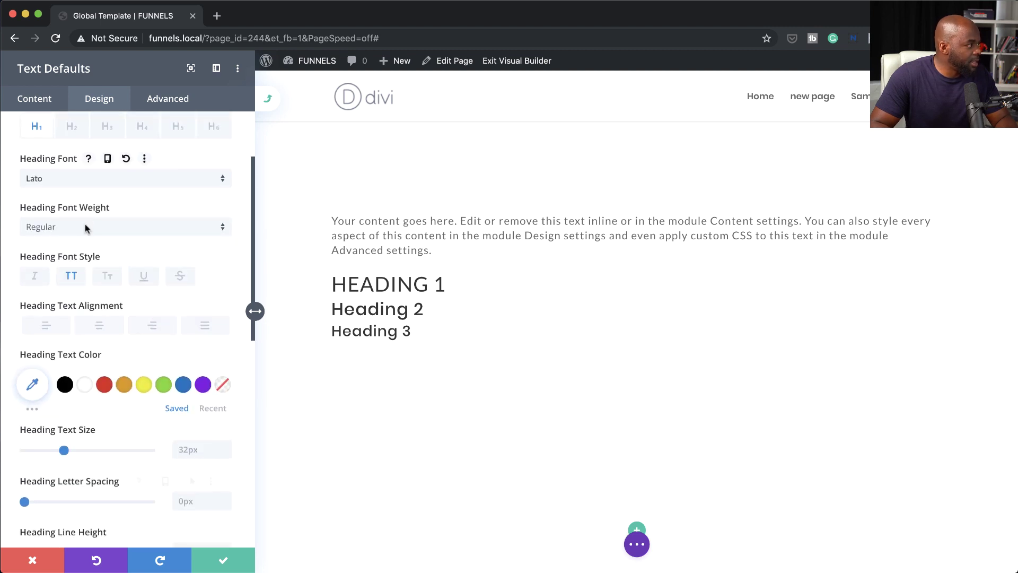
pyautogui.click(85, 226)
pyautogui.click(93, 308)
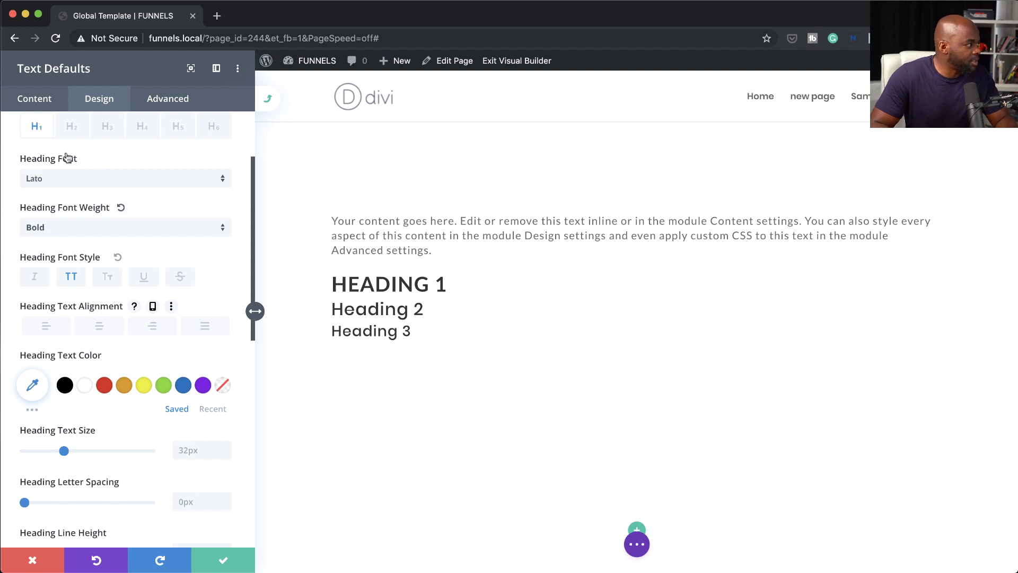
# - Set the default H2 heading font to Lato with Bold weight and uppercase style
pyautogui.click(72, 129)
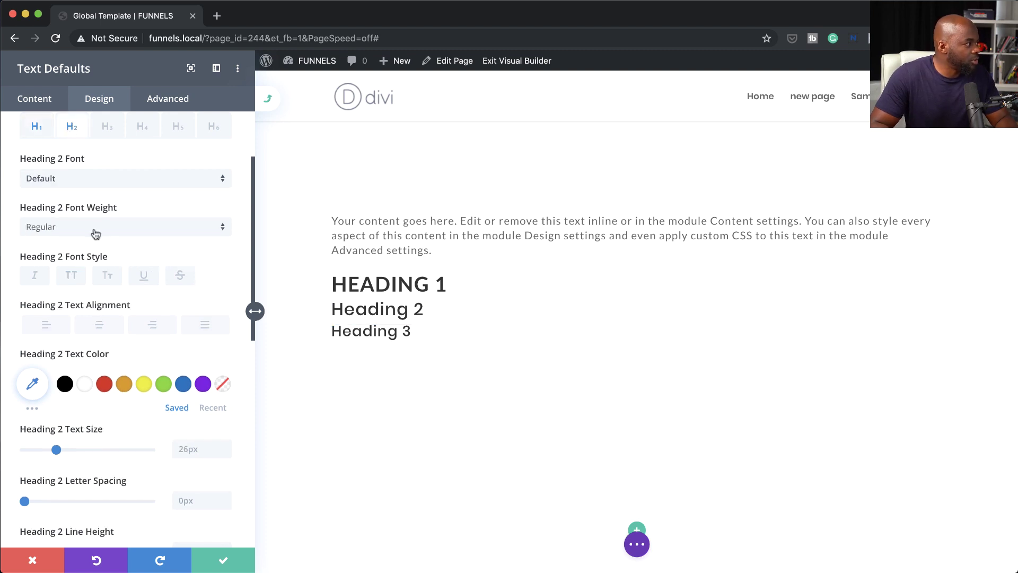
pyautogui.click(64, 183)
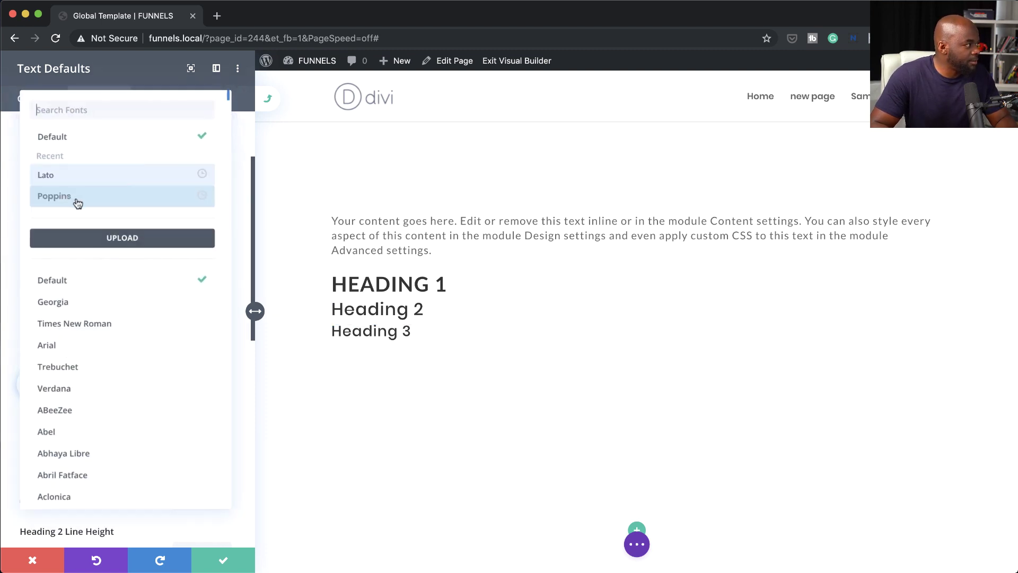
pyautogui.click(75, 174)
pyautogui.scroll(-1, 117, 443)
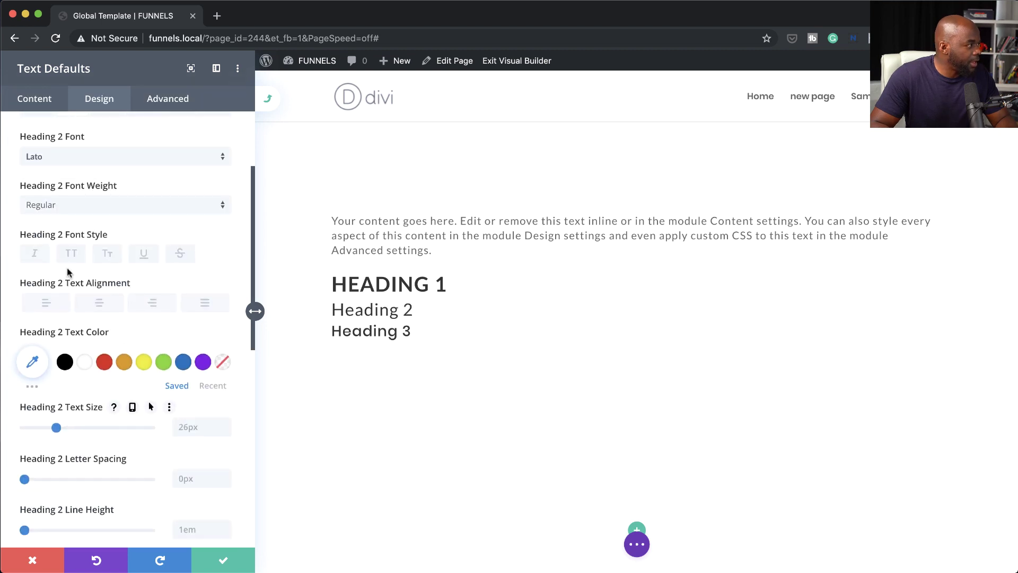
pyautogui.click(78, 205)
pyautogui.click(72, 287)
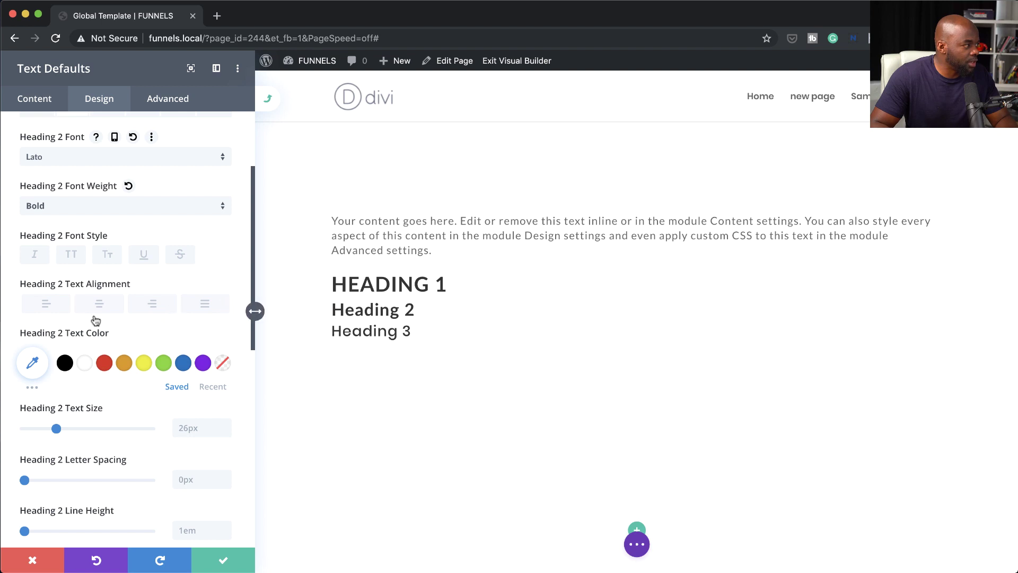
pyautogui.click(71, 255)
# - Set the default Heading 2 text size to 24px
pyautogui.scroll(-1, 157, 422)
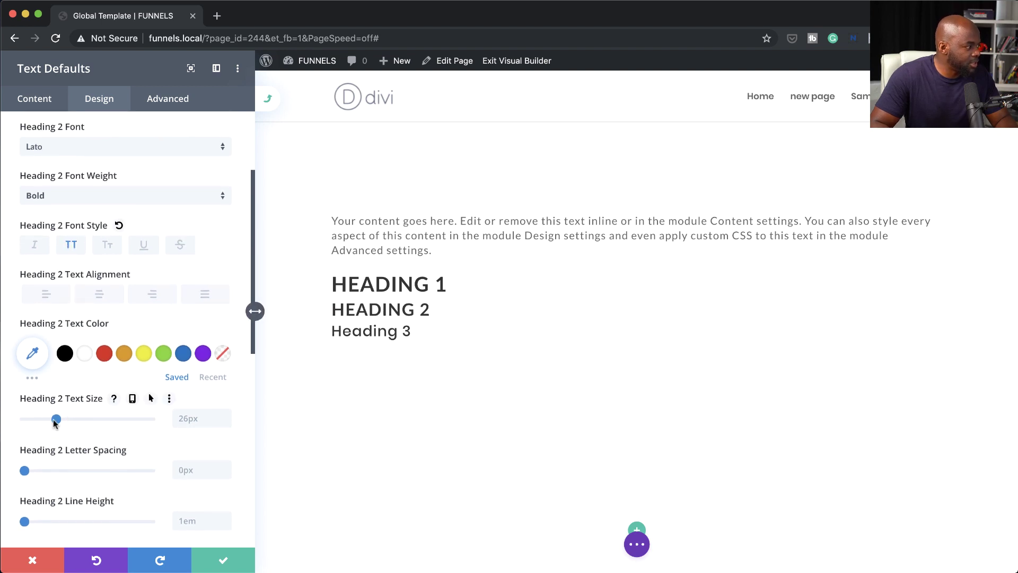
pyautogui.moveTo(54, 420); pyautogui.dragTo(52, 421)
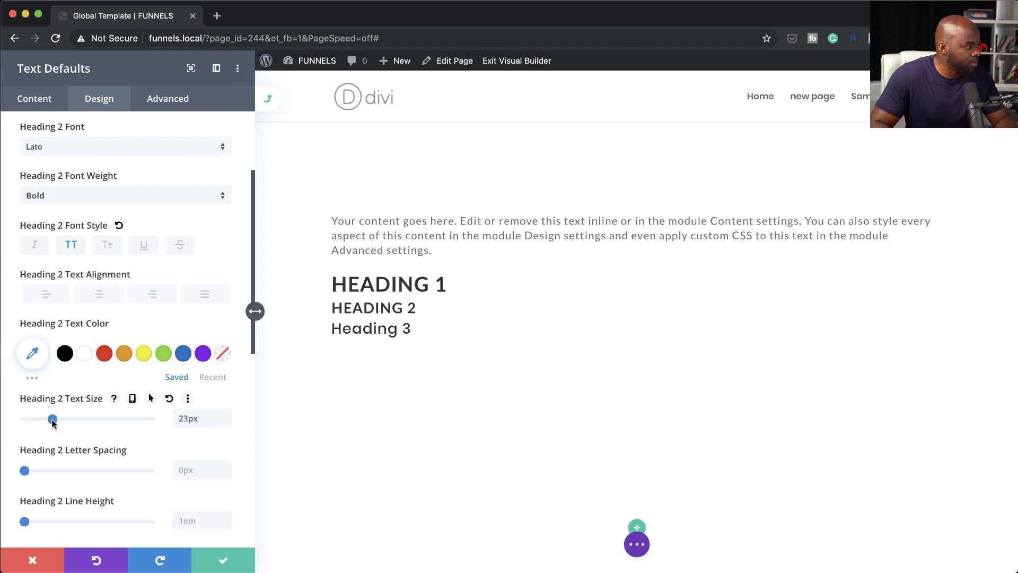
pyautogui.moveTo(52, 421); pyautogui.dragTo(54, 422)
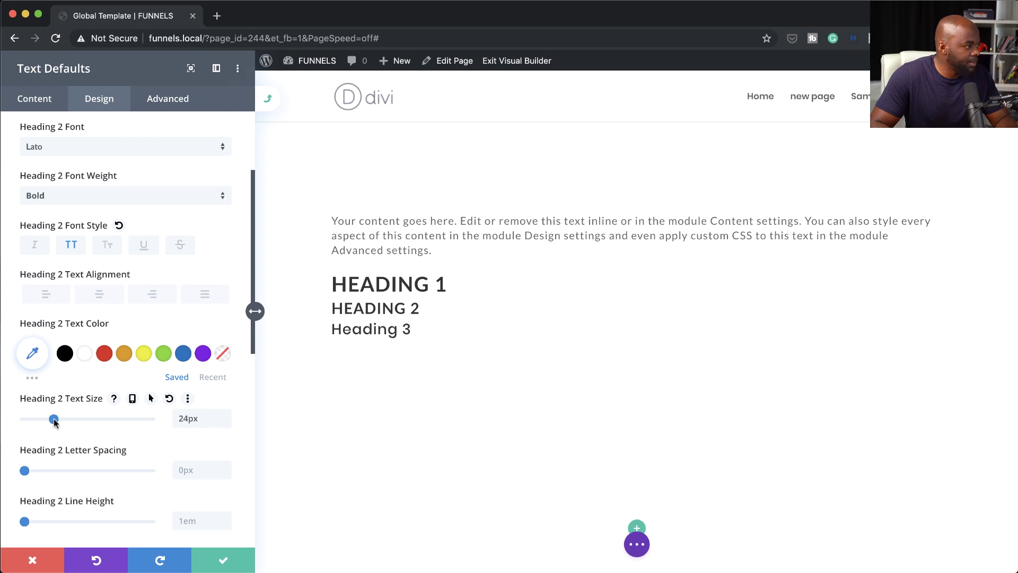
pyautogui.scroll(-1, 194, 450)
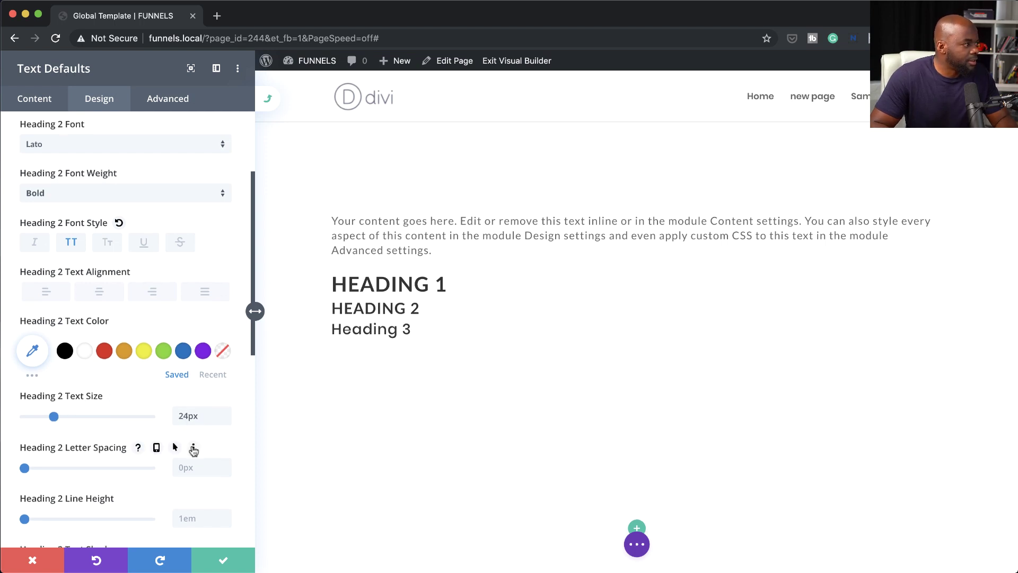
pyautogui.scroll(-1, 142, 349)
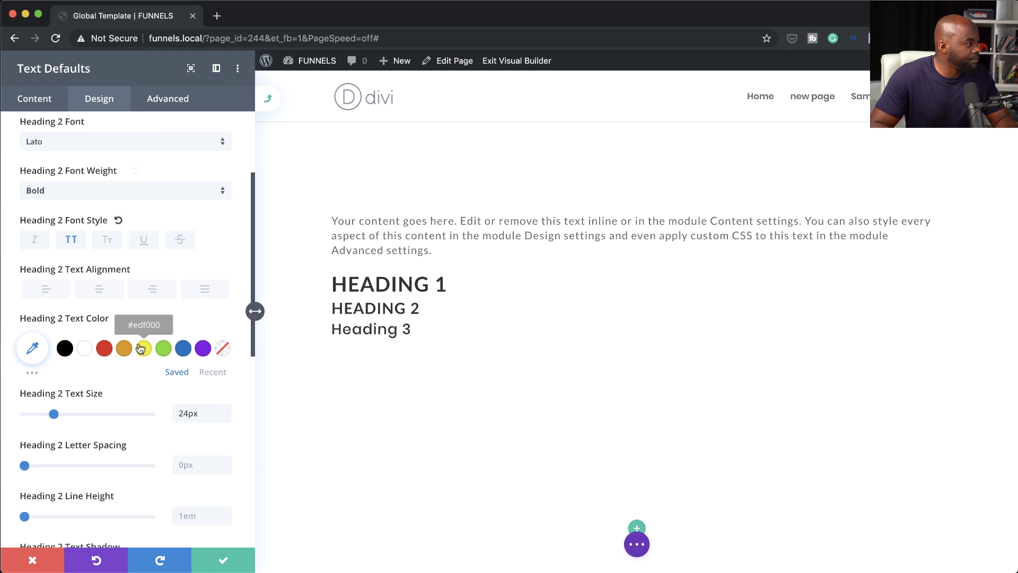
# - Set the default H3 heading font to Lato with Bold weight and uppercase style
pyautogui.scroll(5, 92, 214)
pyautogui.click(109, 234)
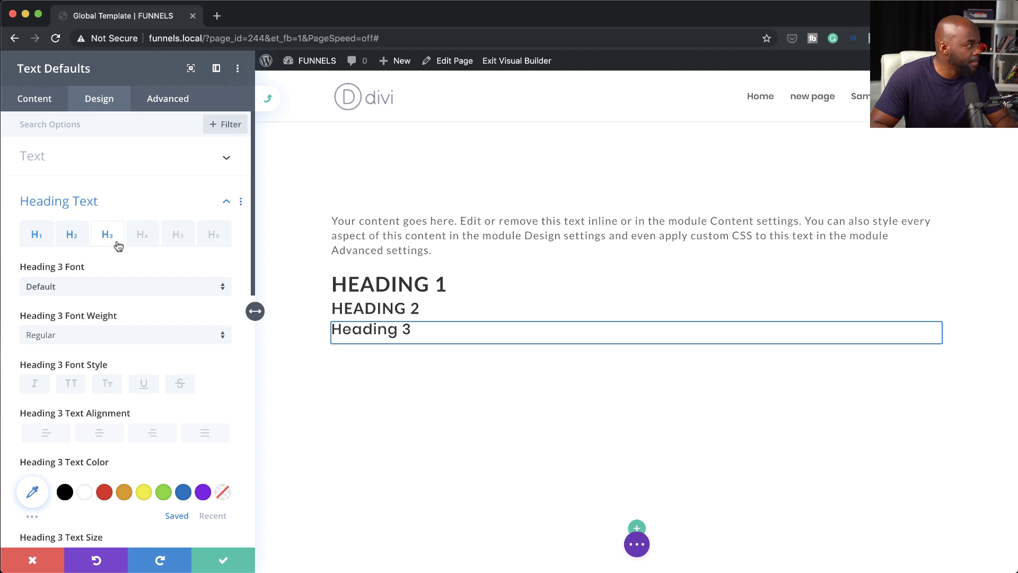
pyautogui.scroll(-1, 105, 292)
pyautogui.click(108, 286)
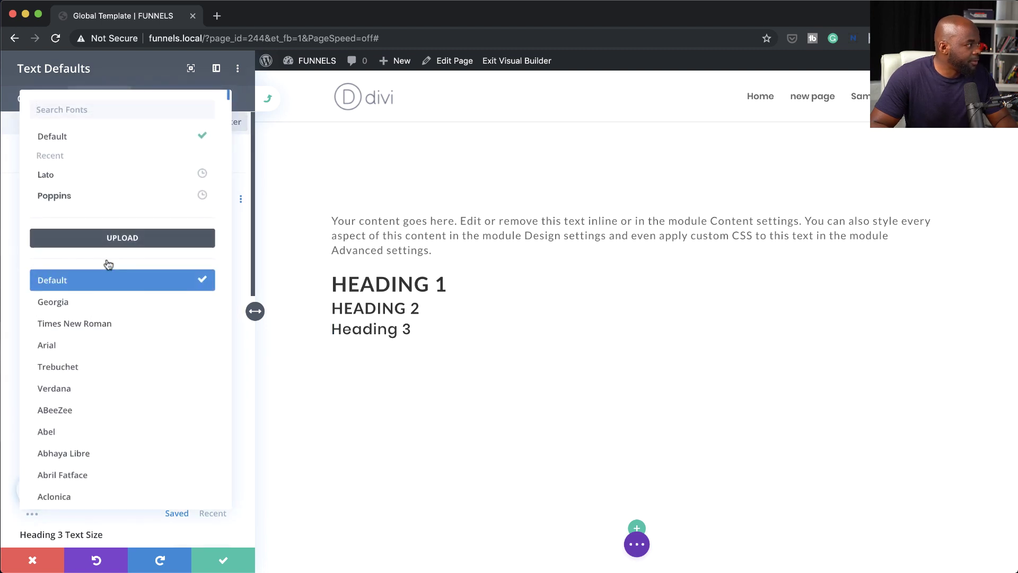
pyautogui.click(102, 172)
pyautogui.scroll(-1, 127, 313)
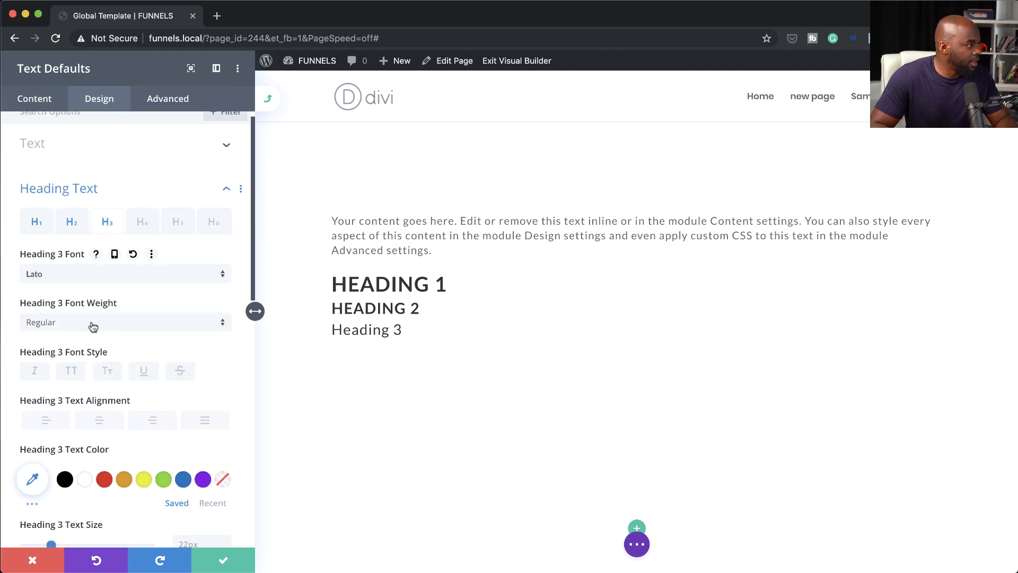
pyautogui.click(92, 325)
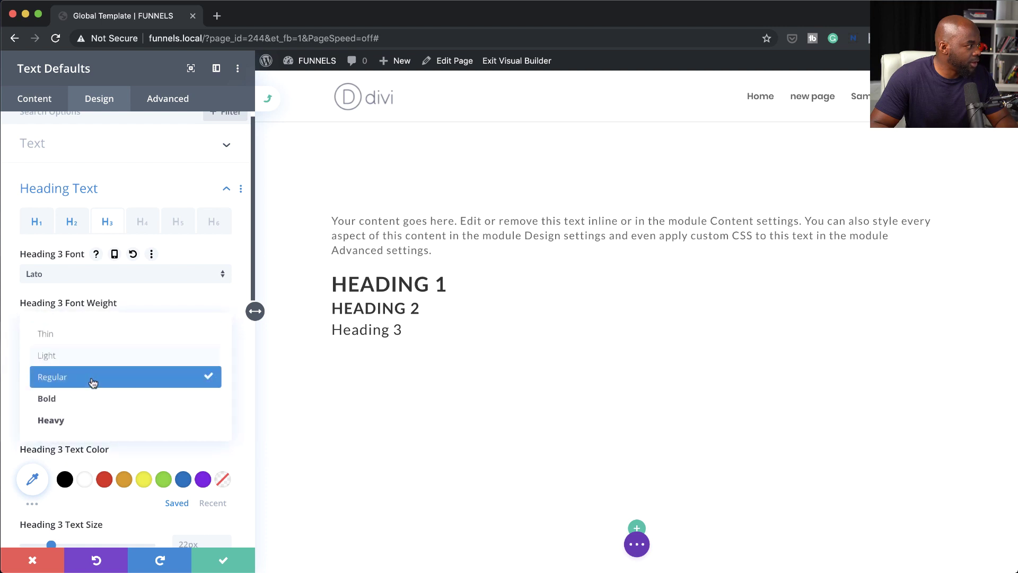
pyautogui.click(97, 400)
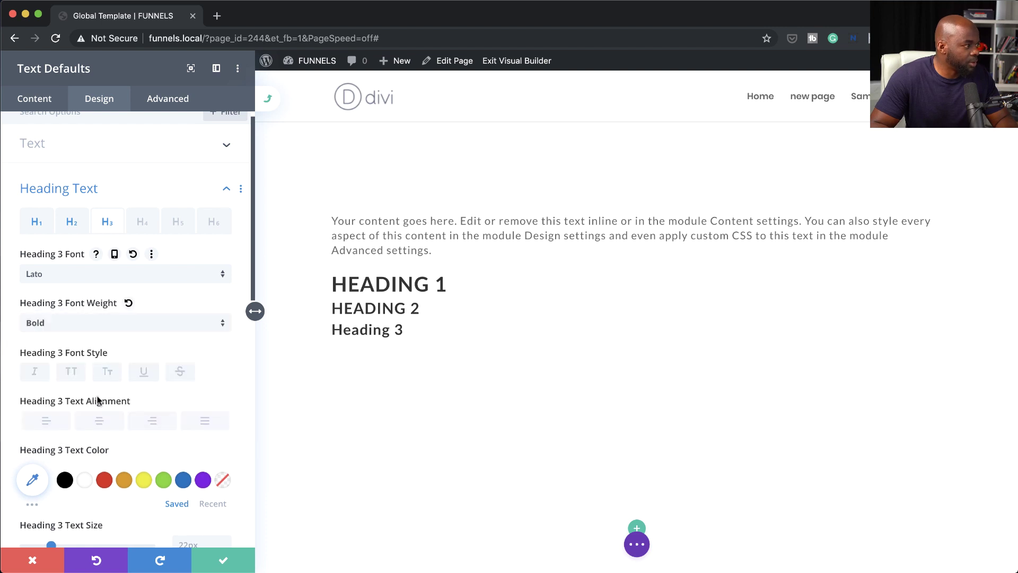
pyautogui.click(72, 373)
pyautogui.scroll(-5, 174, 429)
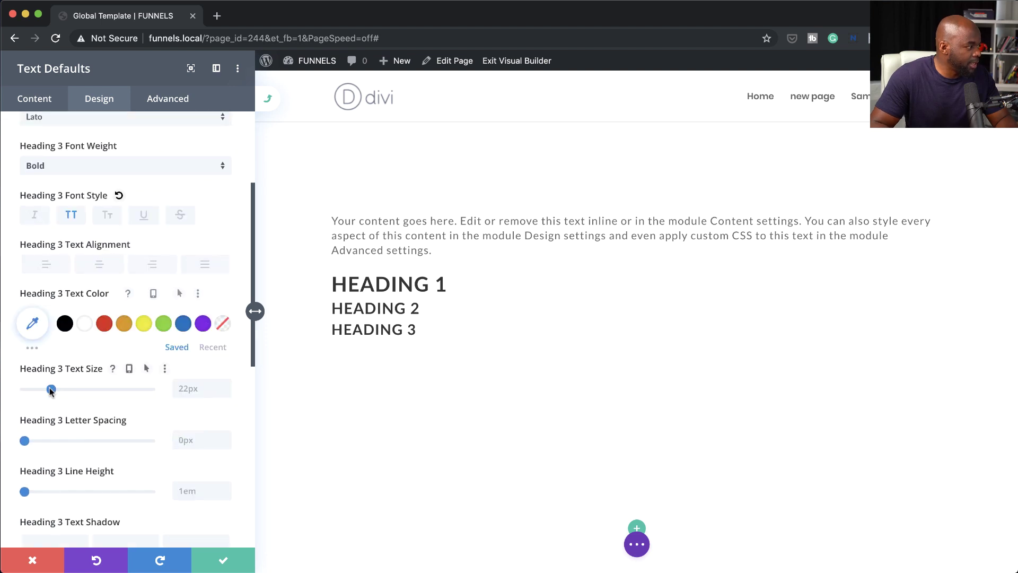
# - Set the default Heading 3 text size to 18px, save the Text module defaults site-wide and close the text settings
pyautogui.moveTo(50, 389); pyautogui.dragTo(47, 391)
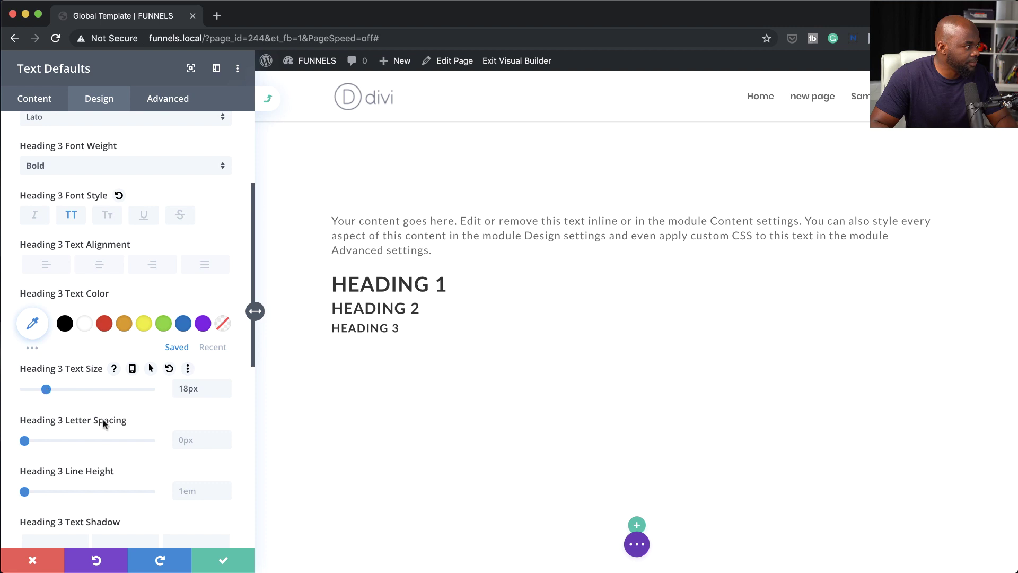
pyautogui.click(223, 560)
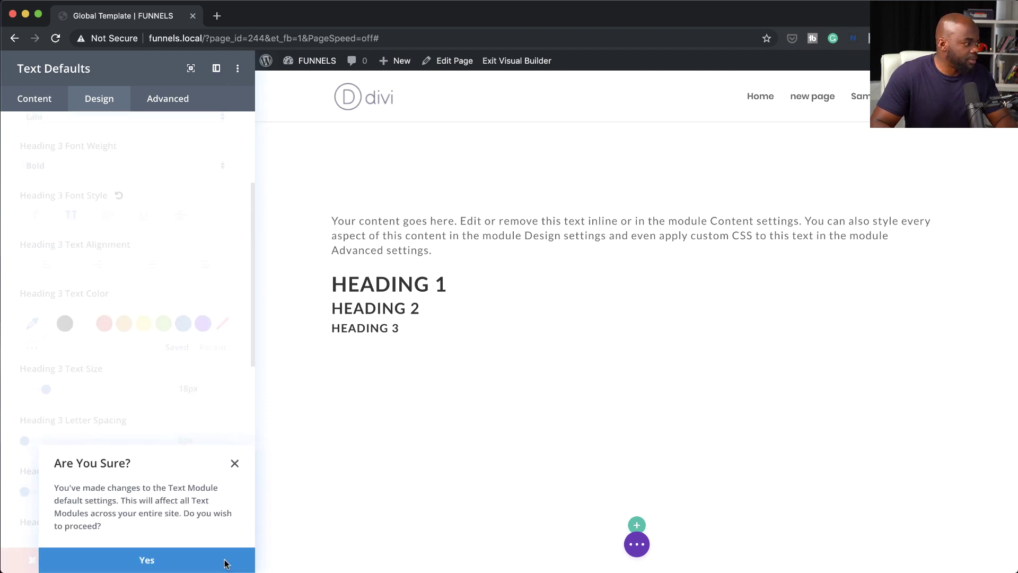
pyautogui.click(225, 562)
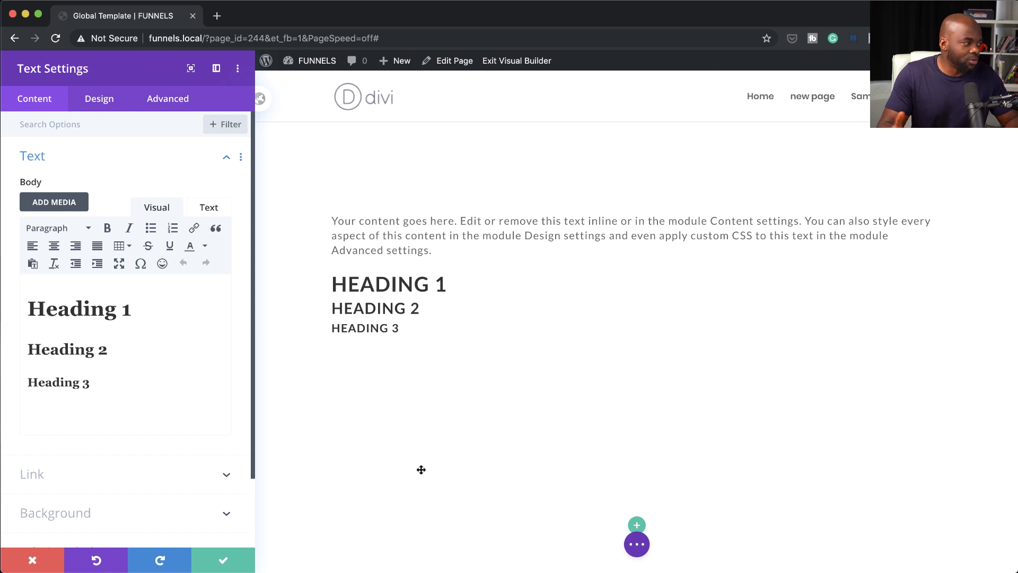
pyautogui.click(219, 558)
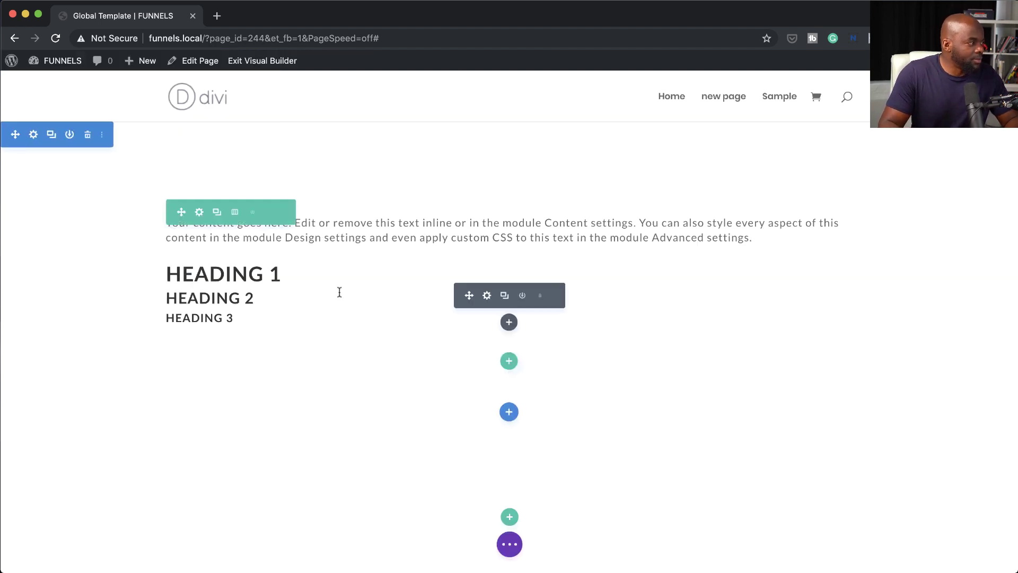
# - Add an Image module below the heading text in the same column
pyautogui.click(509, 324)
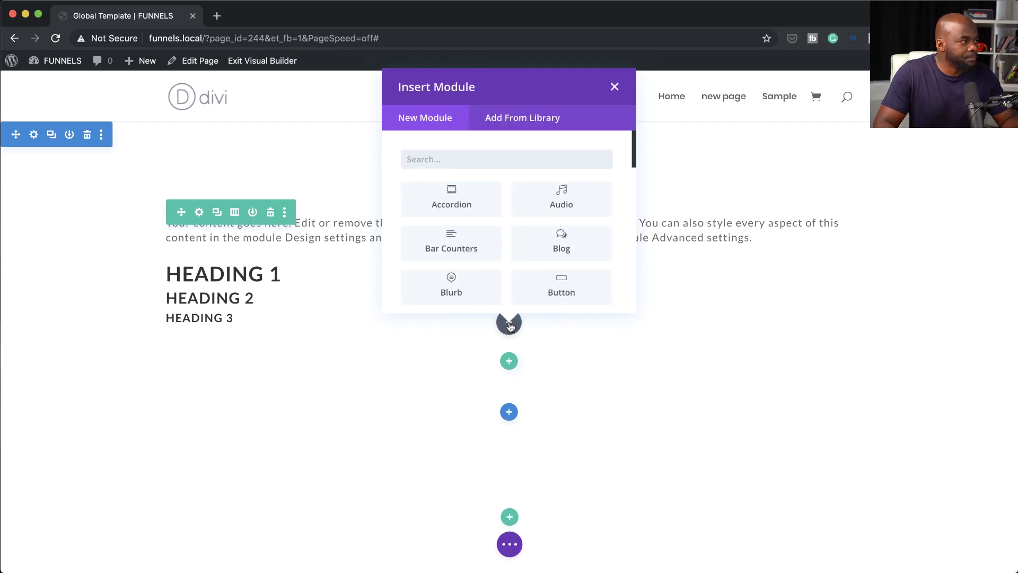
pyautogui.write('image')
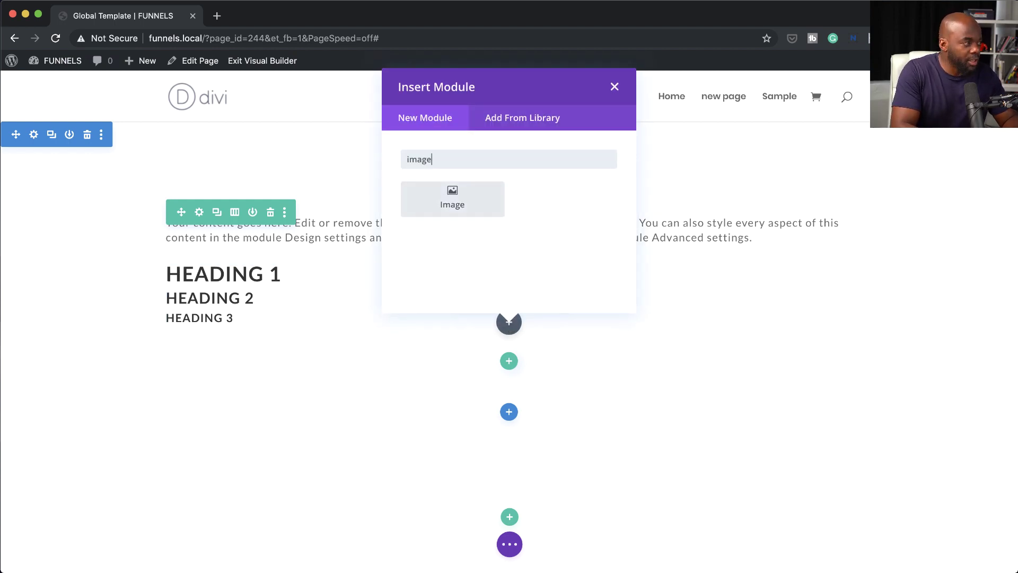
pyautogui.click(485, 198)
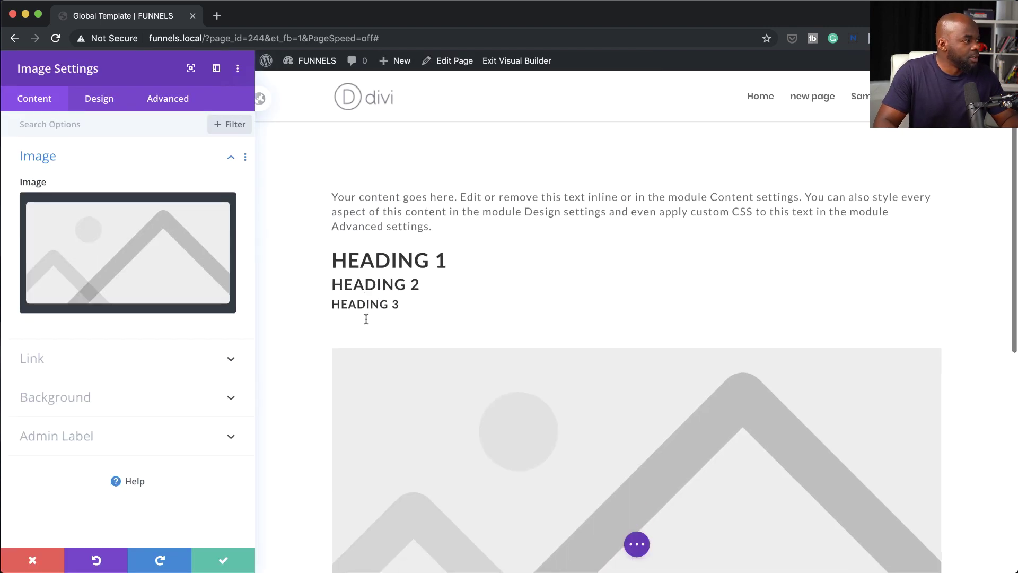
# - In the global Image module defaults, set the filter hue to 183deg and save it for the entire site
pyautogui.scroll(-2, 366, 318)
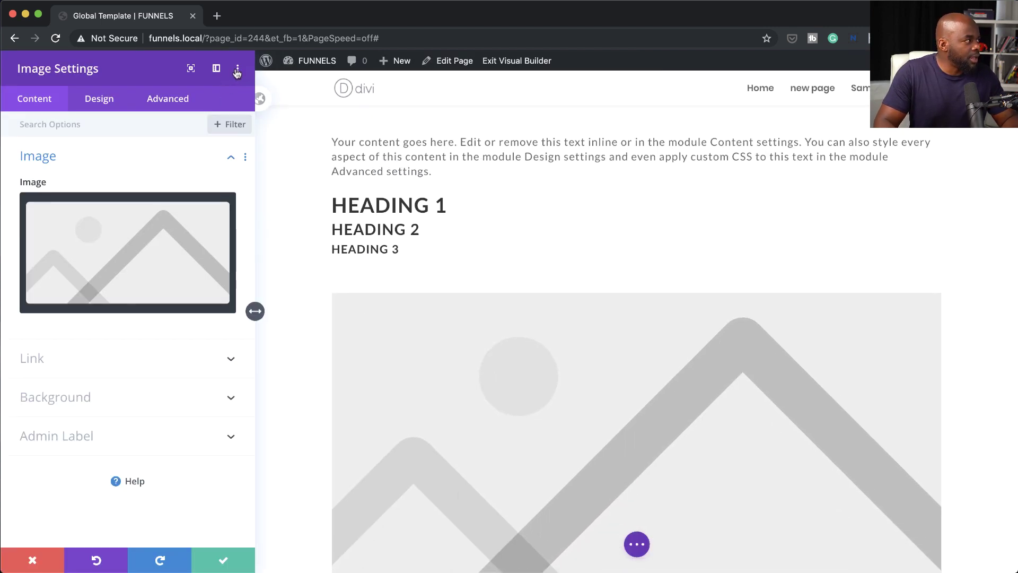
pyautogui.click(269, 99)
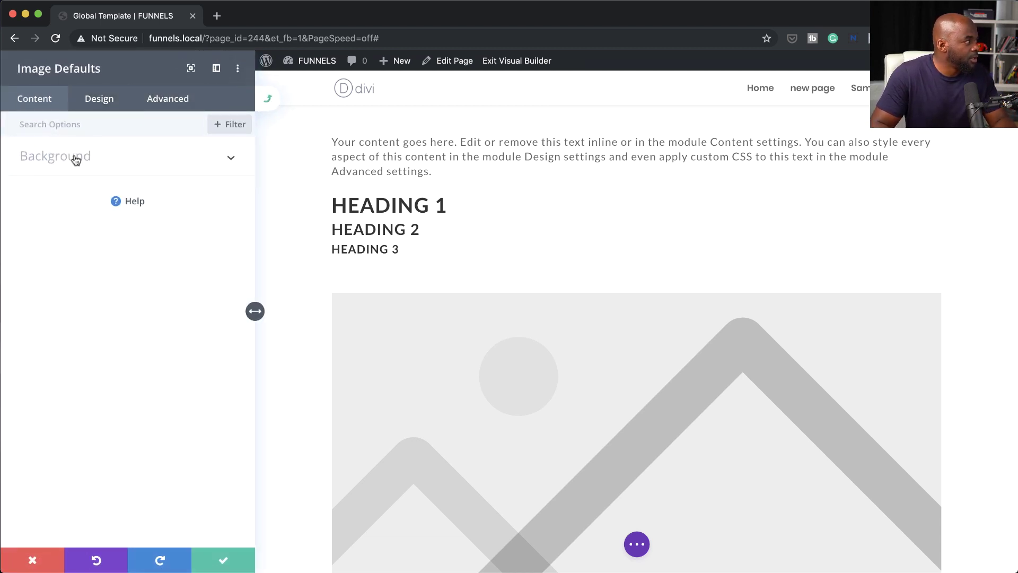
pyautogui.click(104, 104)
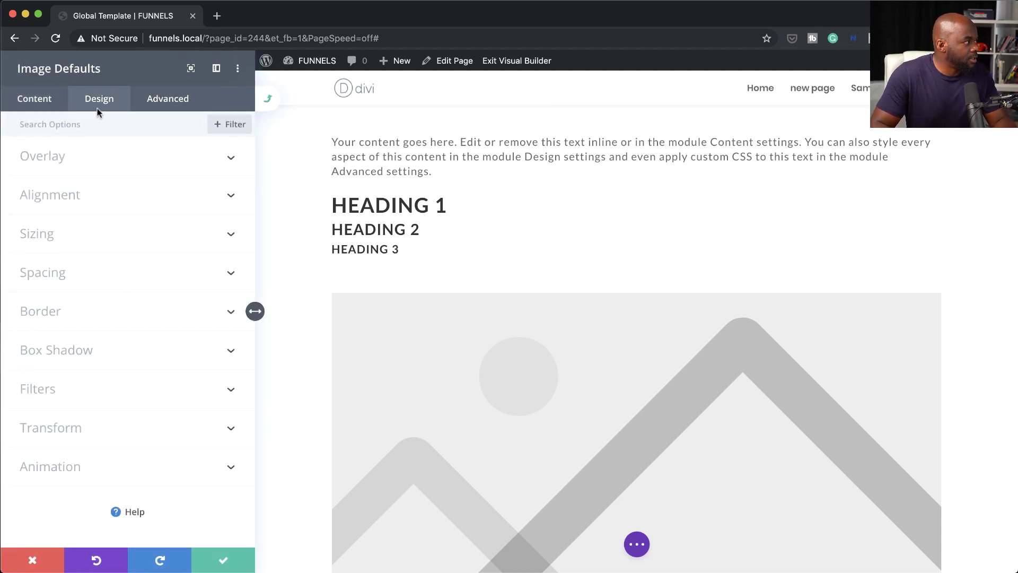
pyautogui.click(85, 390)
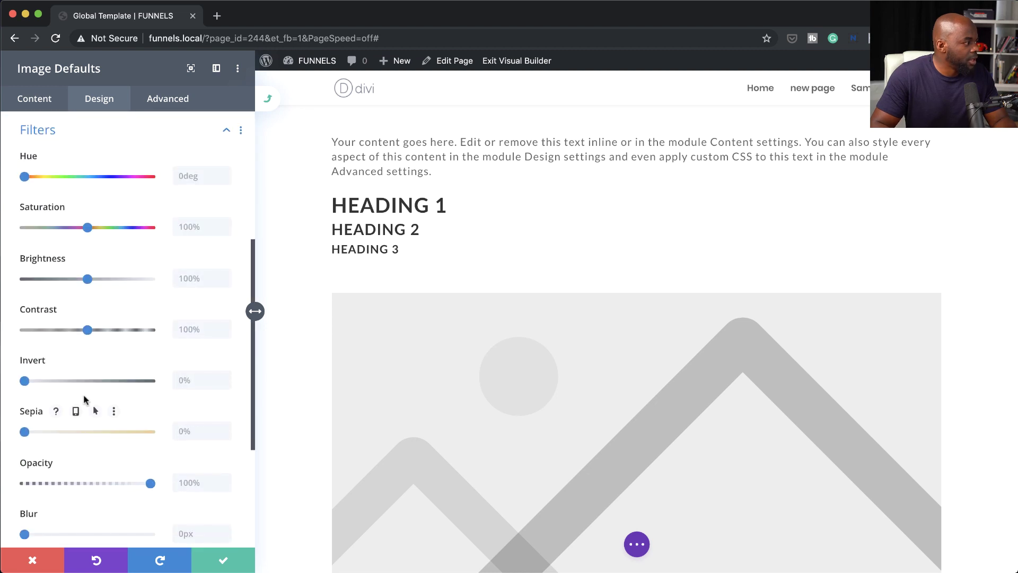
pyautogui.moveTo(24, 432)
pyautogui.mouseDown()
pyautogui.moveTo(61, 436)
pyautogui.moveTo(19, 436)
pyautogui.mouseUp()
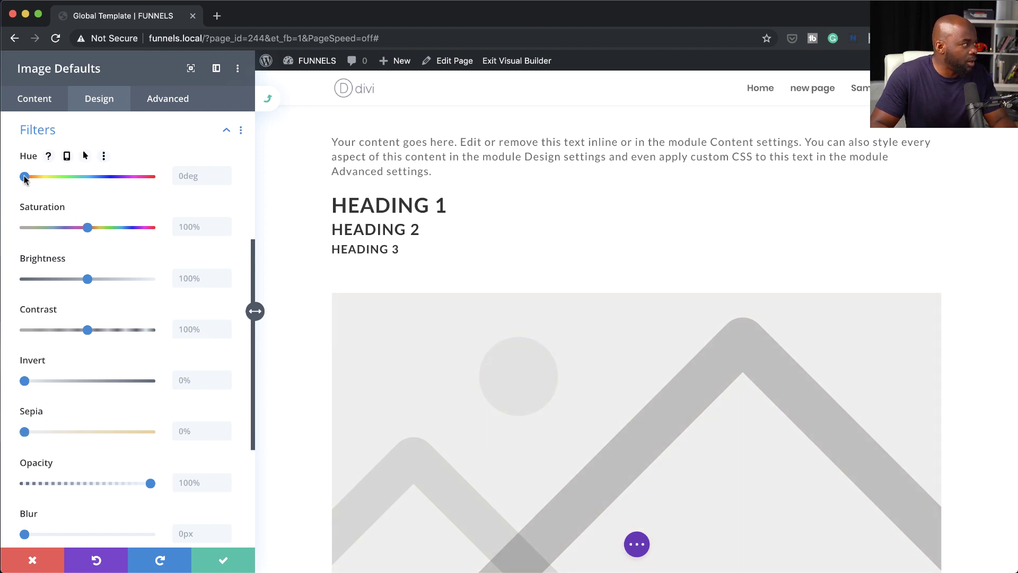
pyautogui.moveTo(25, 177); pyautogui.dragTo(90, 183)
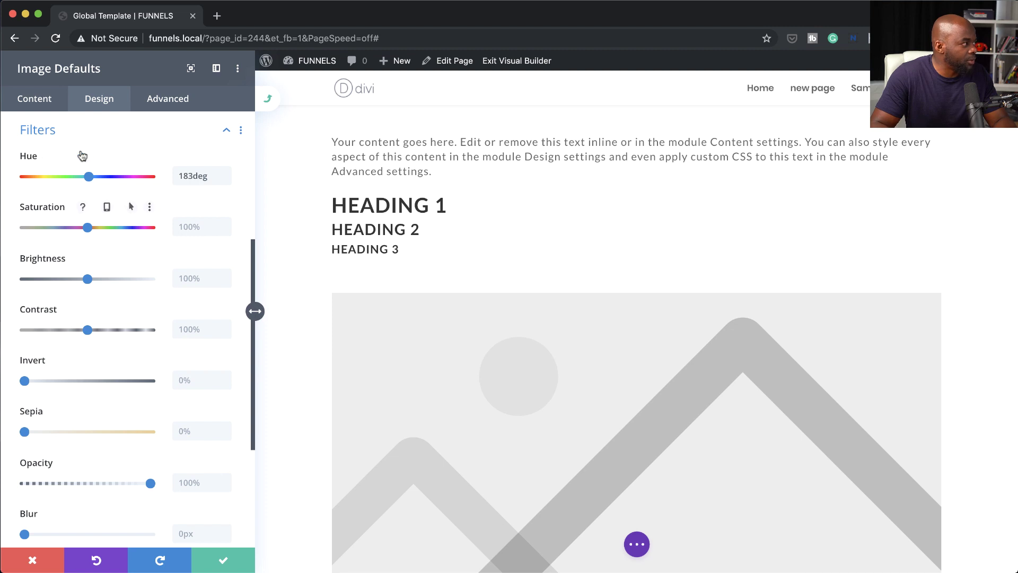
pyautogui.click(48, 101)
pyautogui.scroll(-2, 269, 100)
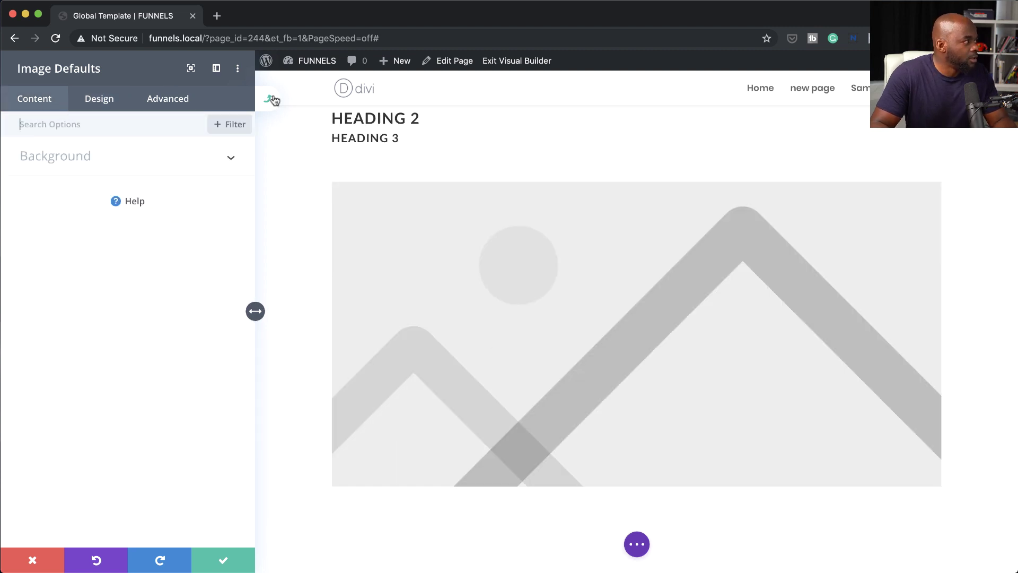
pyautogui.click(269, 101)
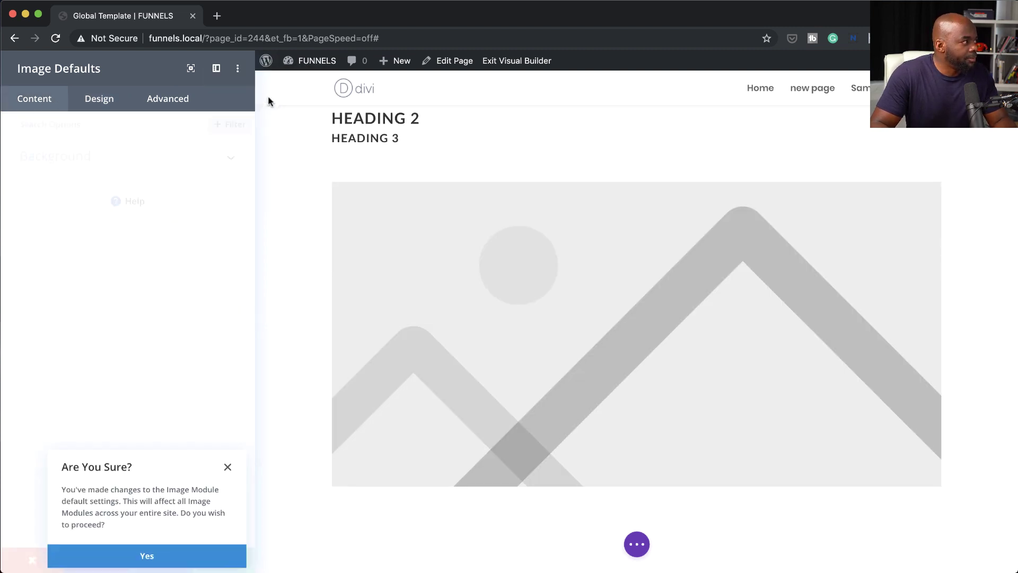
pyautogui.click(147, 558)
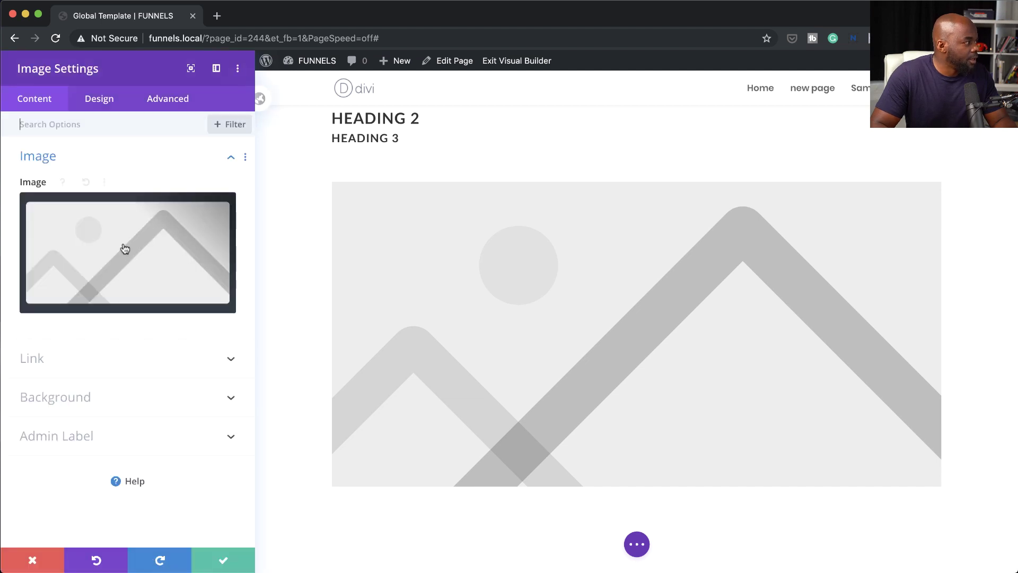
# - Replace the placeholder in the Image module with the portrait of the smiling blonde woman from the media library
pyautogui.click(125, 250)
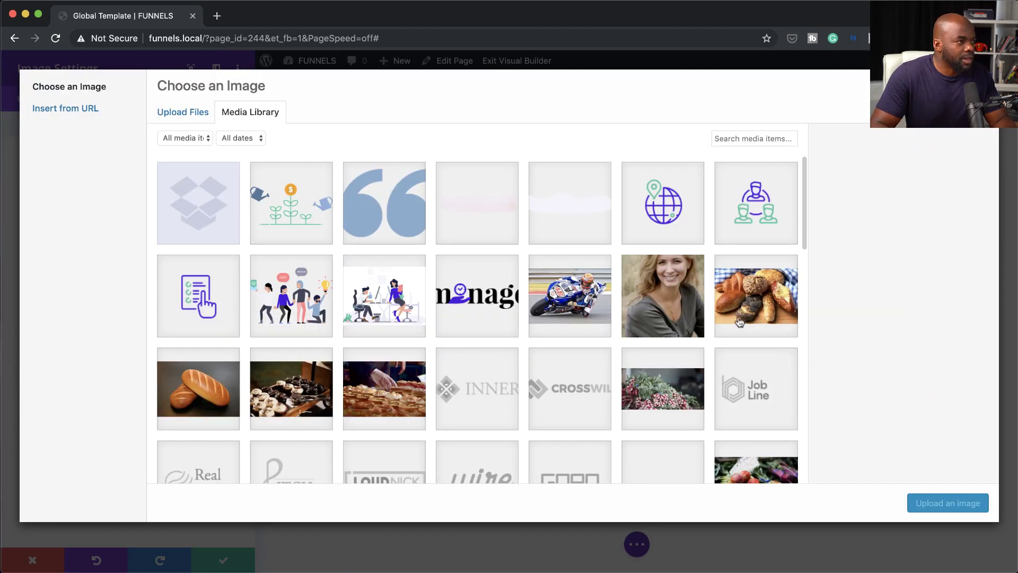
pyautogui.click(684, 311)
pyautogui.click(931, 501)
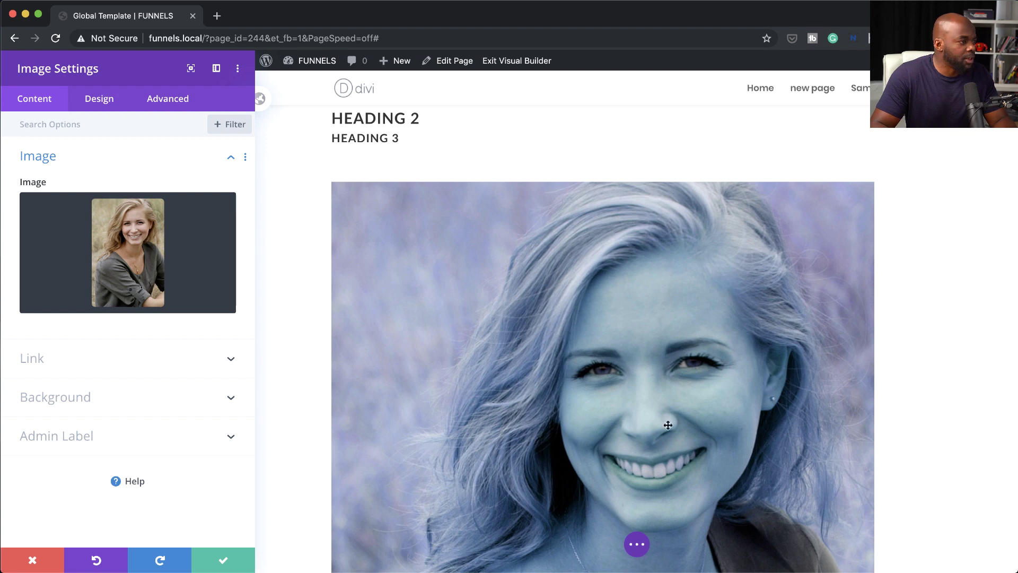
pyautogui.scroll(-3, 667, 424)
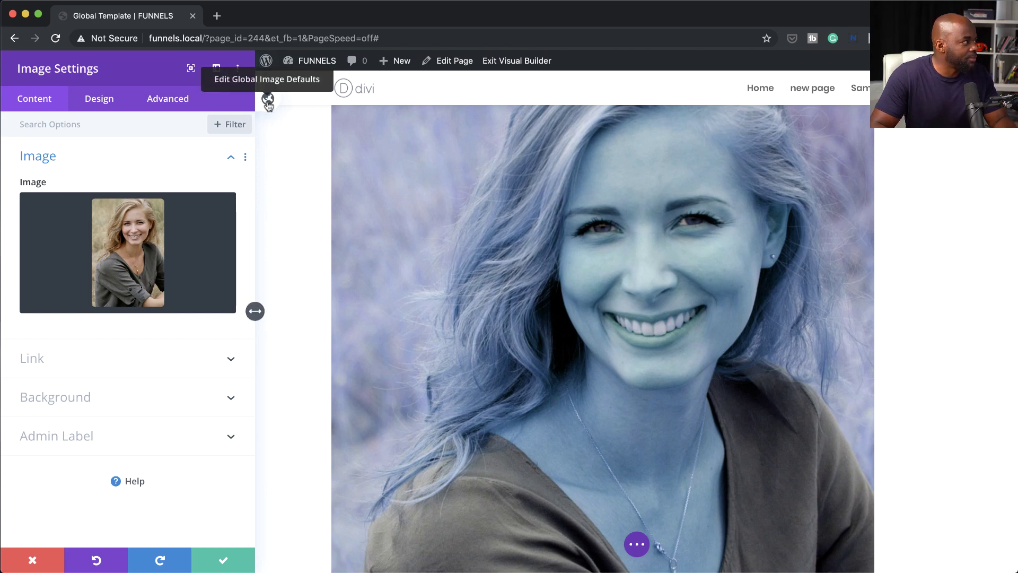
# - Reset the filters in the global Image module defaults
pyautogui.click(269, 102)
pyautogui.click(113, 106)
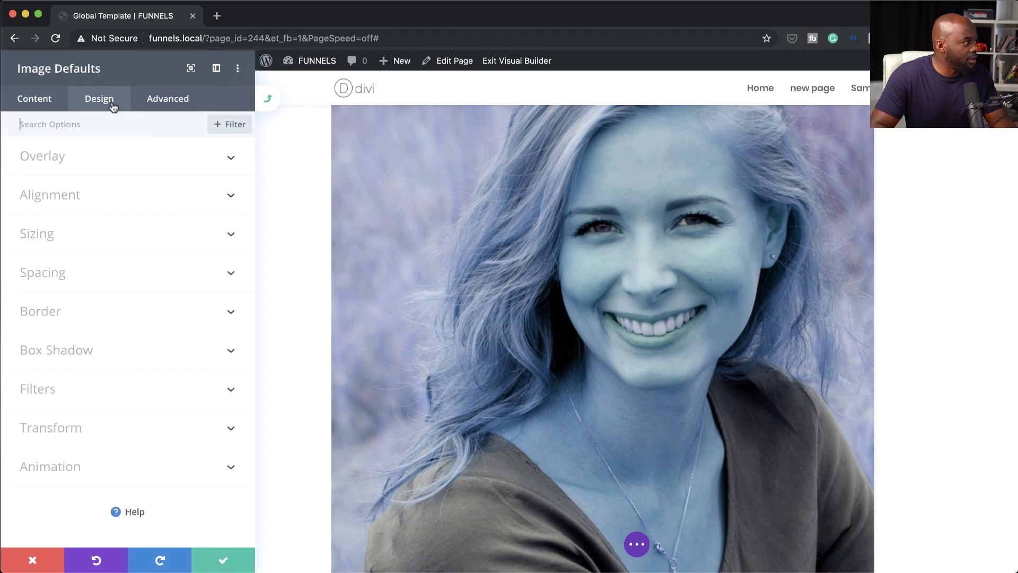
pyautogui.click(80, 390)
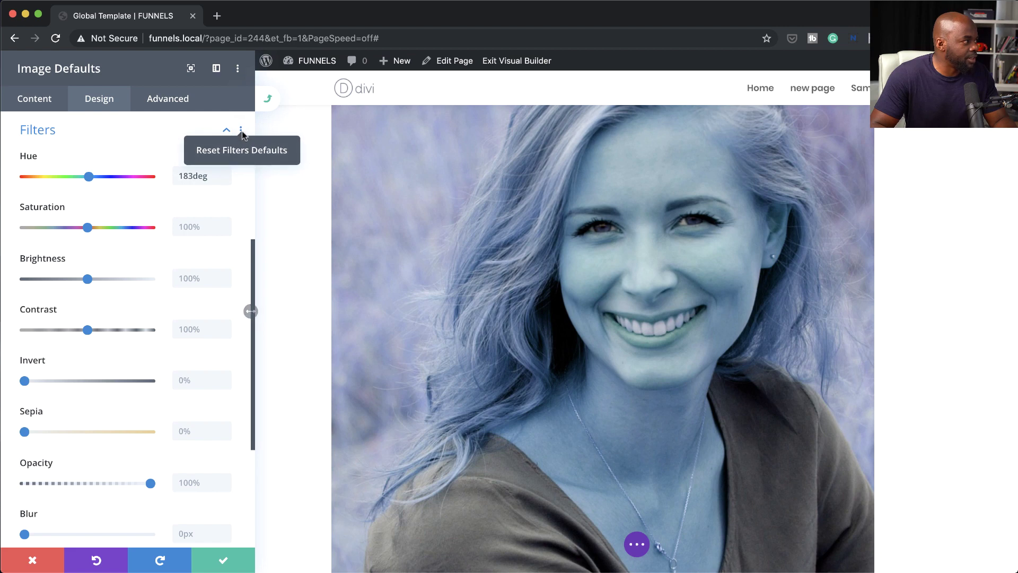
pyautogui.click(237, 149)
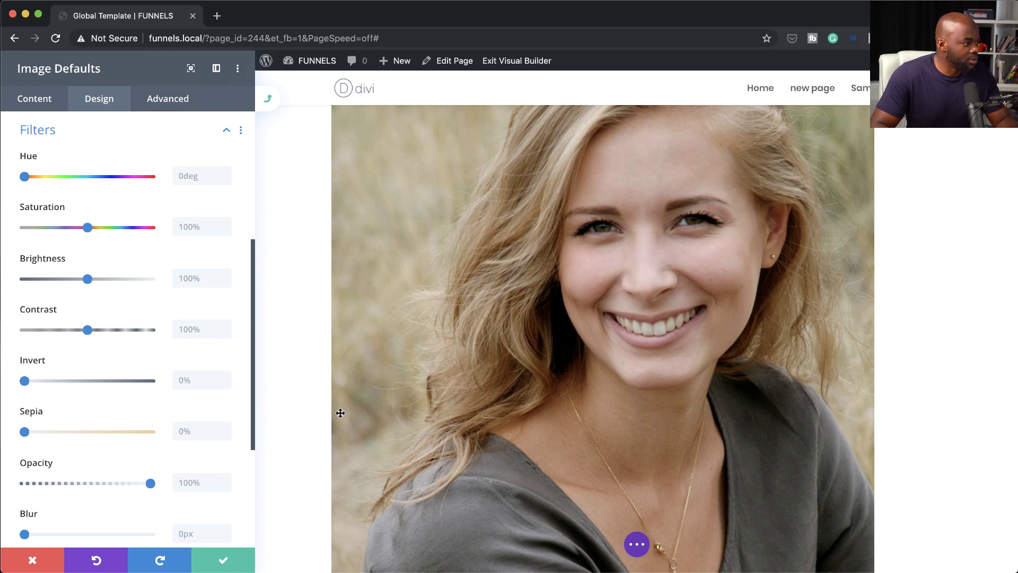
# - Set the default image filters to 42% sepia, 80% brightness and 120% contrast, save them site-wide and close the image settings
pyautogui.click(26, 432)
pyautogui.moveTo(26, 432); pyautogui.dragTo(78, 432)
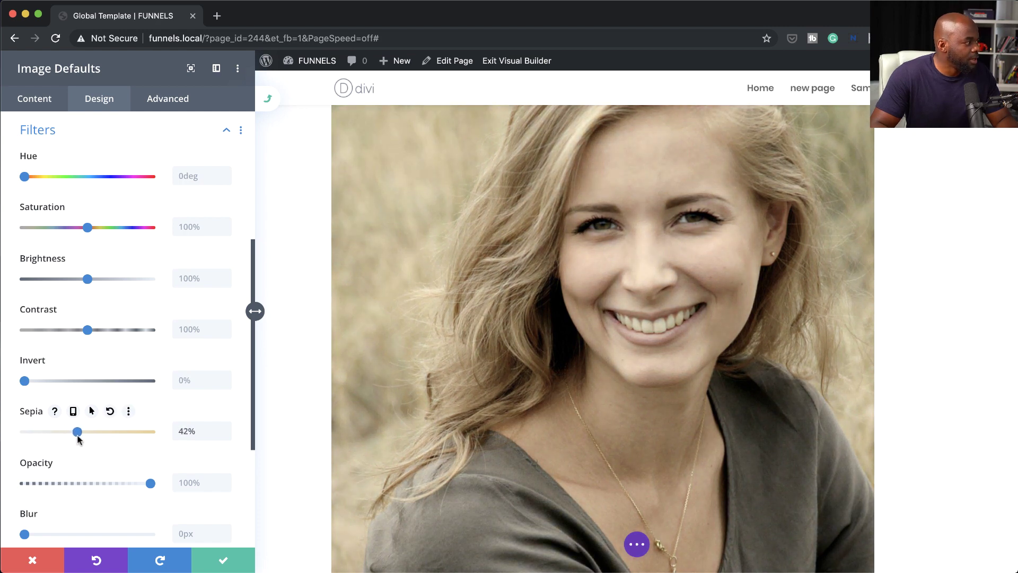
pyautogui.moveTo(85, 281); pyautogui.dragTo(79, 284)
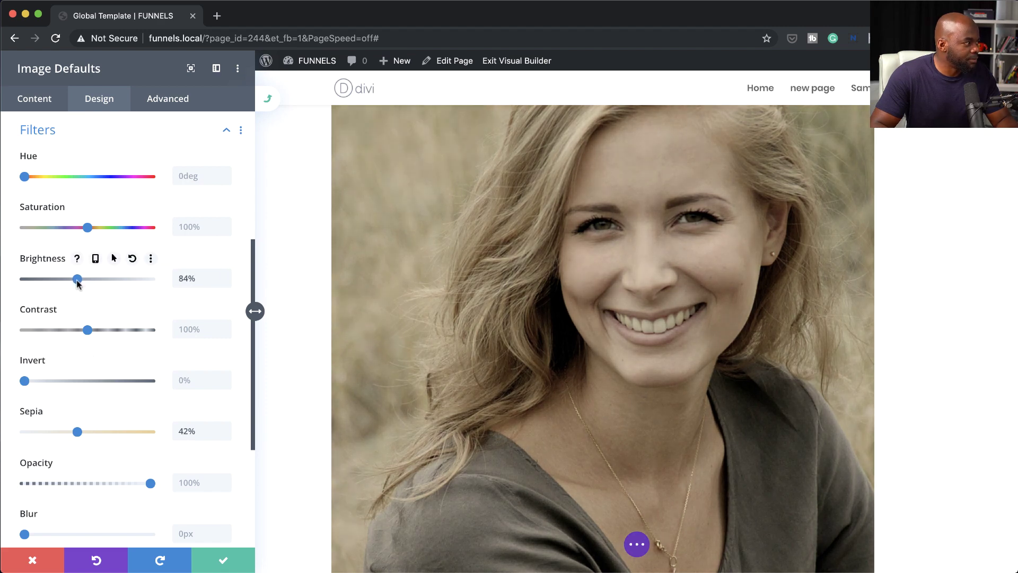
pyautogui.moveTo(76, 285); pyautogui.dragTo(75, 285)
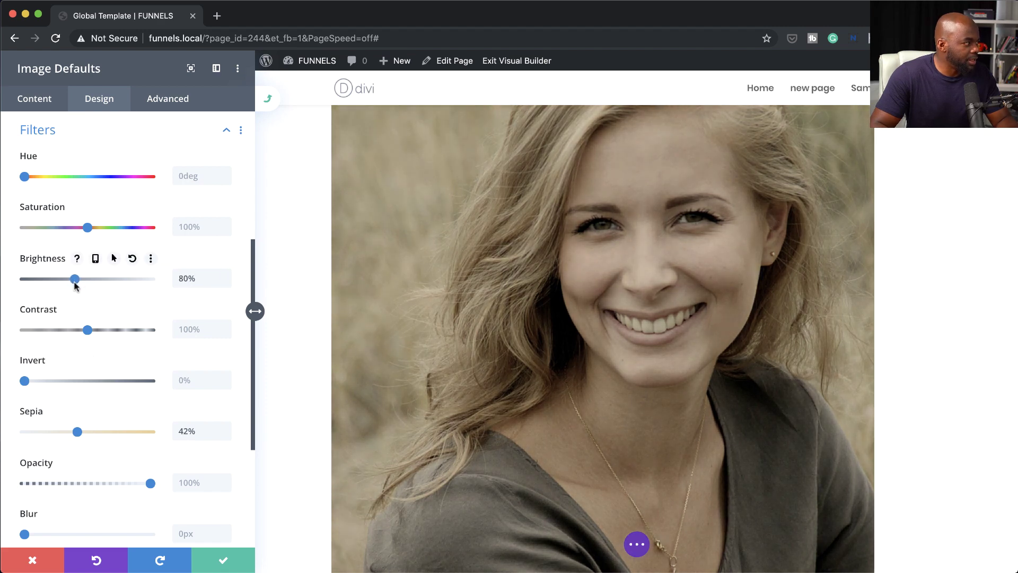
pyautogui.moveTo(87, 330); pyautogui.dragTo(102, 330)
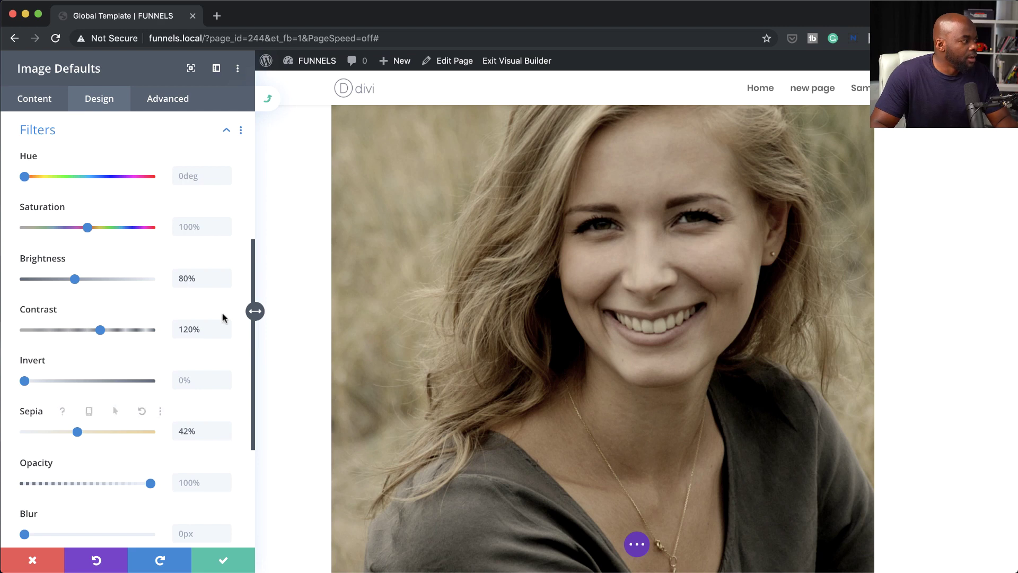
pyautogui.click(238, 568)
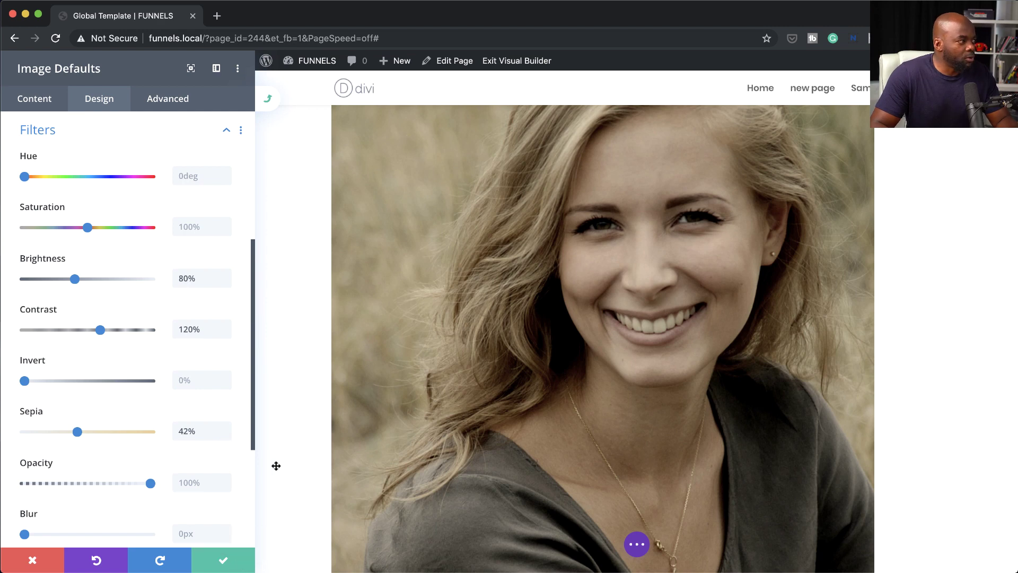
pyautogui.click(224, 563)
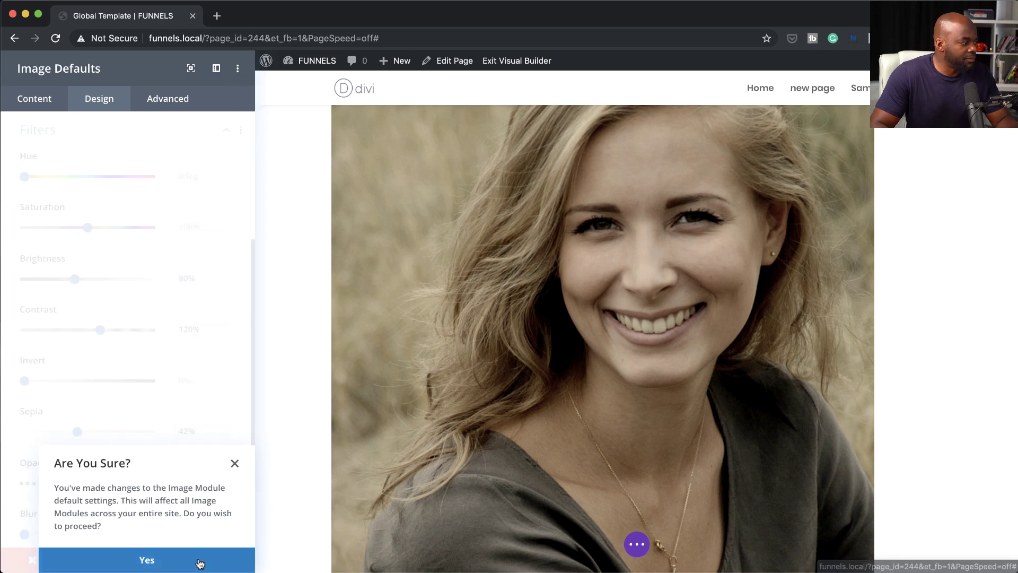
pyautogui.click(200, 560)
pyautogui.scroll(-8, 306, 397)
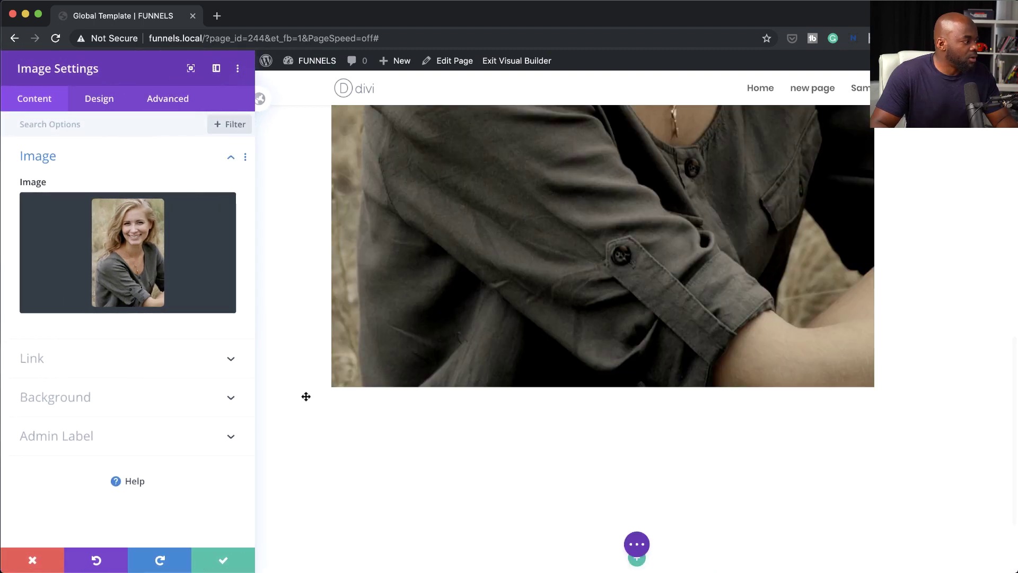
pyautogui.click(223, 567)
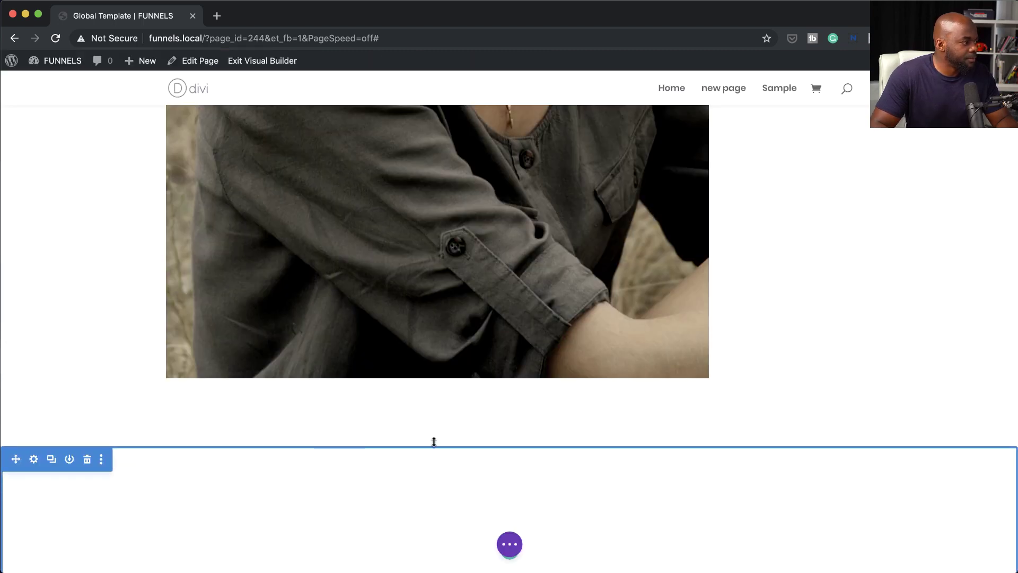
# - In the global Row defaults, set the maximum width to 80%, save it for the entire site and close the row settings
pyautogui.scroll(2, 435, 438)
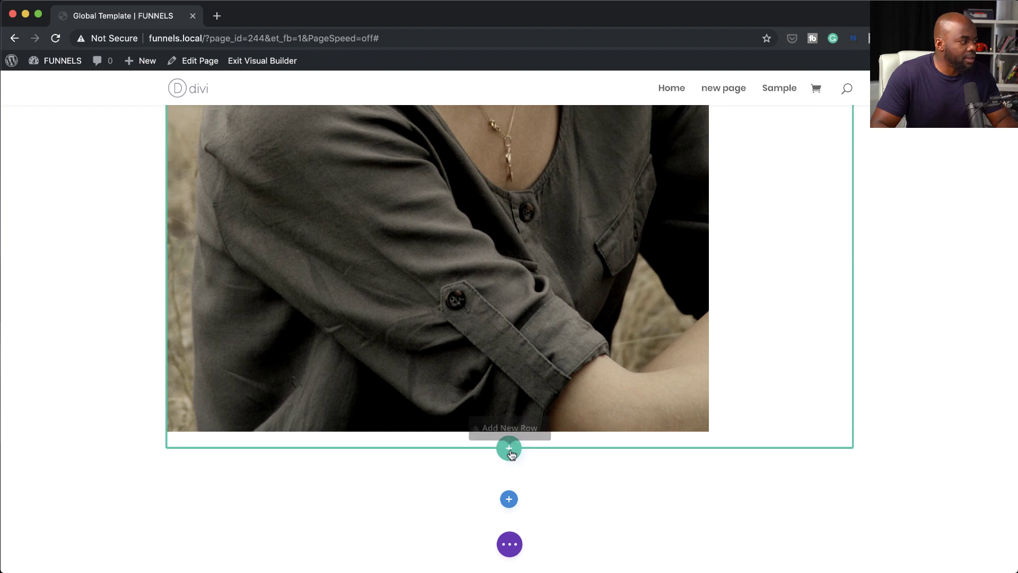
pyautogui.scroll(10, 511, 453)
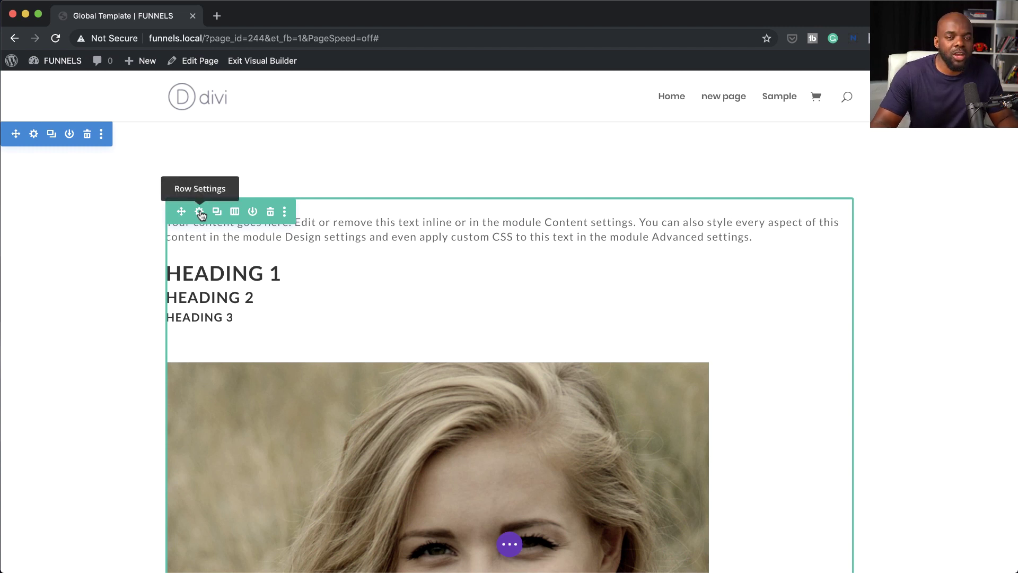
pyautogui.click(200, 212)
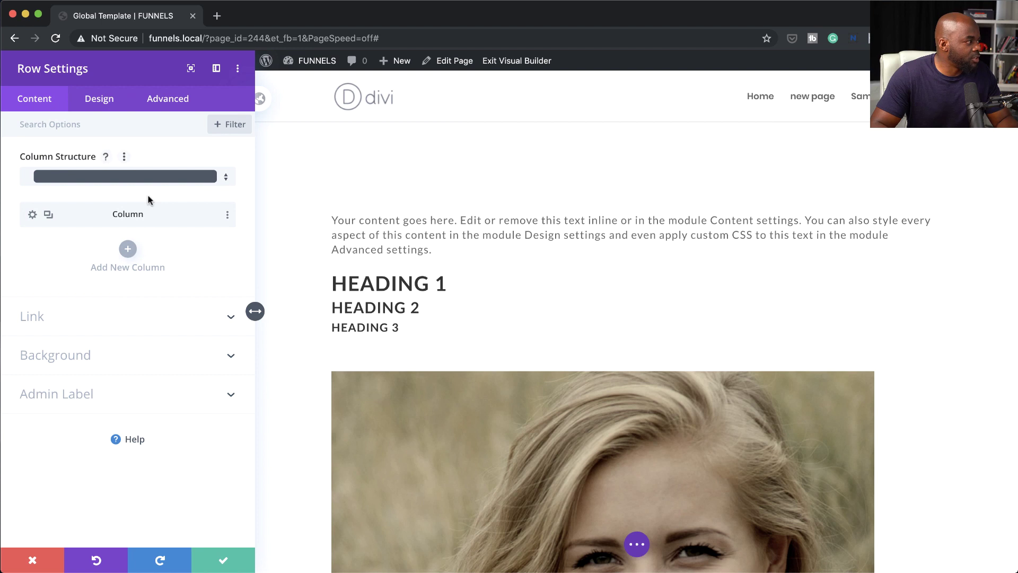
pyautogui.click(261, 100)
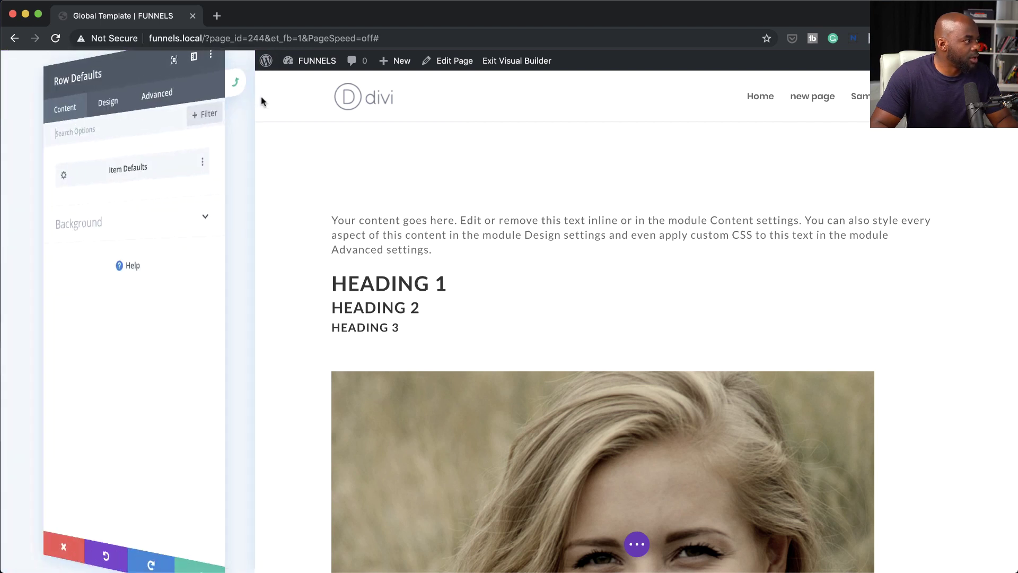
pyautogui.click(106, 103)
pyautogui.click(86, 161)
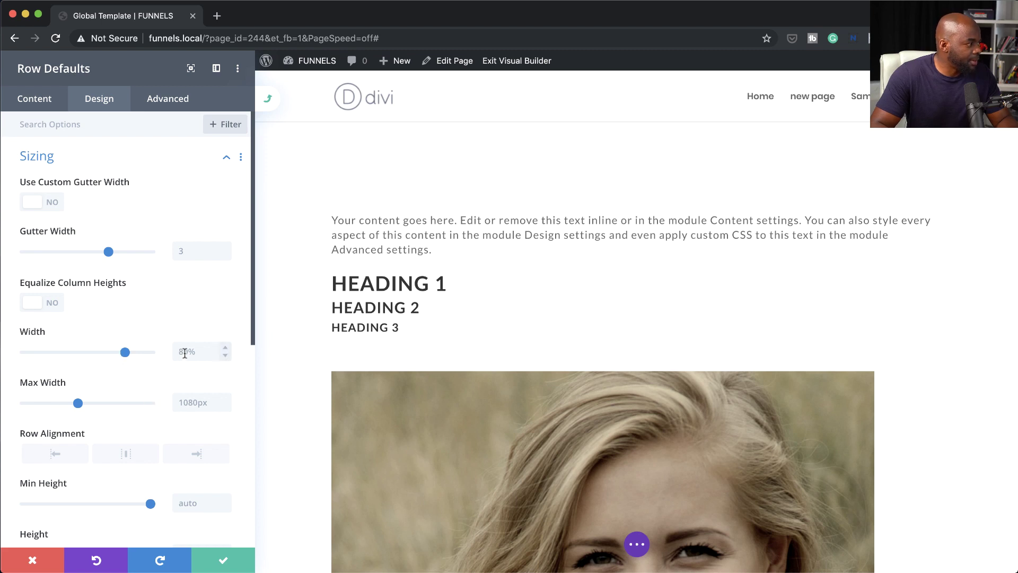
pyautogui.click(182, 403)
pyautogui.write('80%')
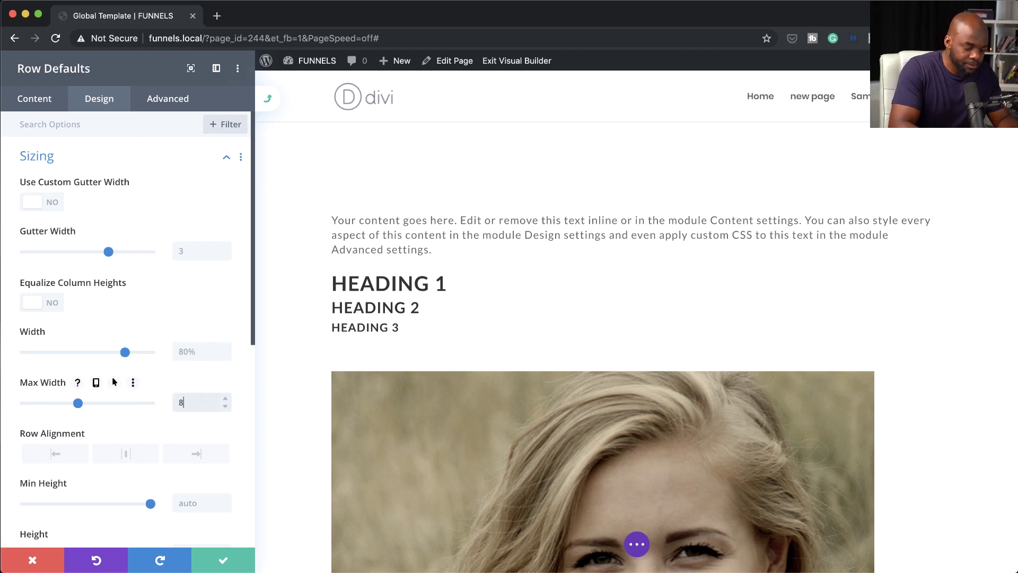
pyautogui.scroll(-3, 235, 480)
pyautogui.click(223, 564)
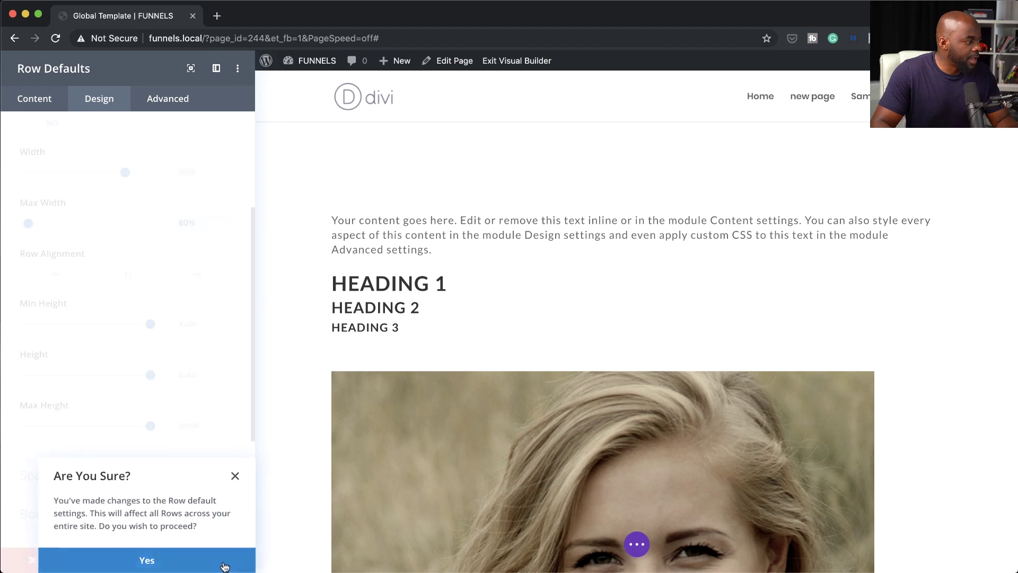
pyautogui.click(214, 564)
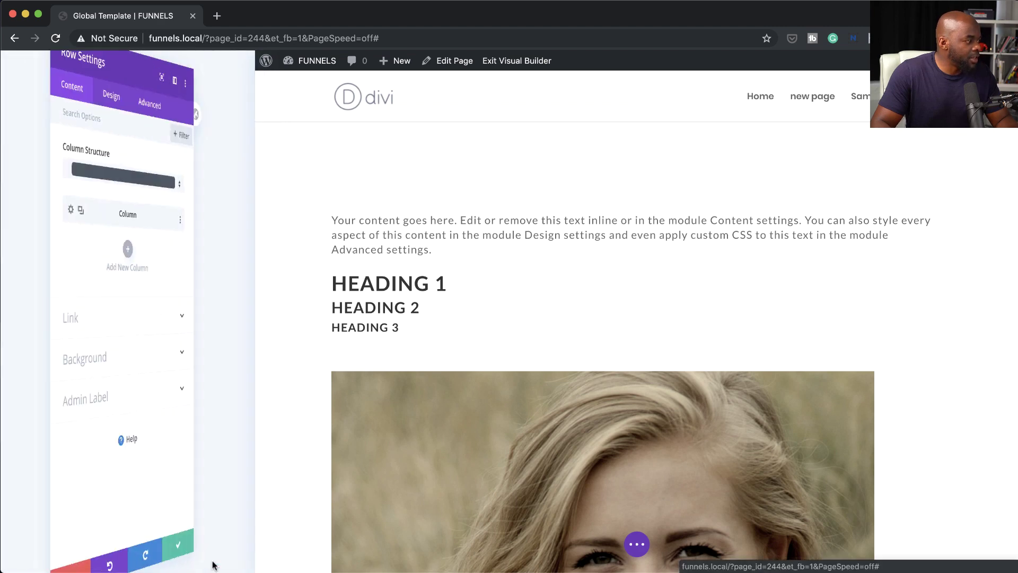
pyautogui.click(215, 561)
# - Insert a two-column row in the empty section at the end of the page and add a Blurb module to its first column
pyautogui.scroll(-10, 635, 394)
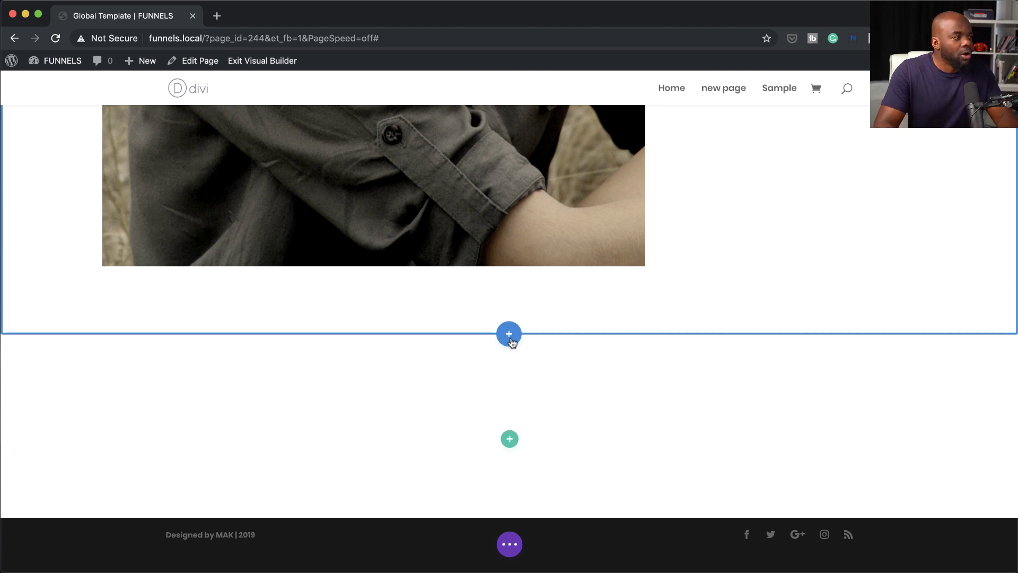
pyautogui.click(509, 334)
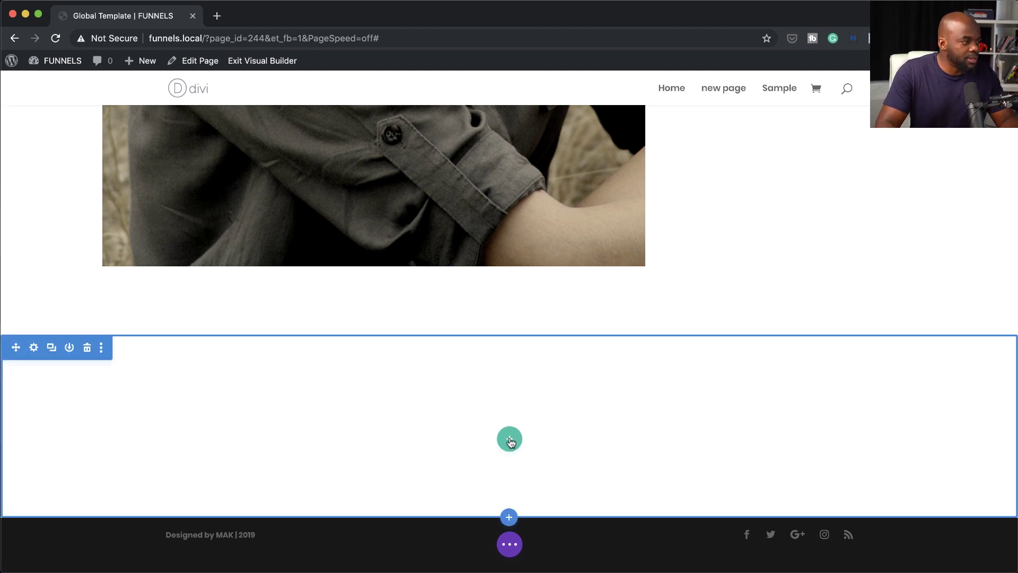
pyautogui.click(510, 439)
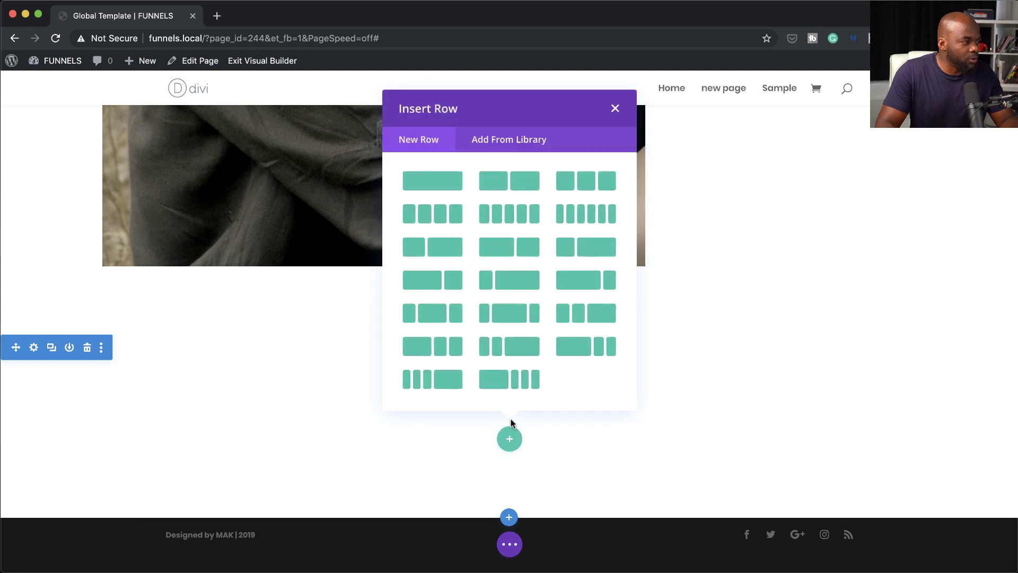
pyautogui.click(570, 188)
pyautogui.click(257, 315)
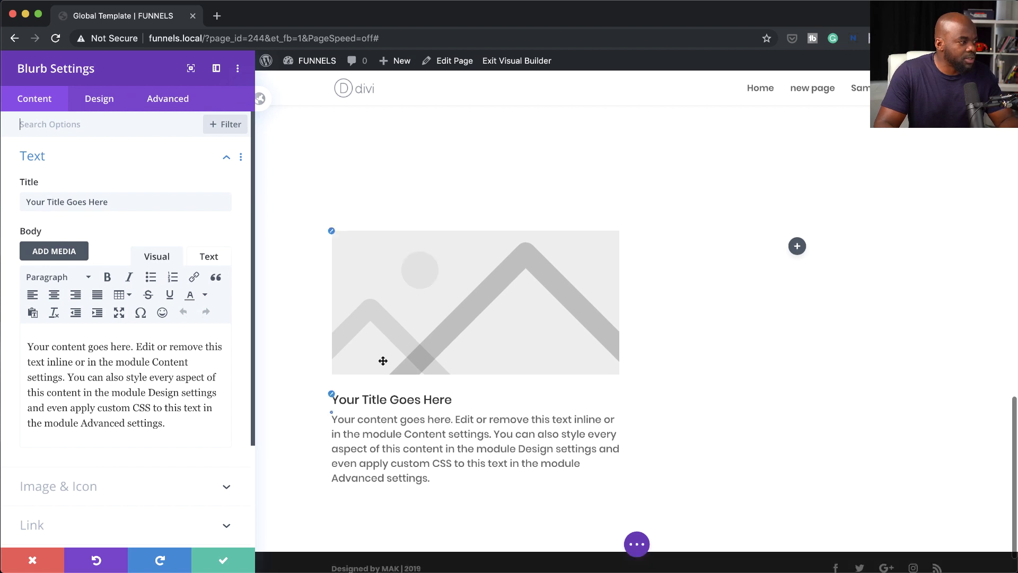
# - In the global Blurb defaults, set the title font to Lato with bold weight and uppercase style
pyautogui.scroll(-1, 383, 361)
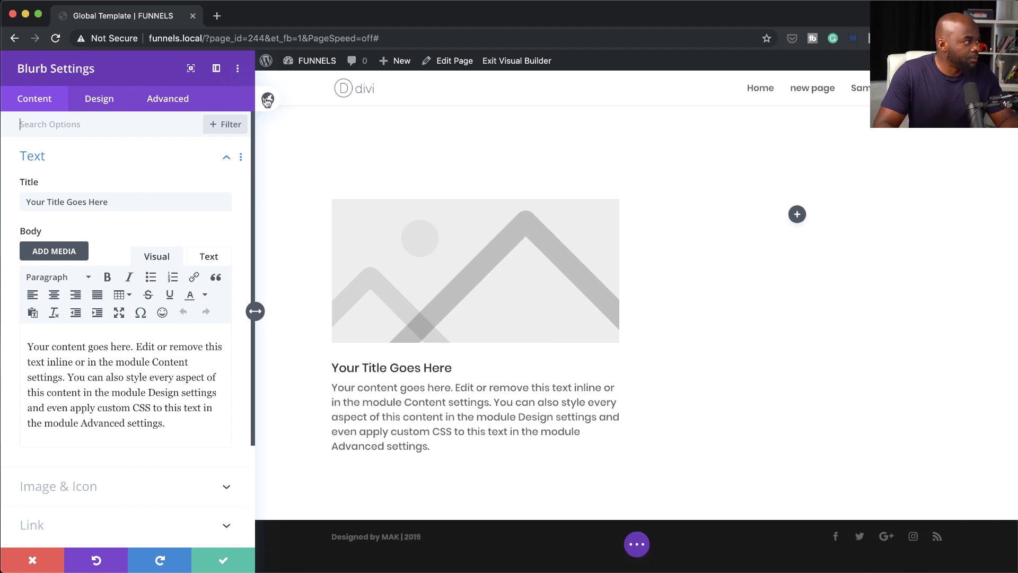
pyautogui.click(267, 100)
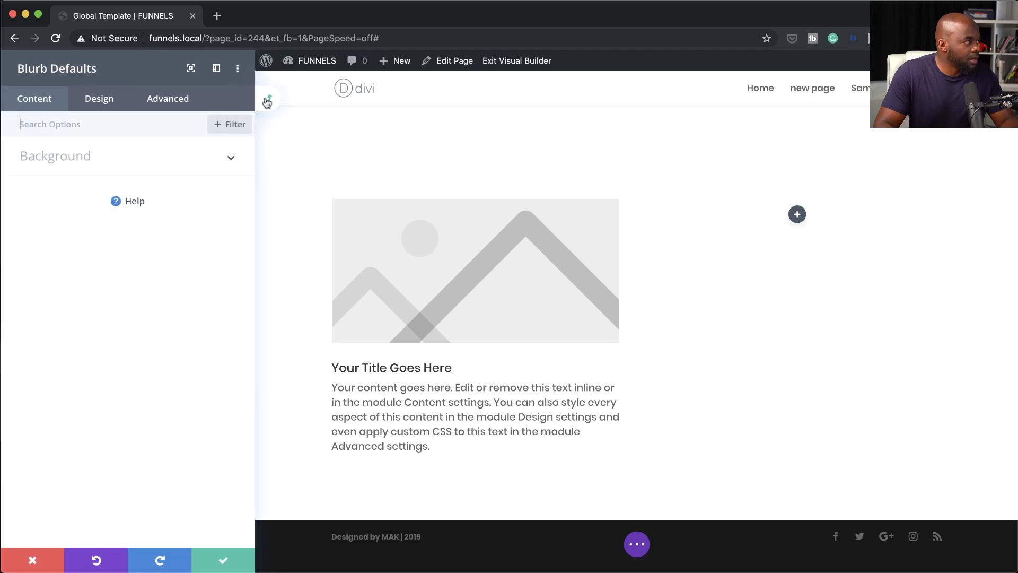
pyautogui.click(91, 104)
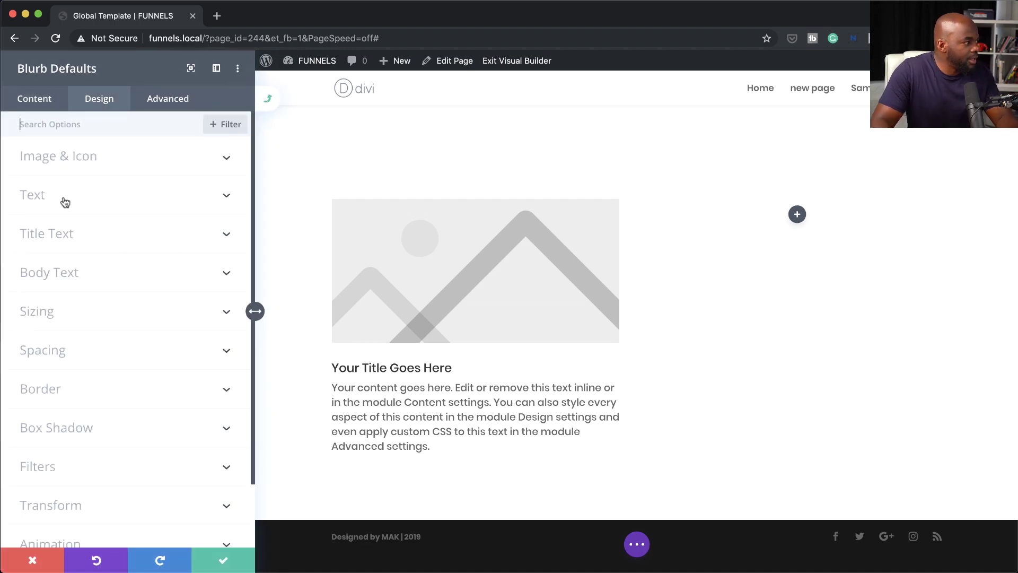
pyautogui.click(80, 239)
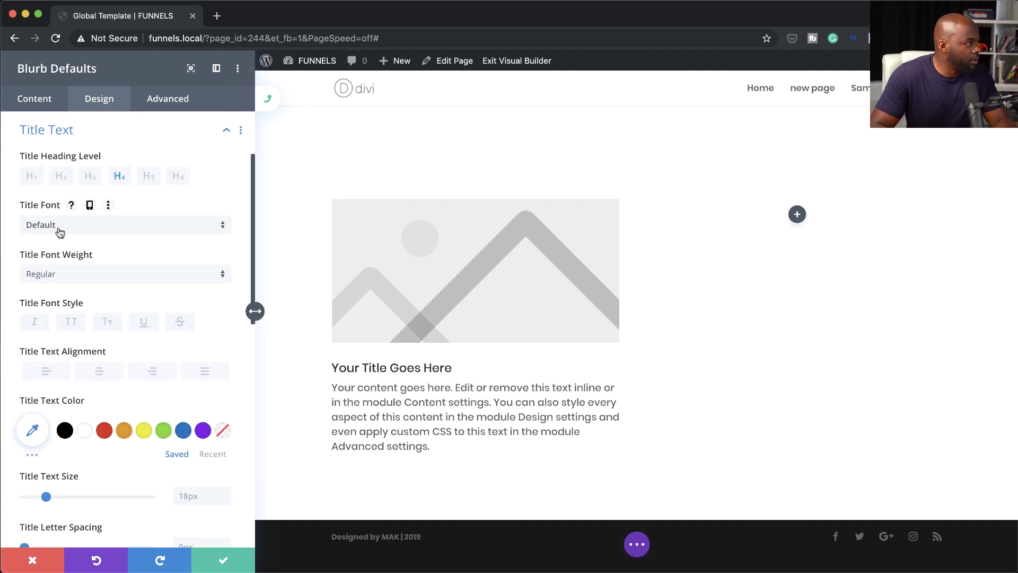
pyautogui.click(60, 225)
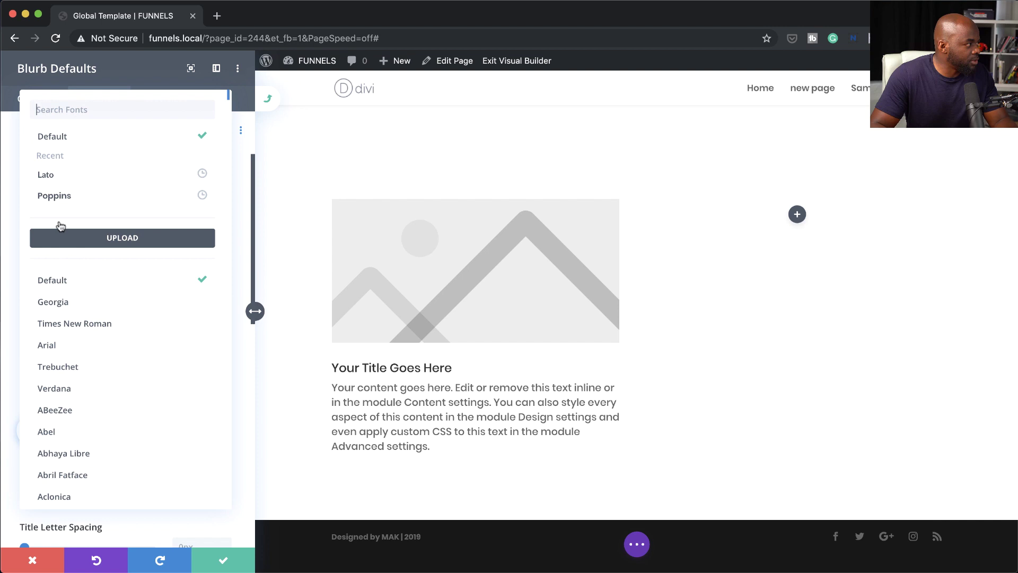
pyautogui.click(68, 180)
pyautogui.click(80, 274)
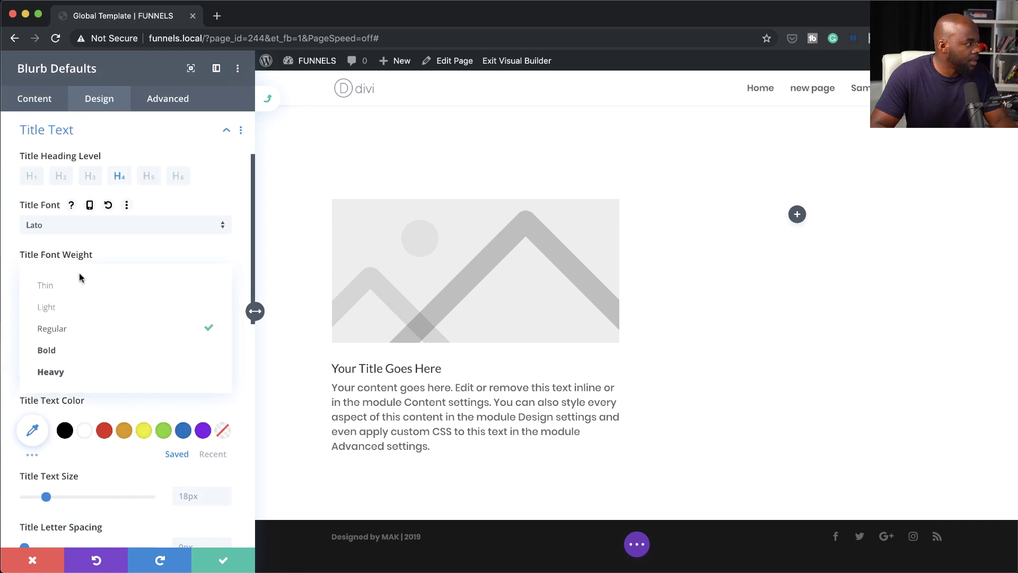
pyautogui.click(79, 351)
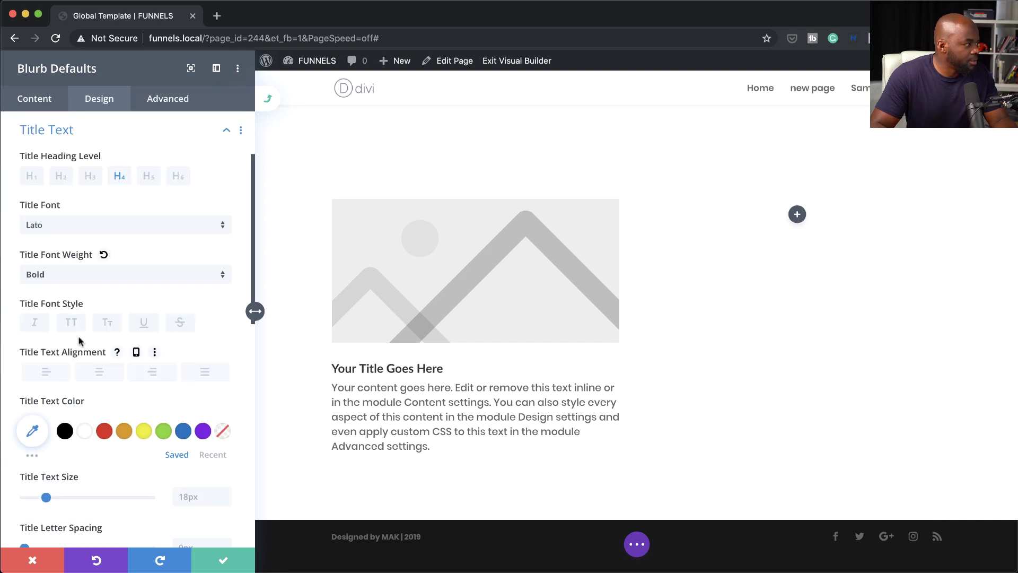
pyautogui.click(71, 324)
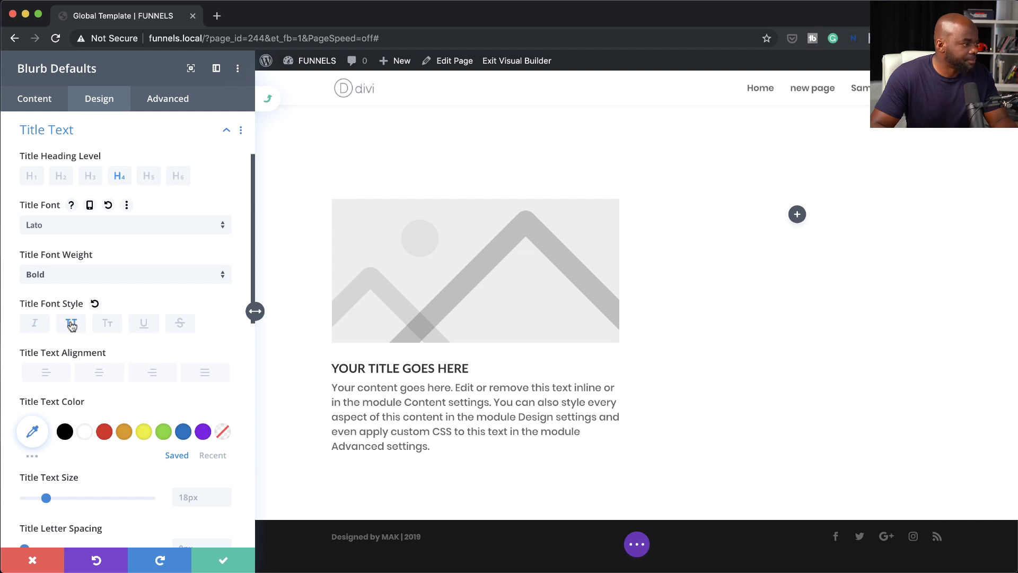
# - Centre the default blurb text alignment and set the body font to Lato
pyautogui.scroll(3, 154, 199)
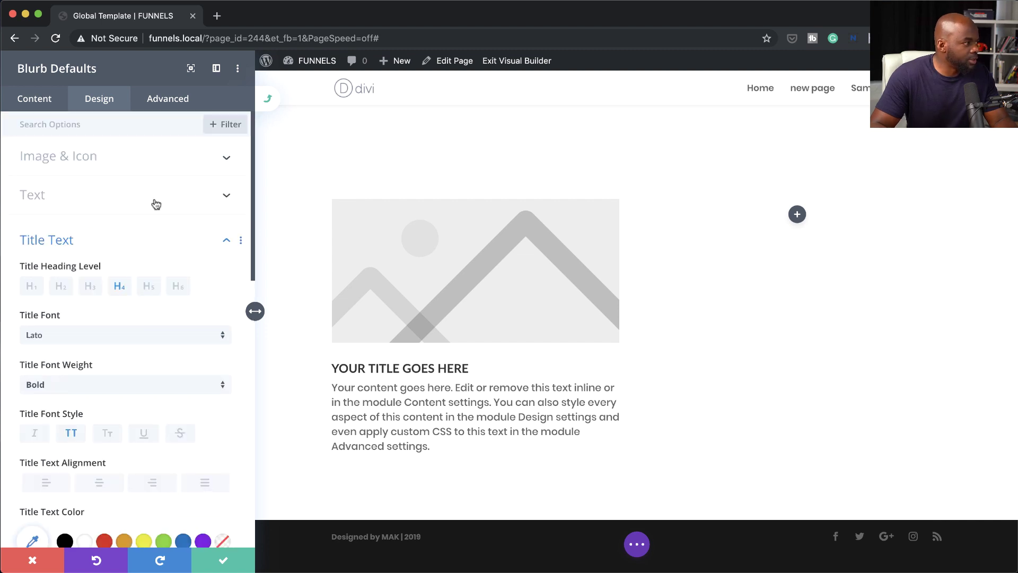
pyautogui.click(137, 195)
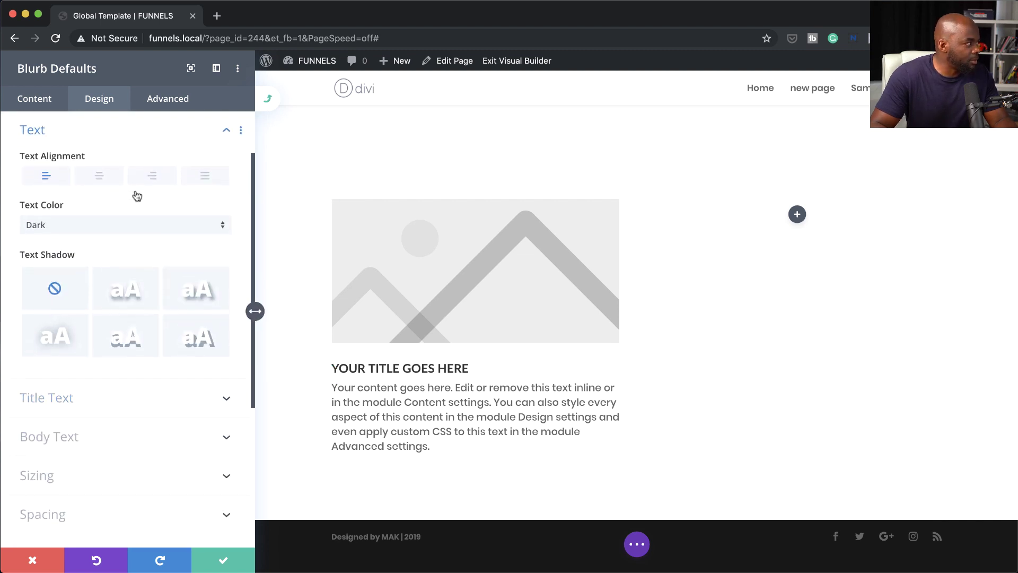
pyautogui.click(99, 177)
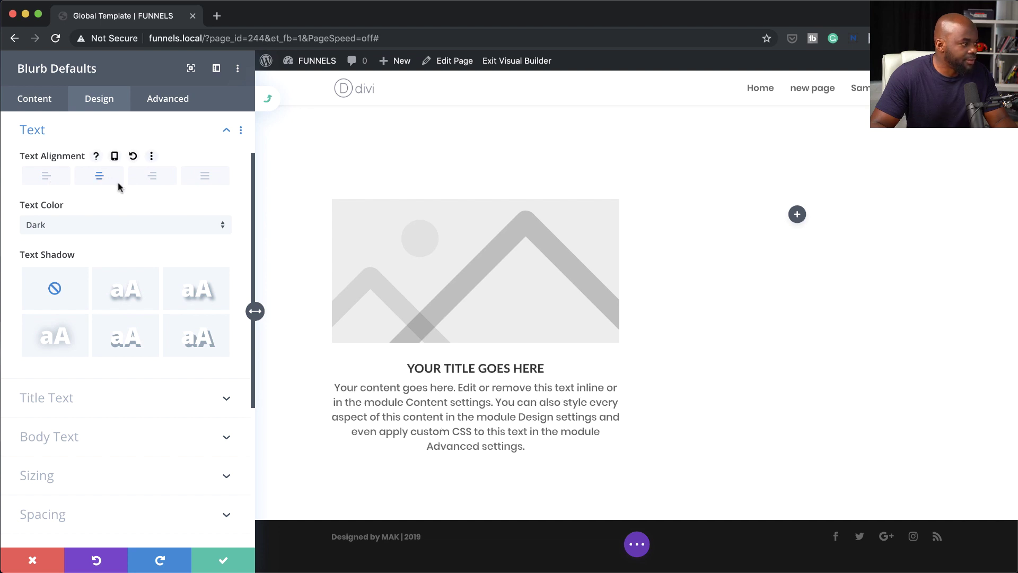
pyautogui.click(85, 438)
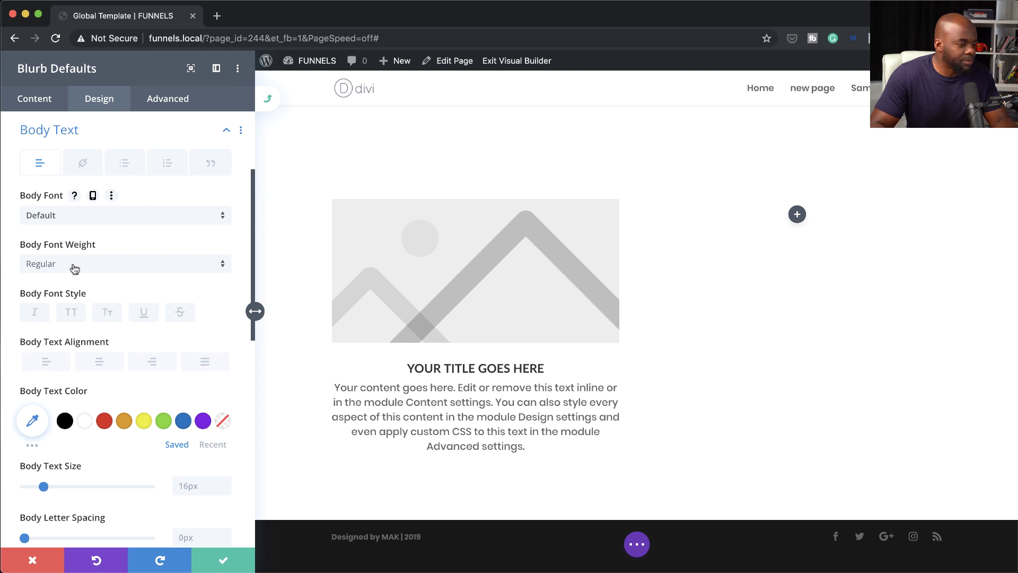
pyautogui.click(84, 215)
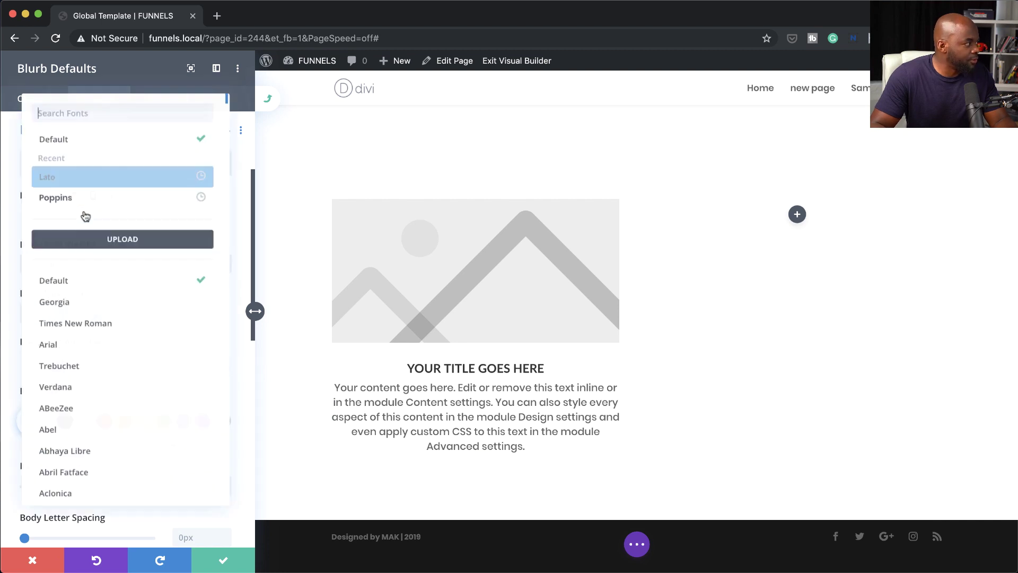
pyautogui.click(80, 177)
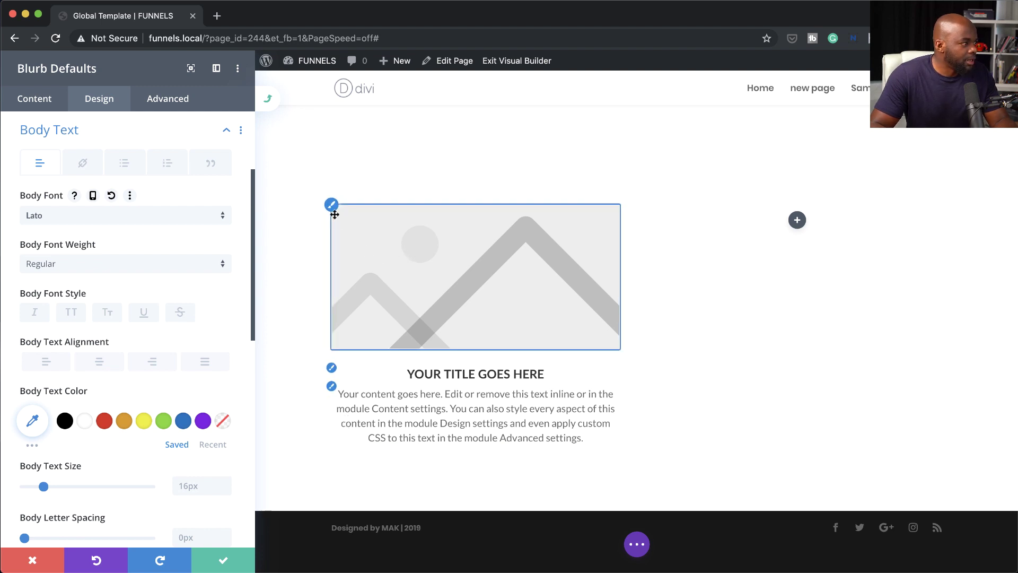
# - Set the default blurb padding to 20px on all four sides and save the Blurb defaults for the entire site
pyautogui.scroll(-1, 249, 310)
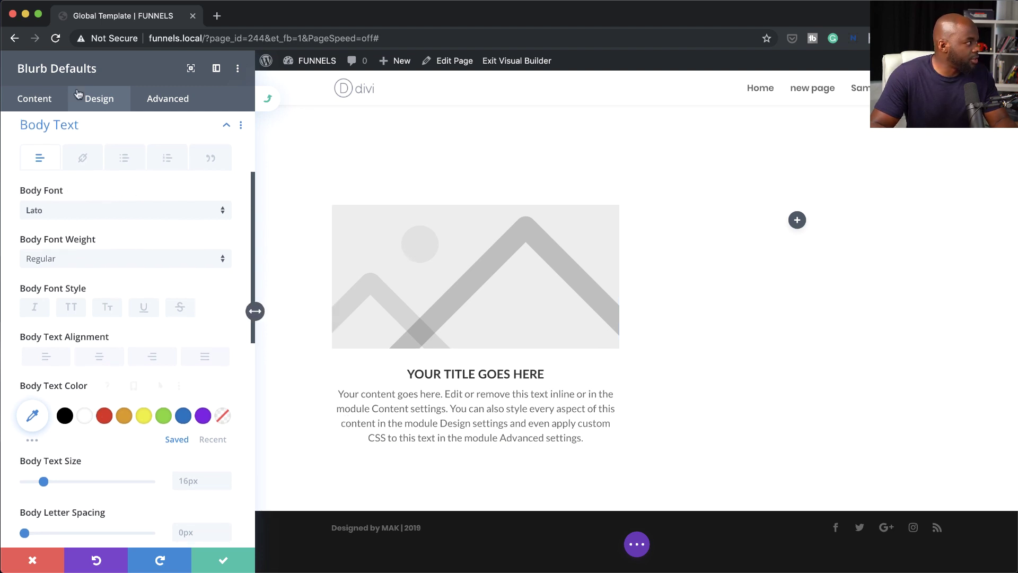
pyautogui.scroll(-5, 230, 340)
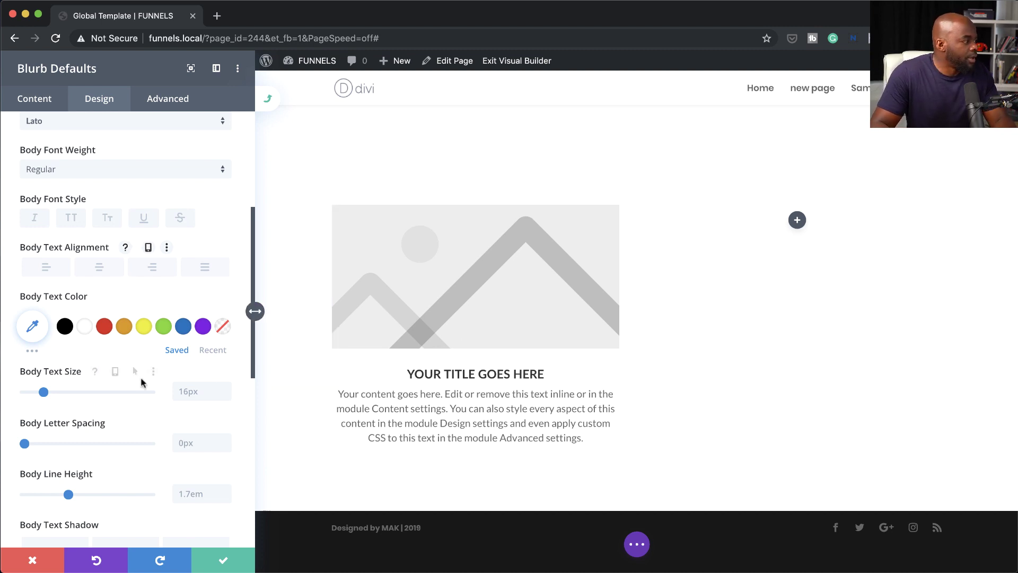
pyautogui.scroll(1, 189, 341)
pyautogui.scroll(3, 188, 341)
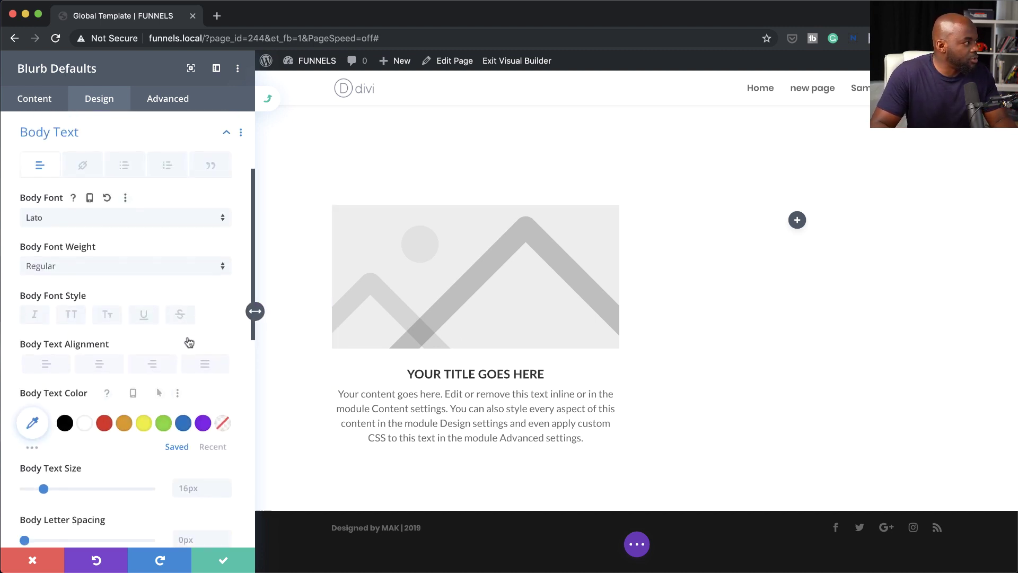
pyautogui.scroll(-10, 189, 341)
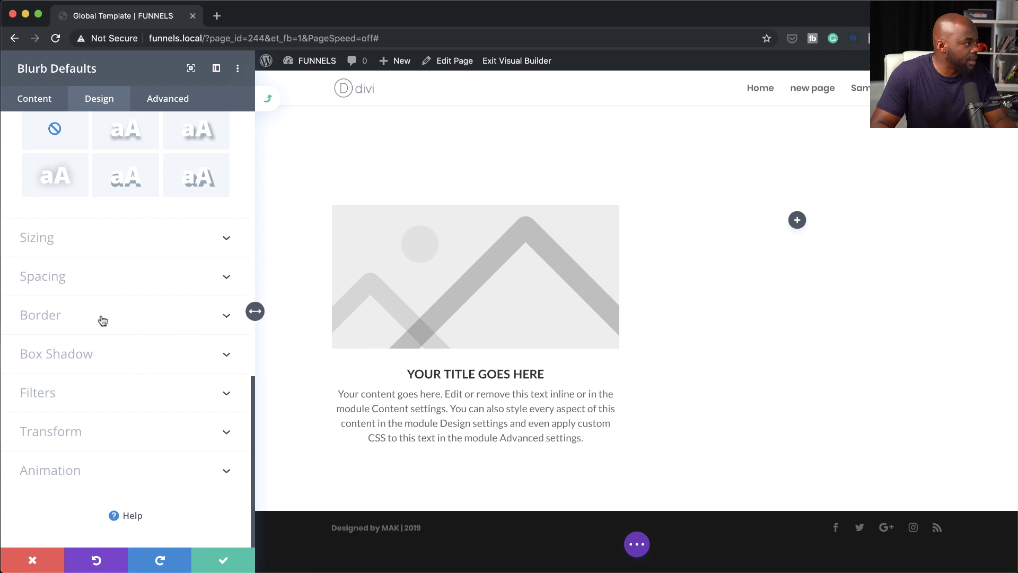
pyautogui.click(64, 281)
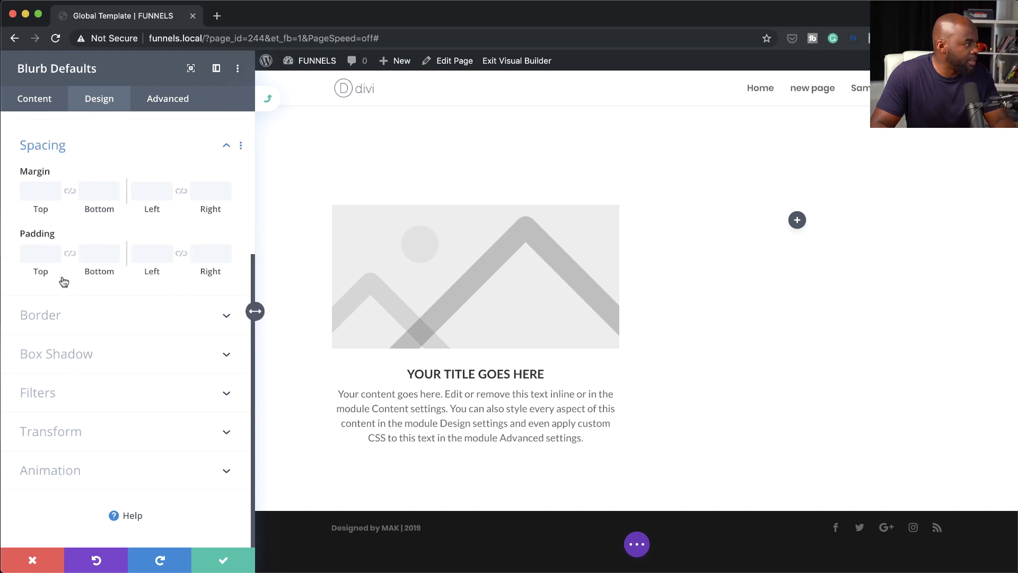
pyautogui.click(41, 256)
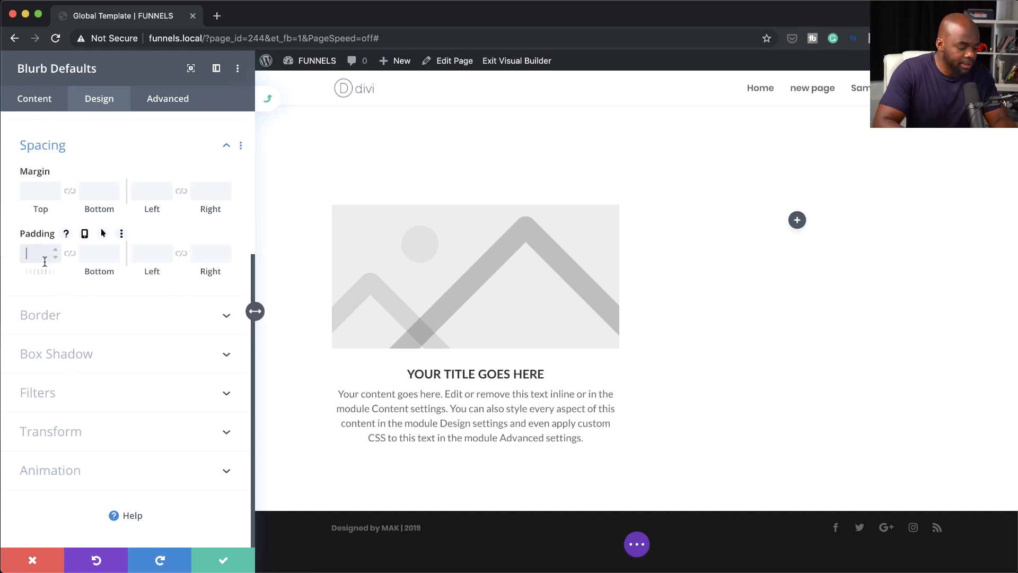
pyautogui.click(70, 253)
pyautogui.click(148, 253)
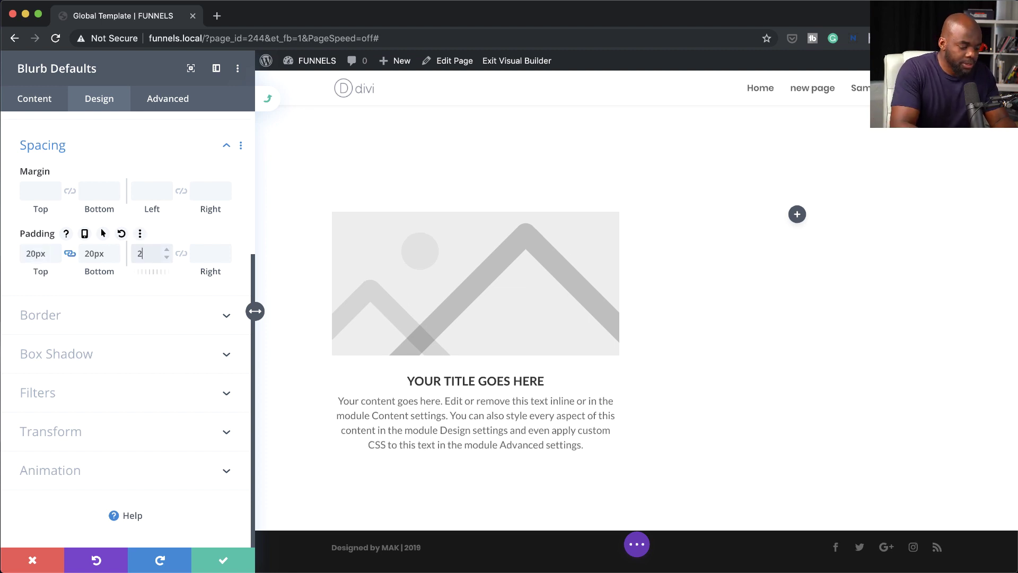
pyautogui.write('20px')
pyautogui.click(180, 254)
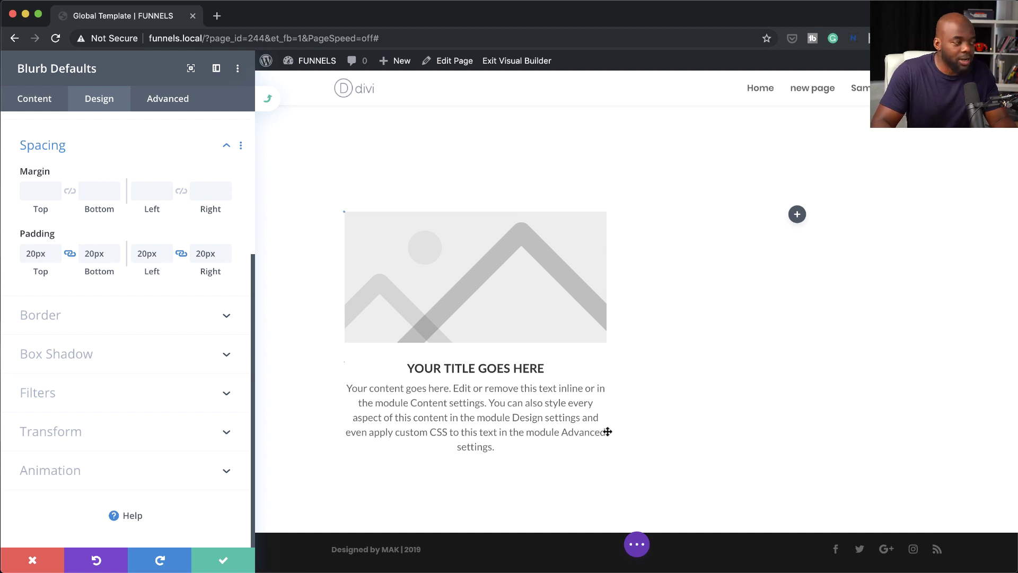
pyautogui.click(225, 564)
pyautogui.click(212, 563)
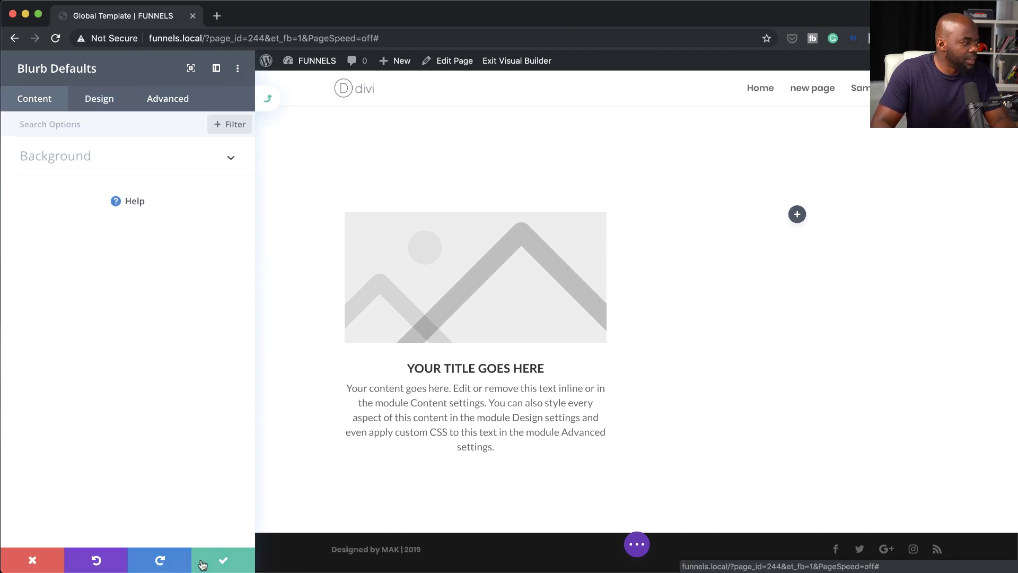
pyautogui.click(223, 561)
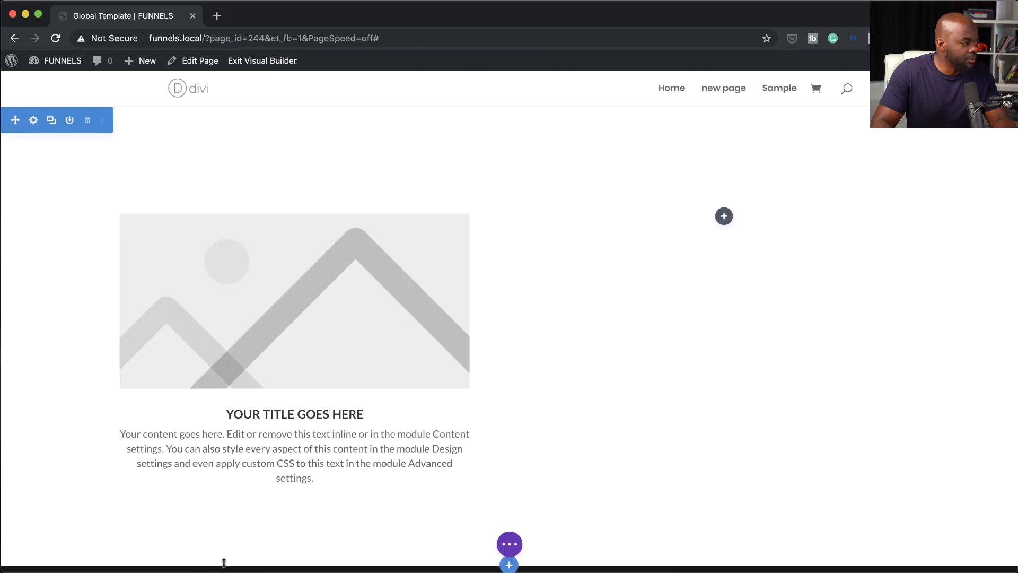
pyautogui.scroll(10, 482, 489)
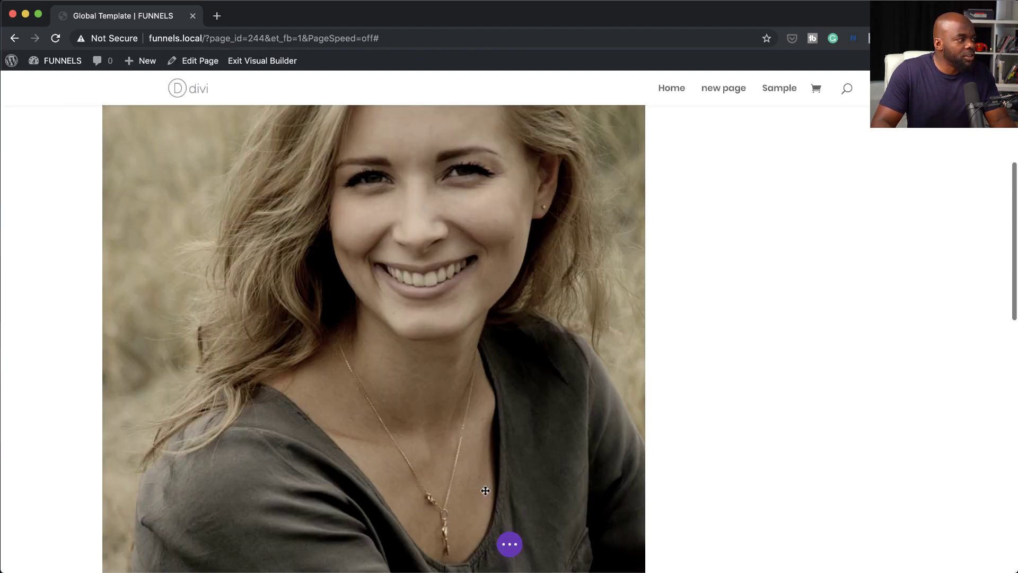
pyautogui.scroll(7, 485, 491)
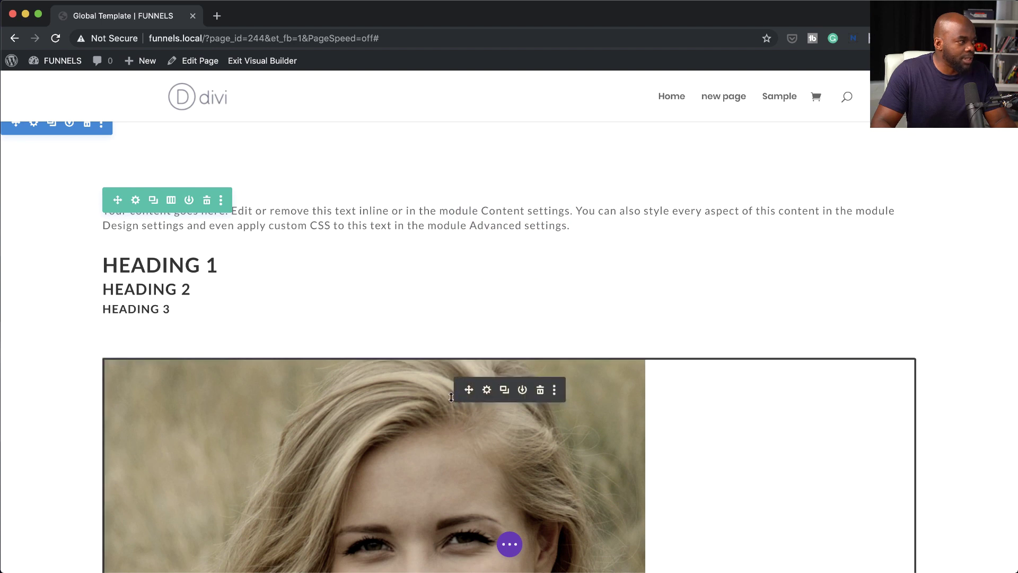
pyautogui.moveTo(59, 61)
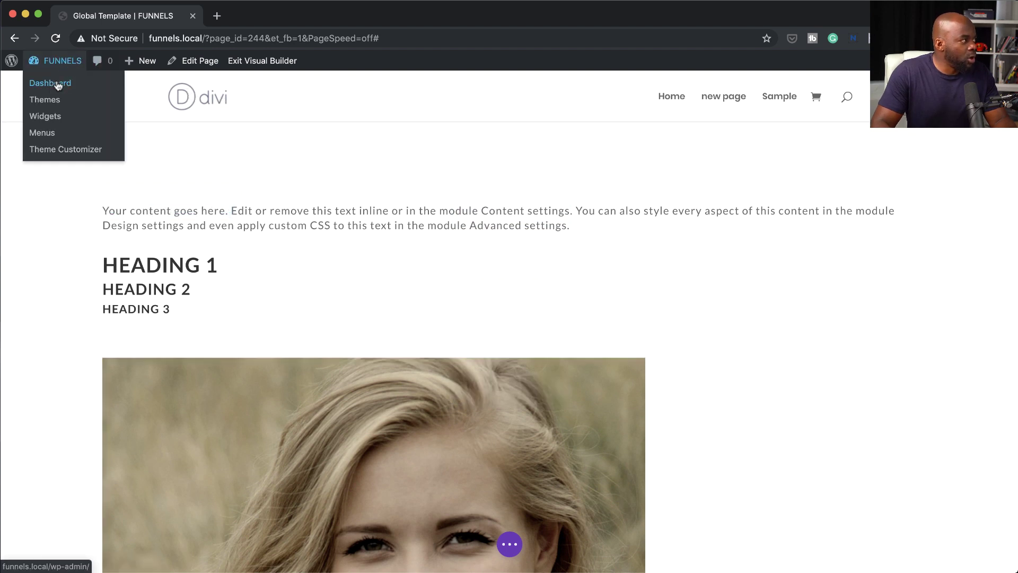
pyautogui.moveTo(202, 38); pyautogui.dragTo(157, 38)
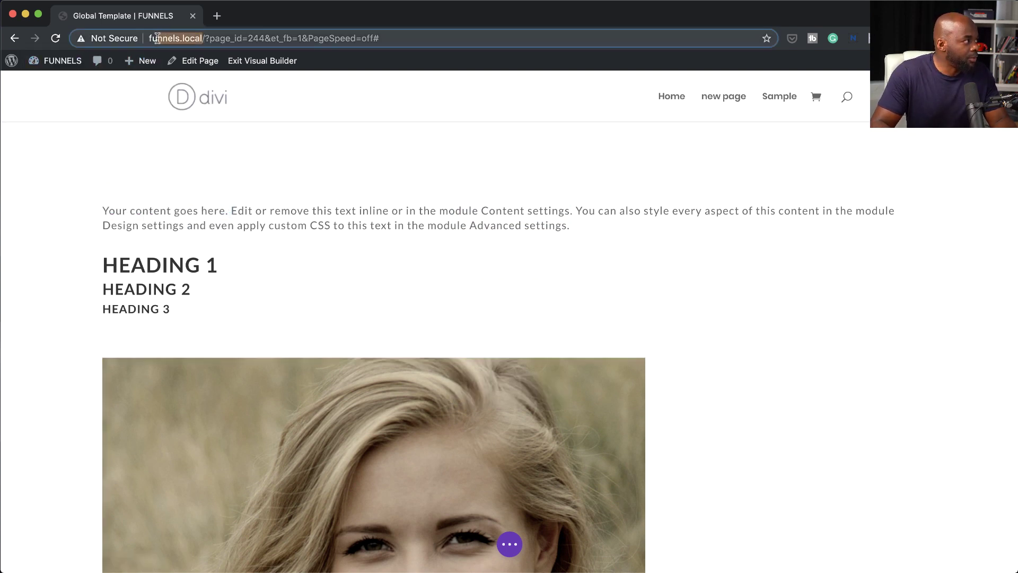
pyautogui.click(216, 17)
pyautogui.write('http://funnels.local')
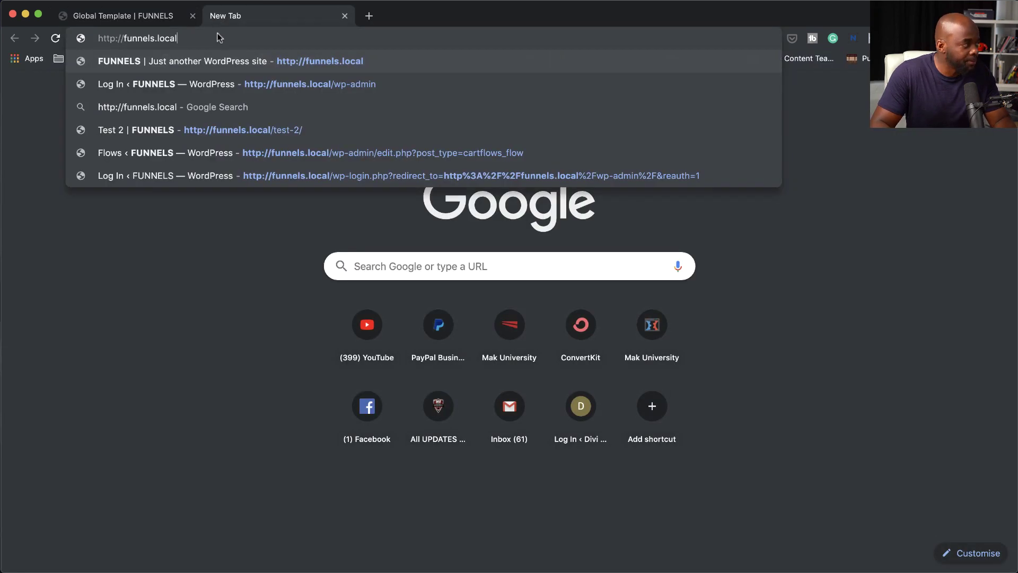
pyautogui.press('Return')
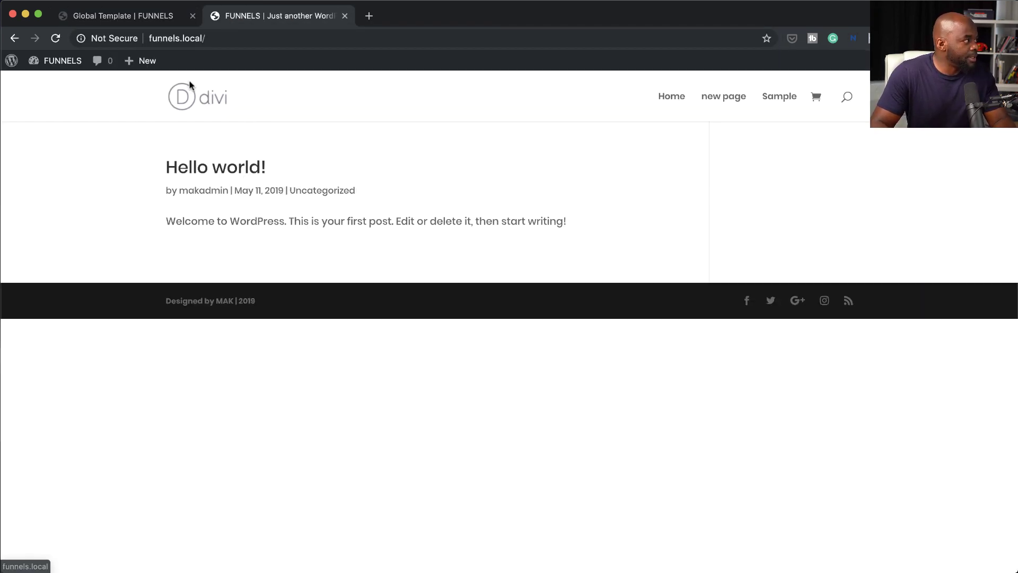
# - Create a new page titled "Home" and start building it from scratch with the Divi Builder
pyautogui.moveTo(134, 63)
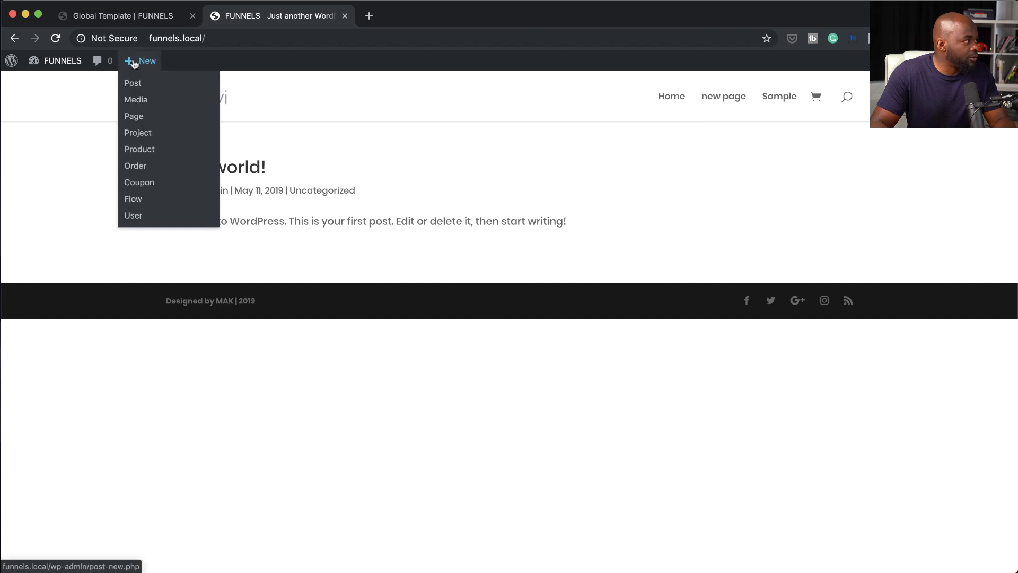
pyautogui.click(136, 122)
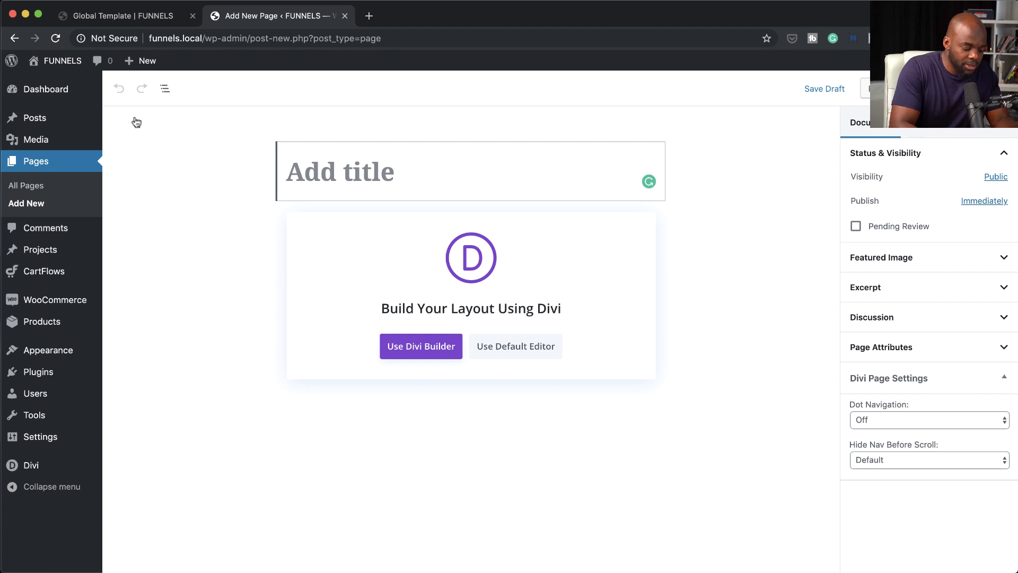
pyautogui.write('Home')
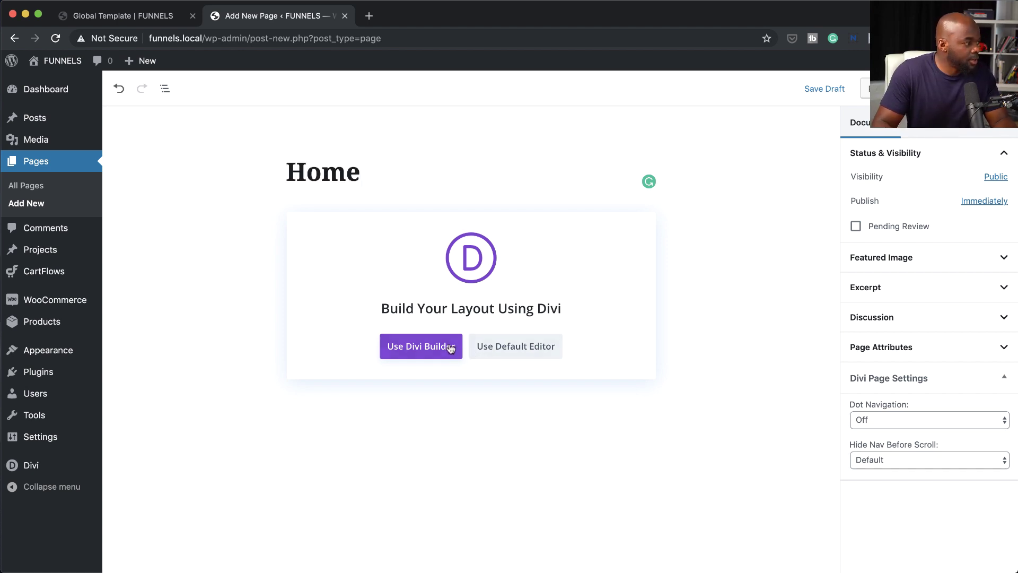
pyautogui.click(450, 348)
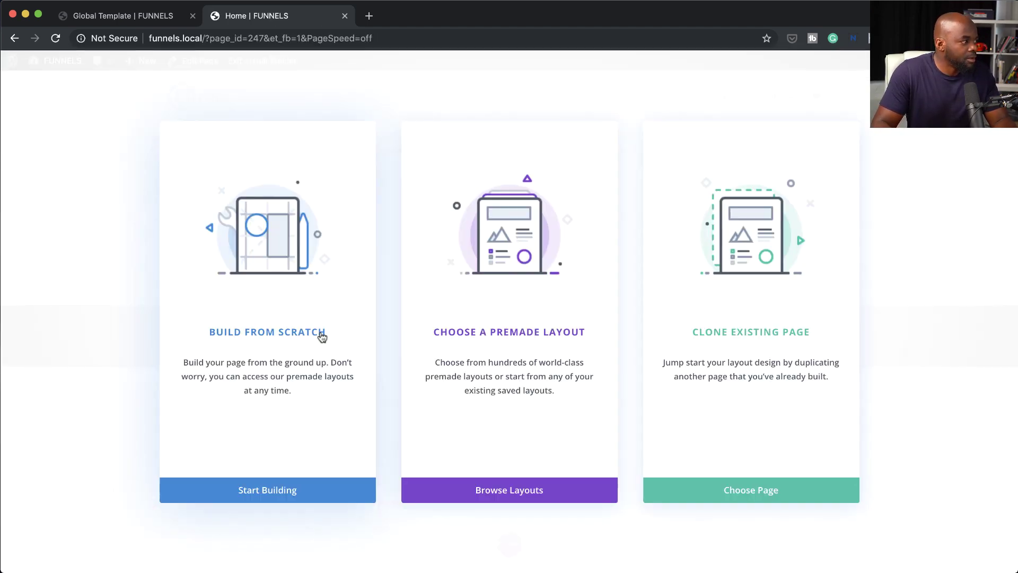
pyautogui.click(321, 336)
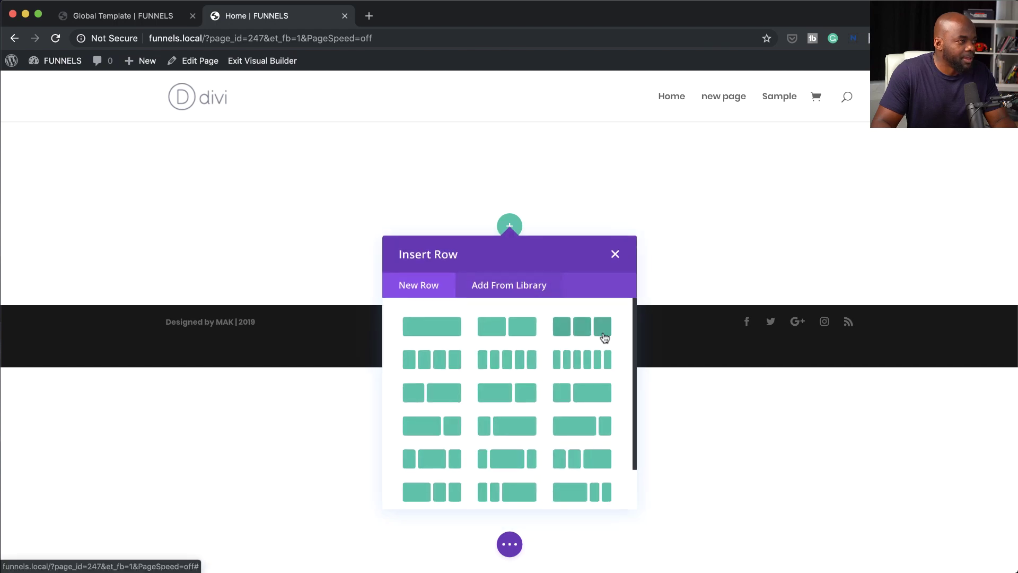
# - Insert a single-column row, add a Text module to it, and dock the module's settings beside the page
pyautogui.click(437, 330)
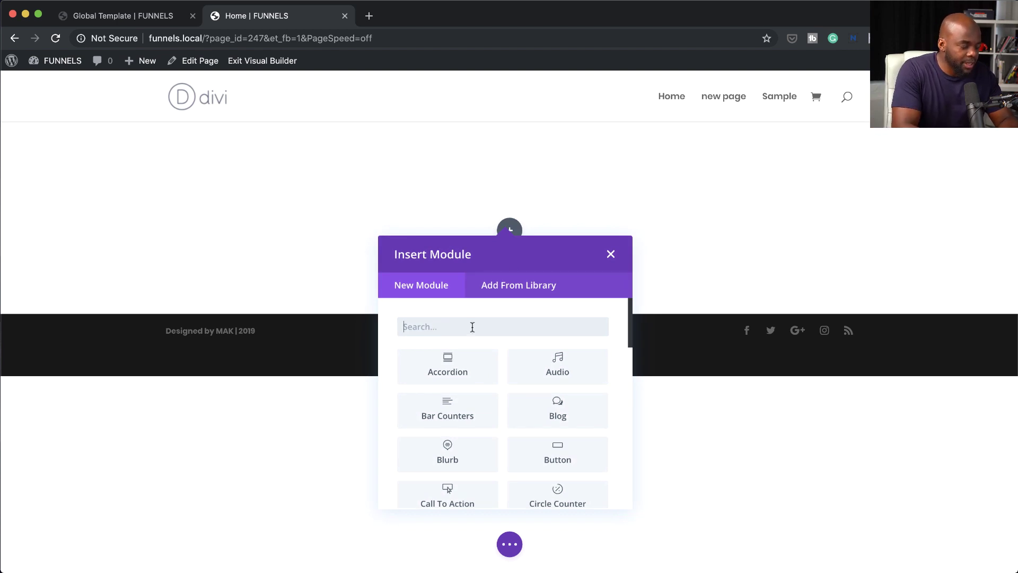
pyautogui.write('text')
pyautogui.click(448, 364)
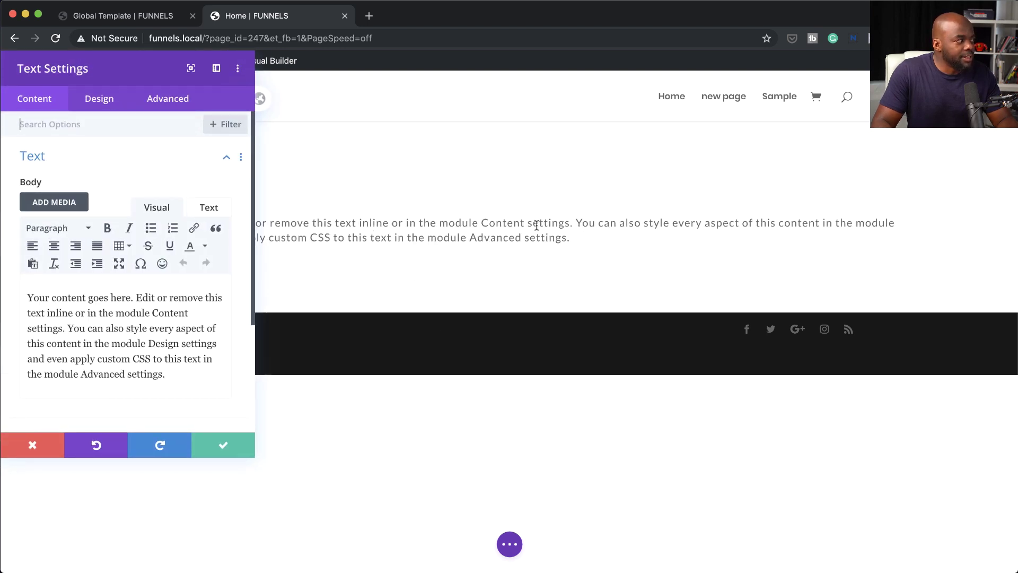
pyautogui.click(216, 70)
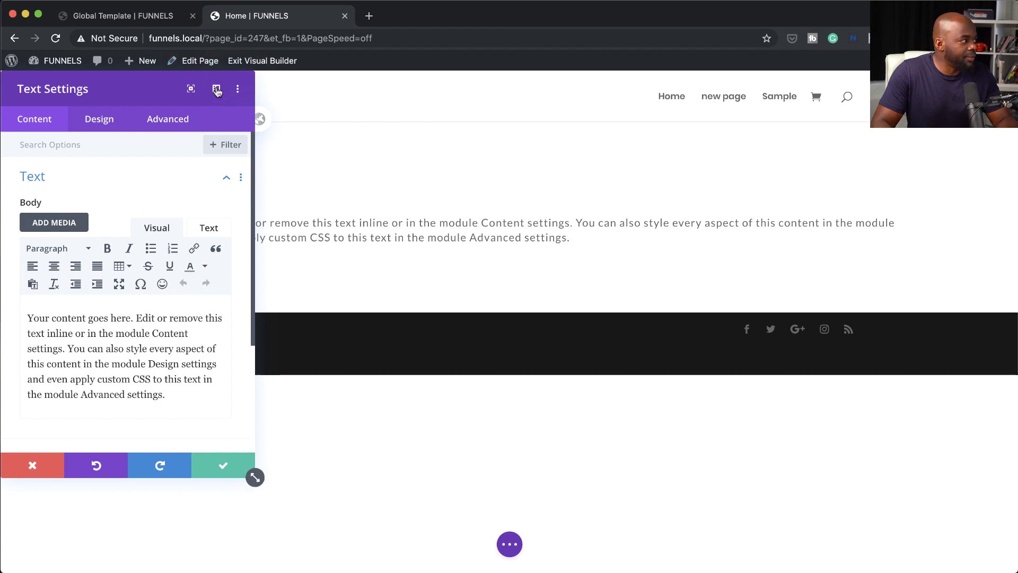
# - Compare the Home page's new Text module with the default-styled text on the Global Template page
pyautogui.click(162, 16)
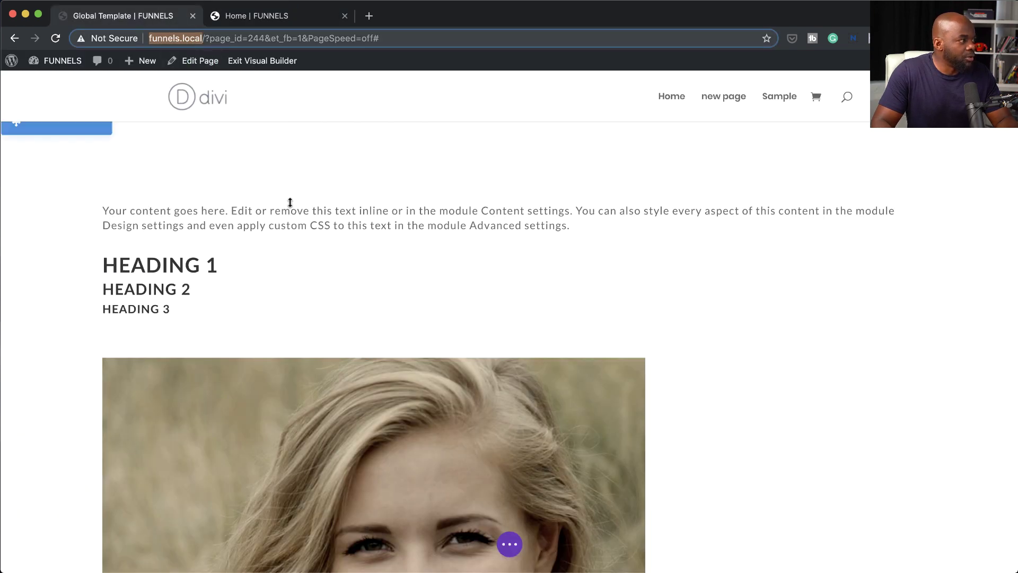
pyautogui.click(246, 17)
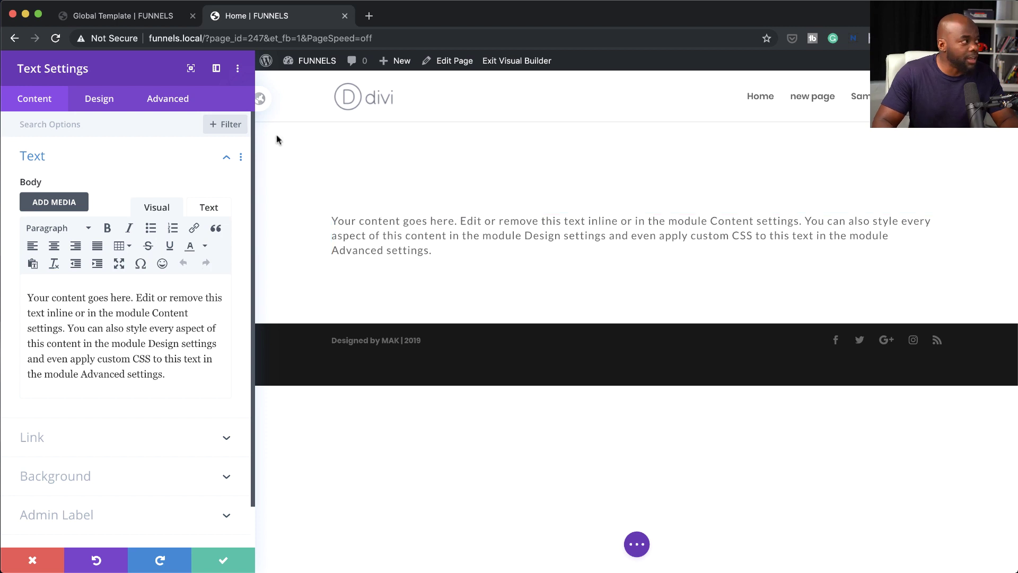
pyautogui.click(172, 17)
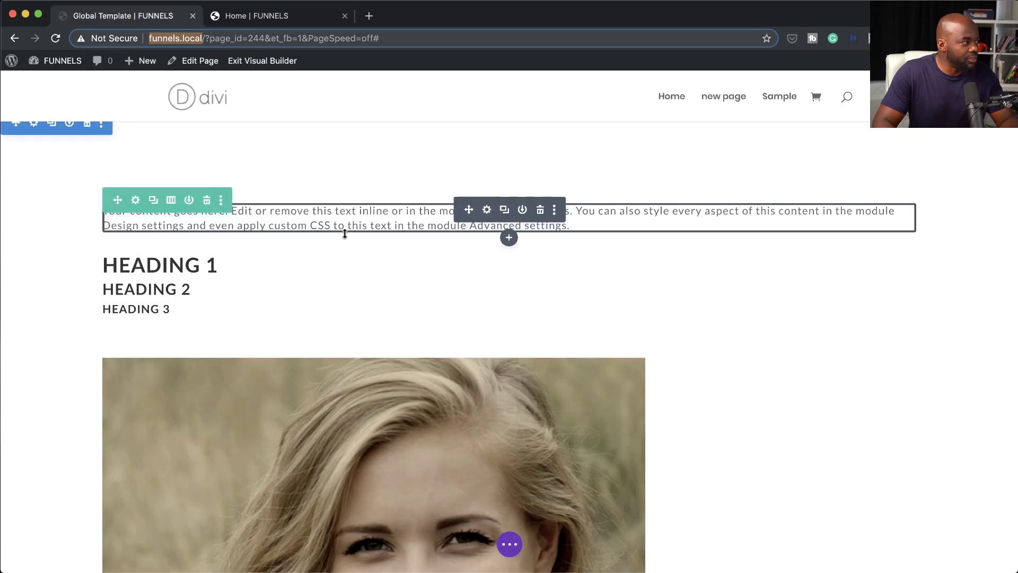
pyautogui.click(291, 18)
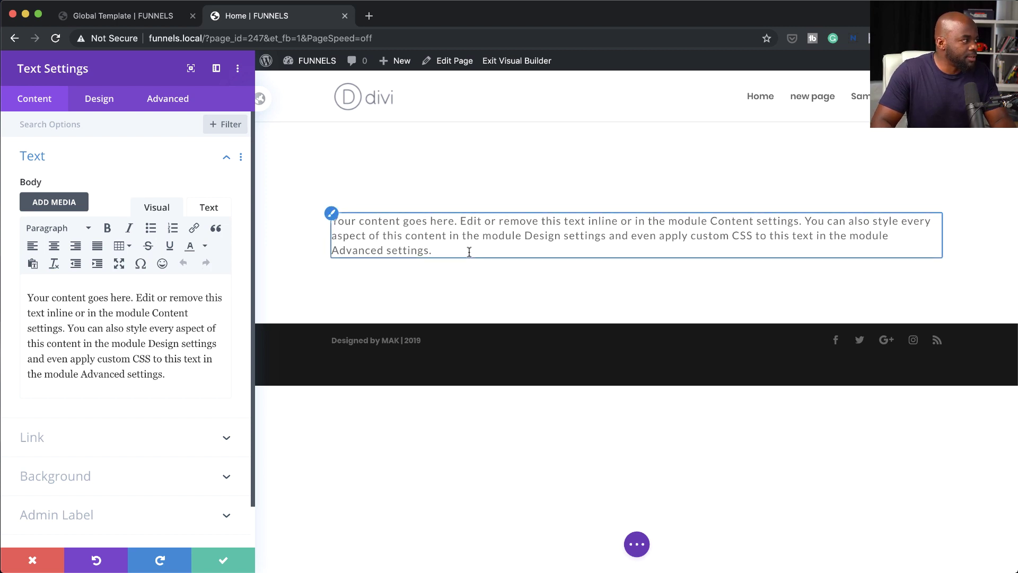
# - Set the Text module's width to 75% and its module alignment to centre
pyautogui.click(99, 101)
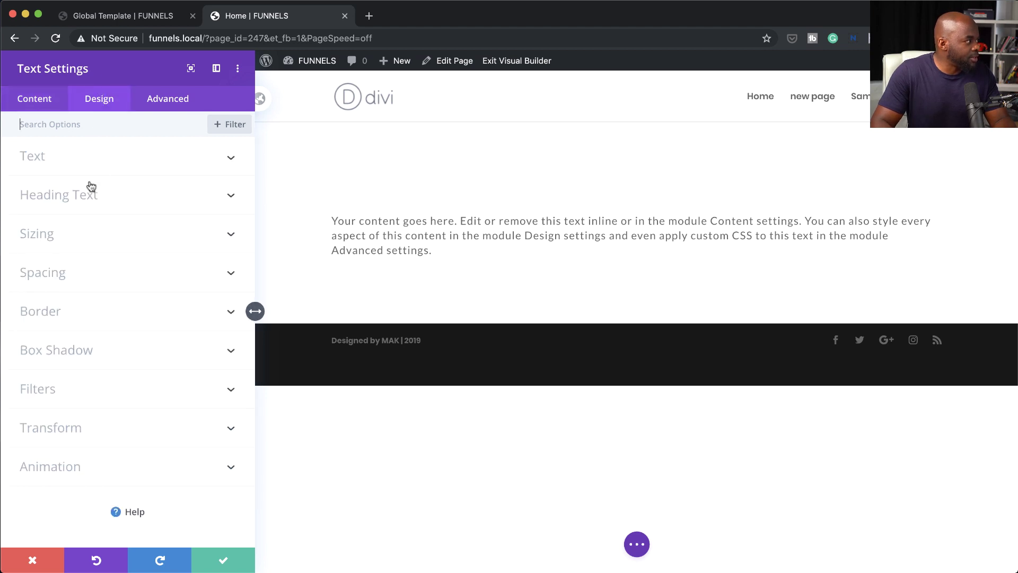
pyautogui.click(53, 236)
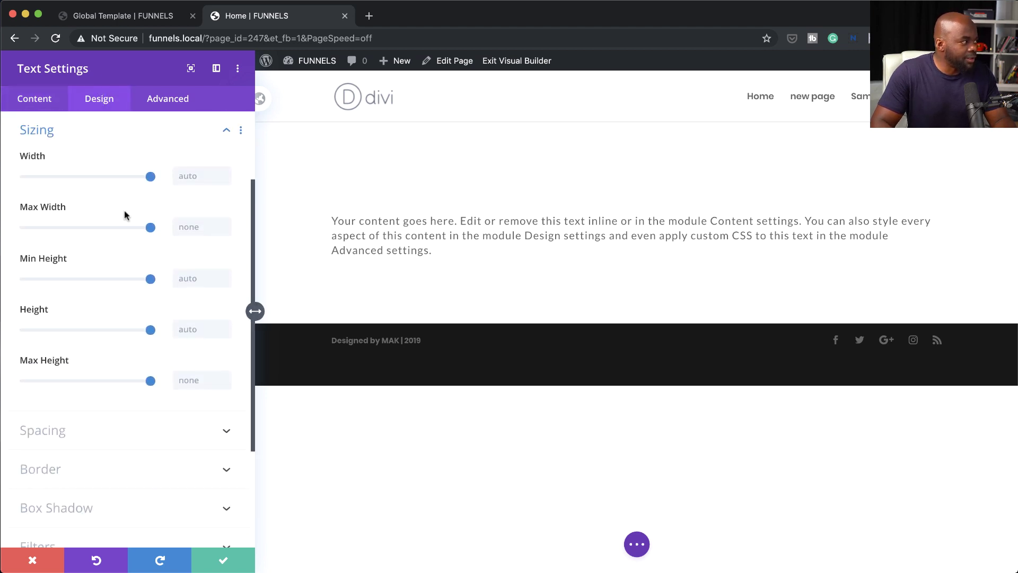
pyautogui.moveTo(160, 206)
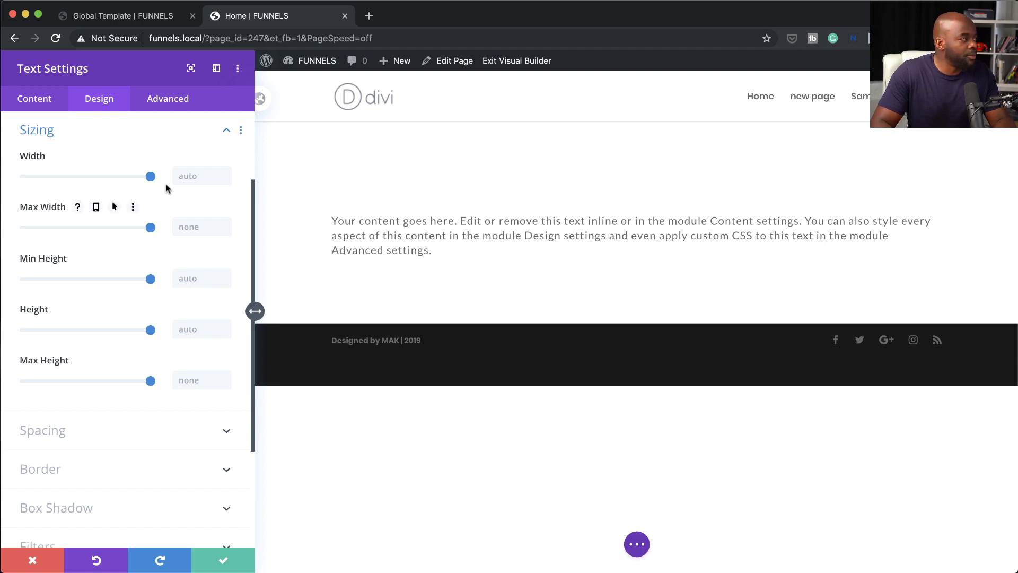
pyautogui.moveTo(150, 177)
pyautogui.moveTo(139, 179); pyautogui.dragTo(117, 180)
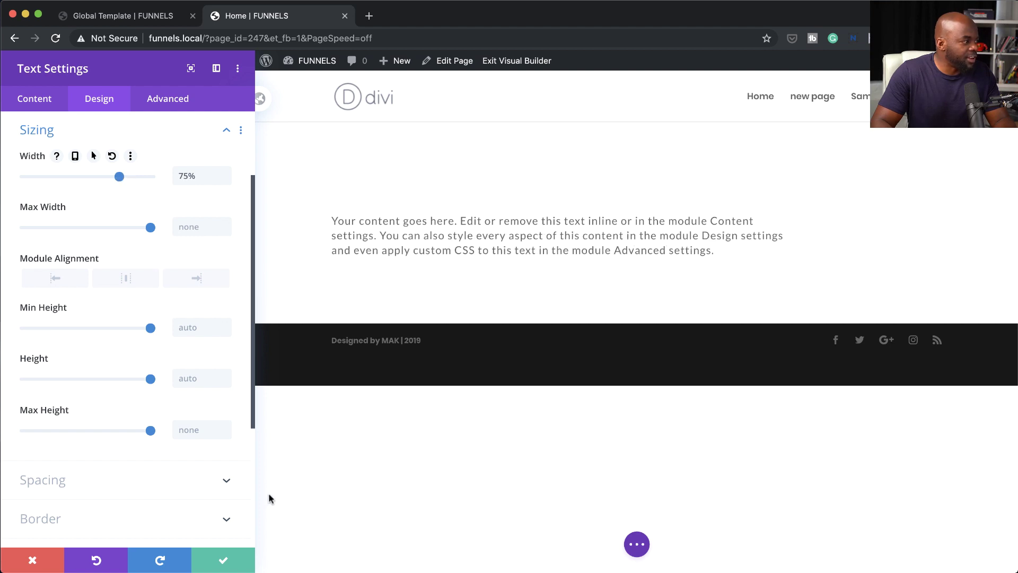
pyautogui.click(130, 281)
# - Centre the body text alignment of the Text module and save its settings
pyautogui.scroll(5, 245, 312)
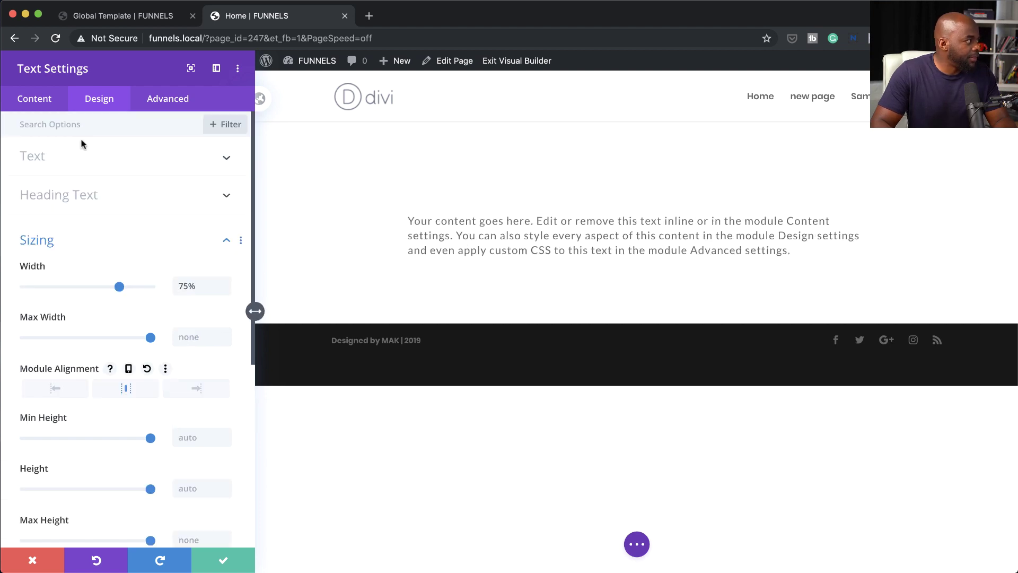
pyautogui.click(81, 156)
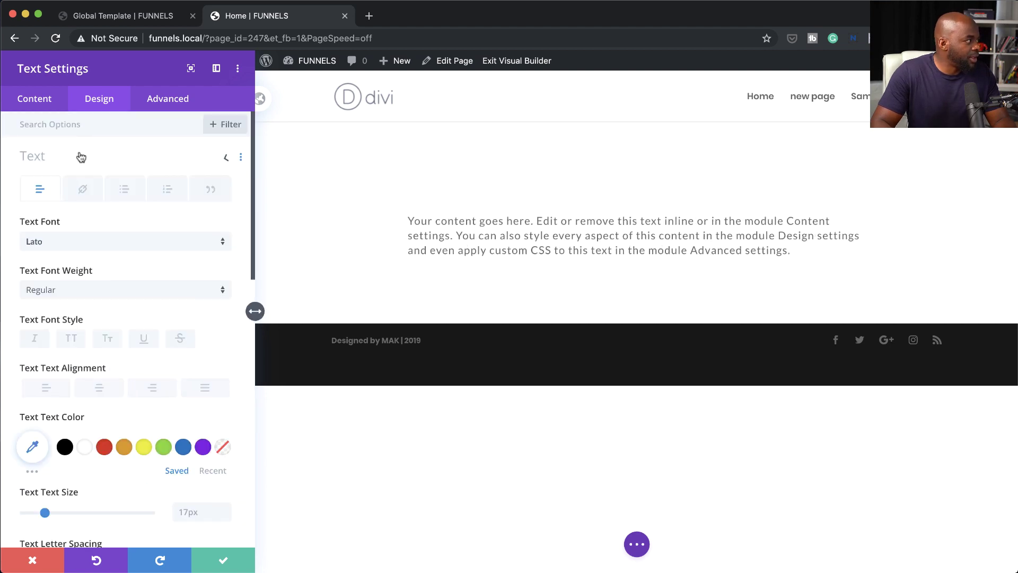
pyautogui.click(99, 388)
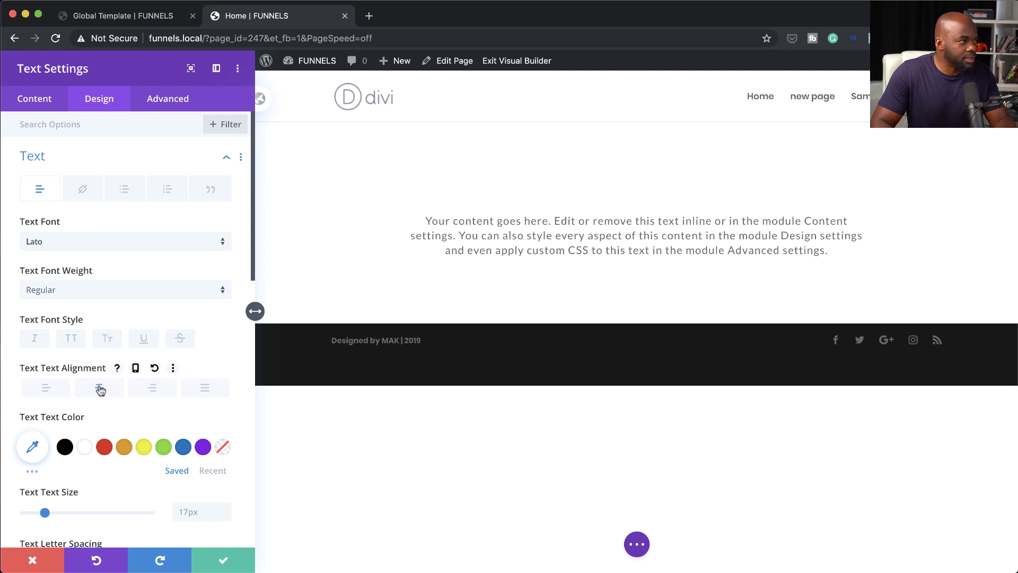
pyautogui.click(223, 562)
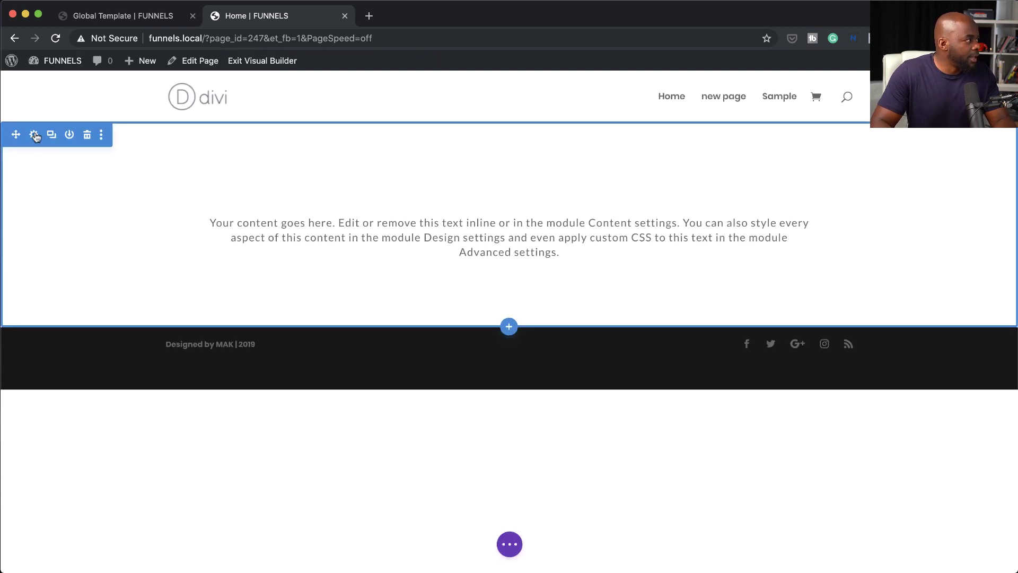
# - Set the section's background image to the photo of laughing women holding beers on a wooden bench
pyautogui.click(34, 135)
pyautogui.click(78, 197)
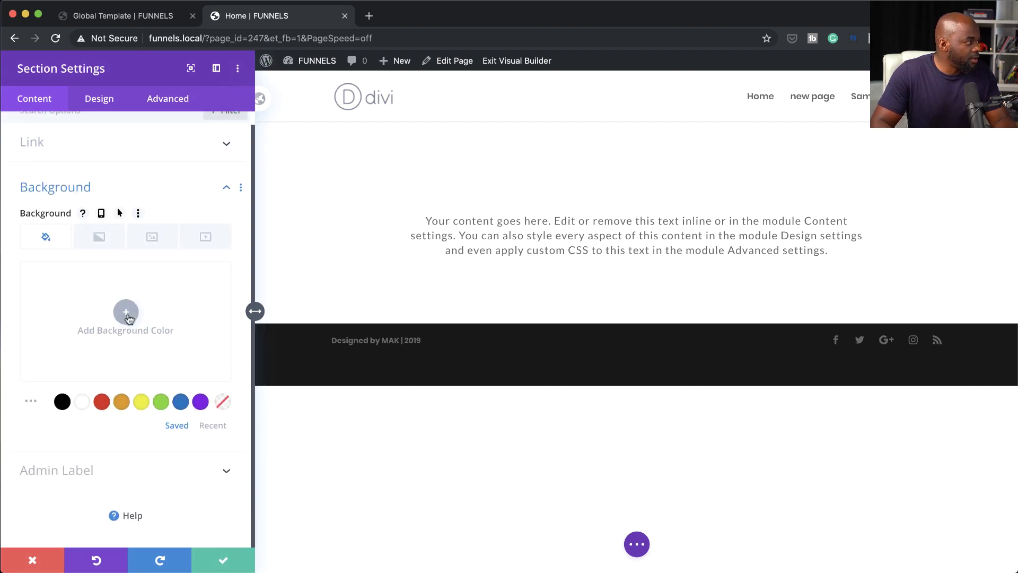
pyautogui.click(158, 240)
pyautogui.click(126, 302)
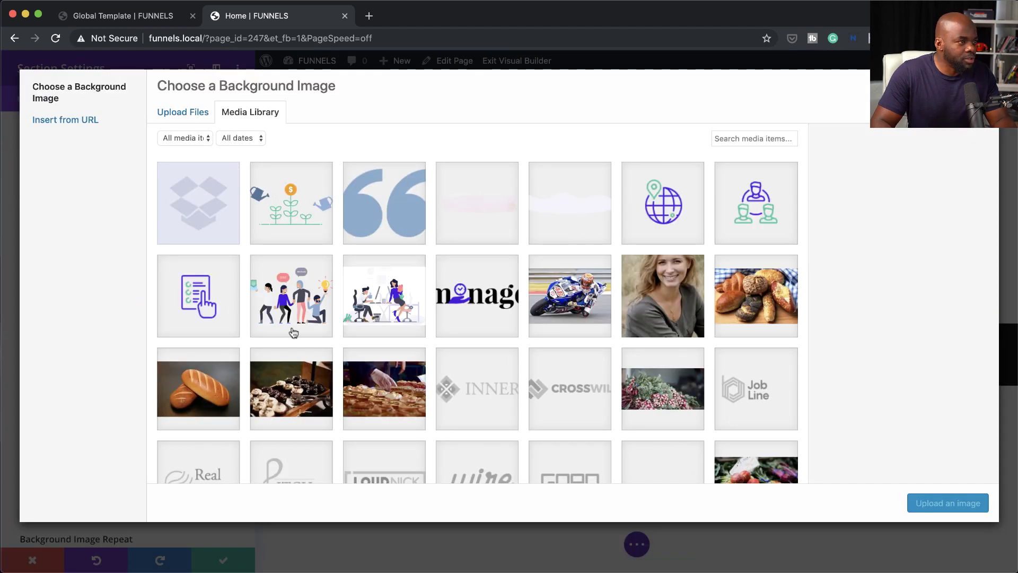
pyautogui.scroll(-3, 293, 332)
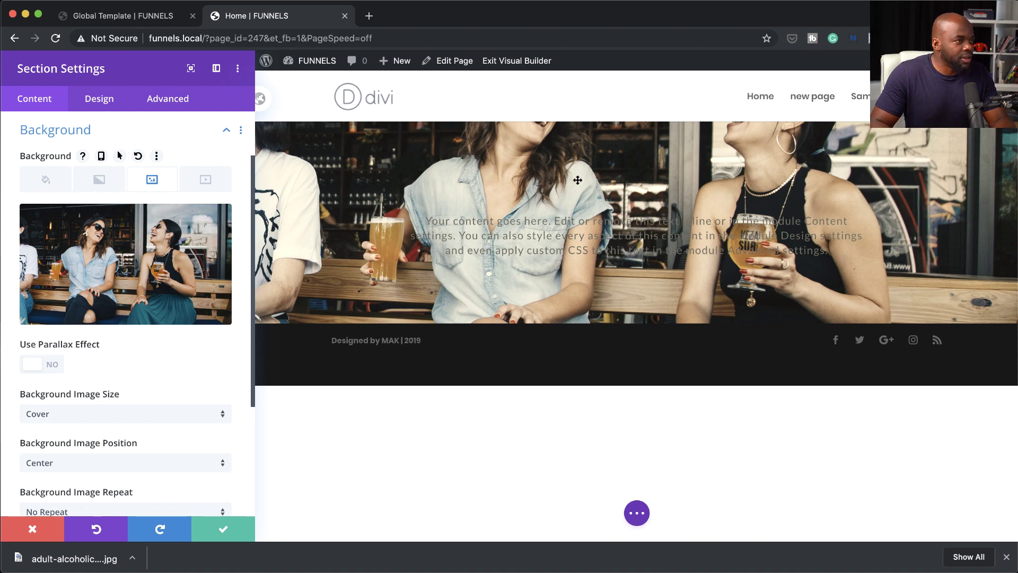
# - Set the section's Sepia filter to 36%
pyautogui.click(98, 98)
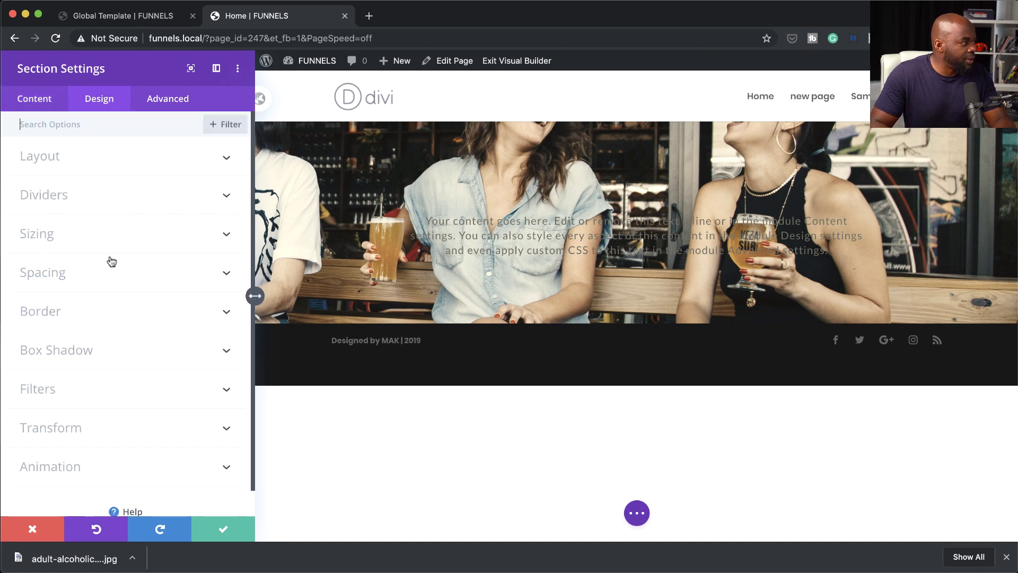
pyautogui.click(75, 390)
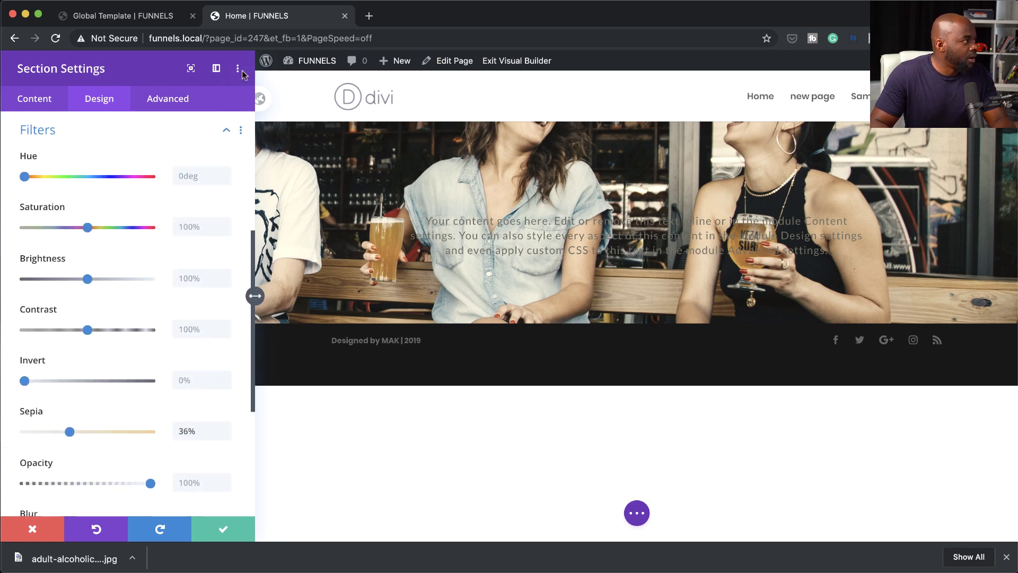
# - Add a black #000000 background colour to the section behind its background image
pyautogui.click(39, 103)
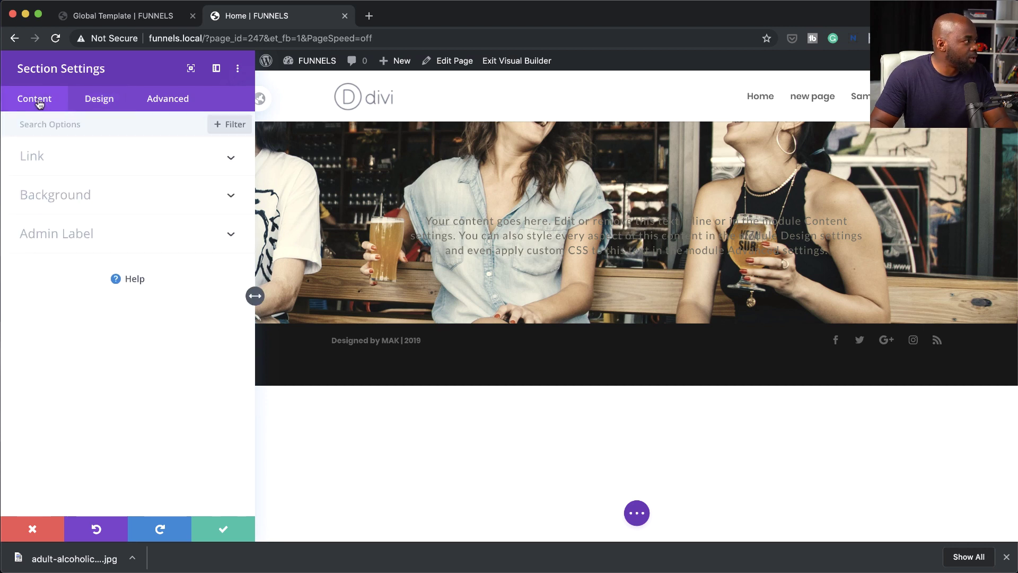
pyautogui.click(73, 196)
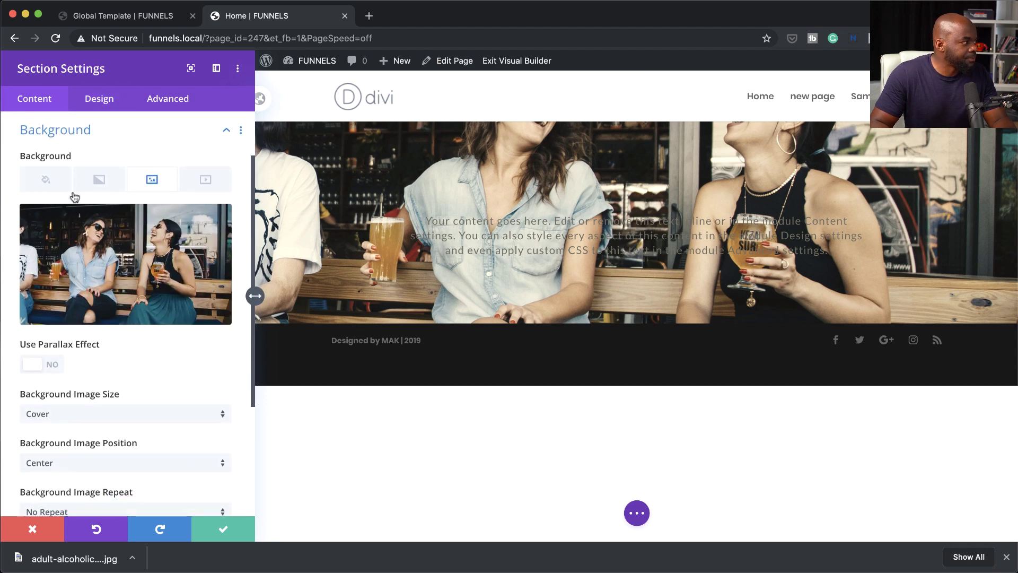
pyautogui.click(45, 184)
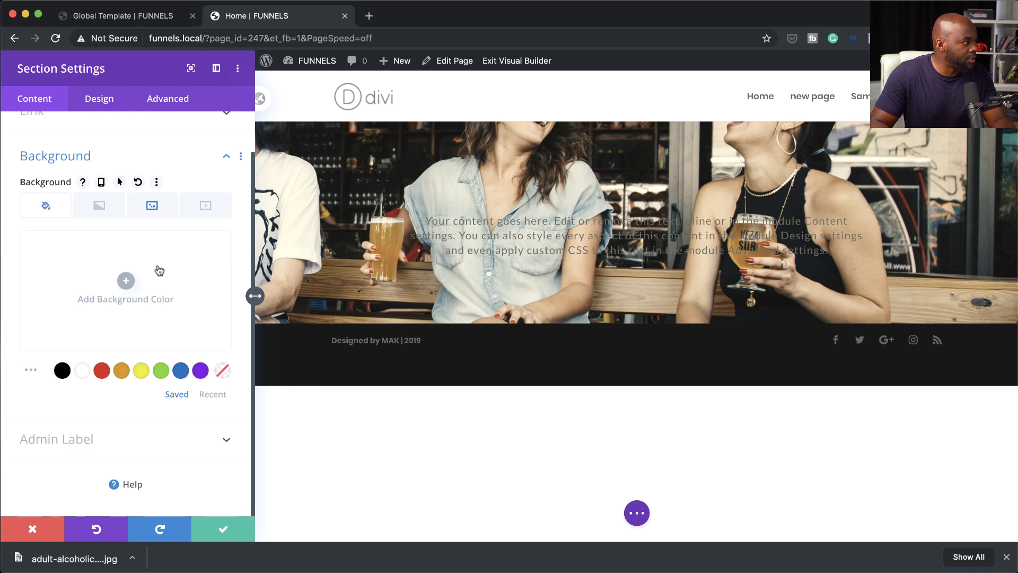
pyautogui.click(62, 370)
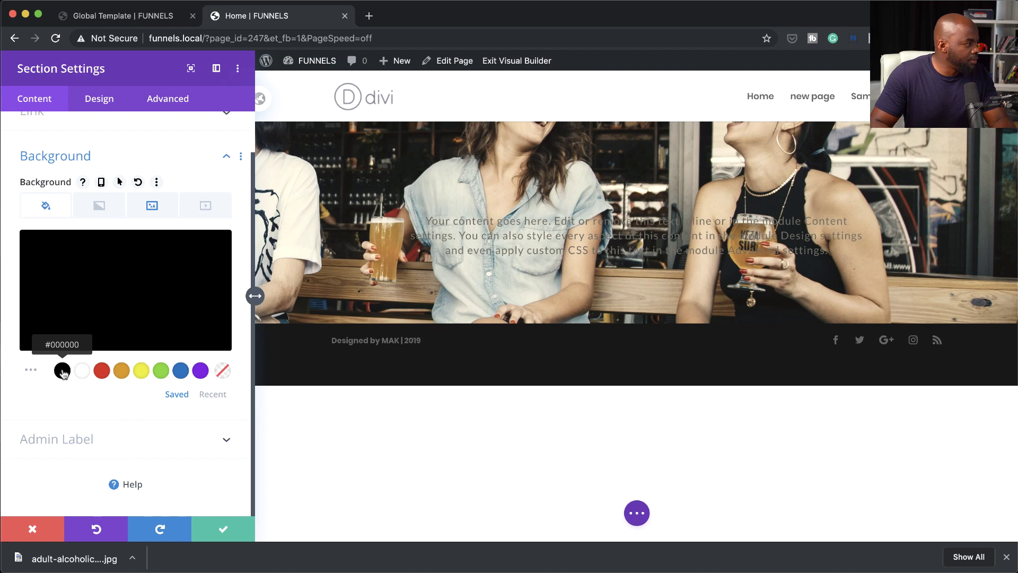
# - Set the section's background image blend mode to Multiply
pyautogui.click(161, 210)
pyautogui.scroll(-5, 134, 400)
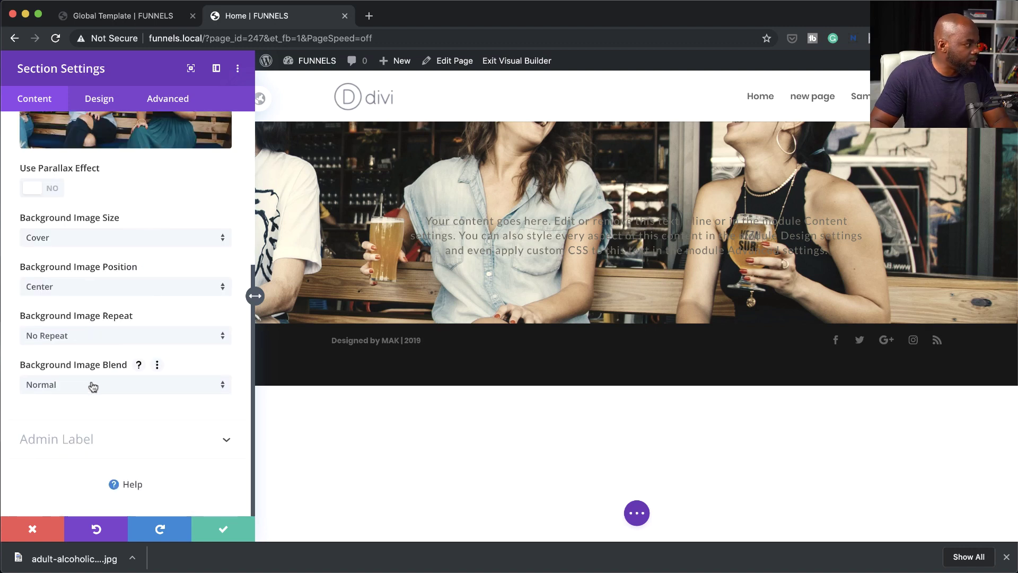
pyautogui.click(93, 385)
pyautogui.click(110, 161)
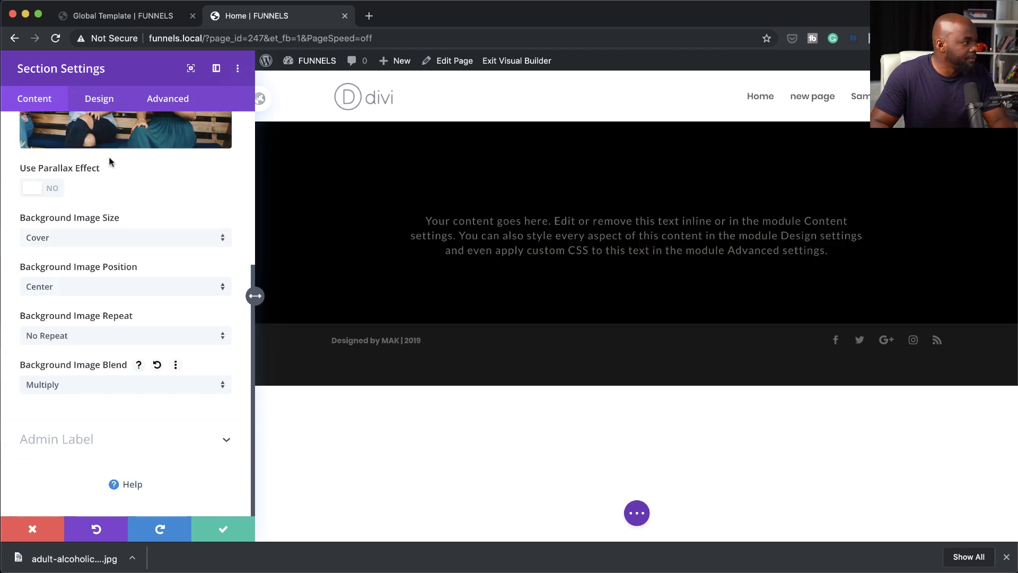
# - Lower the black background colour's opacity to about 0.87 and save the section settings
pyautogui.scroll(7, 124, 266)
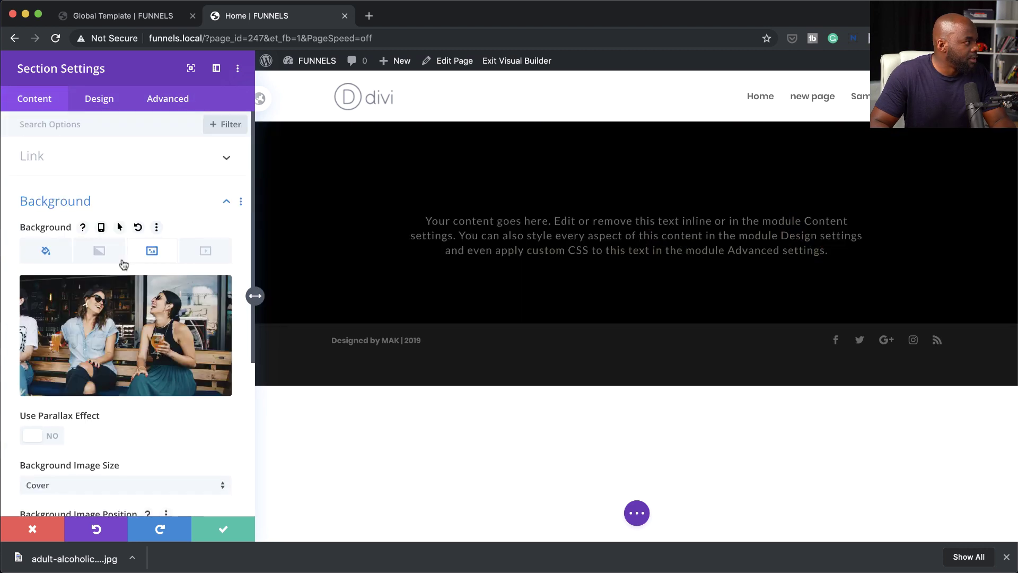
pyautogui.click(47, 253)
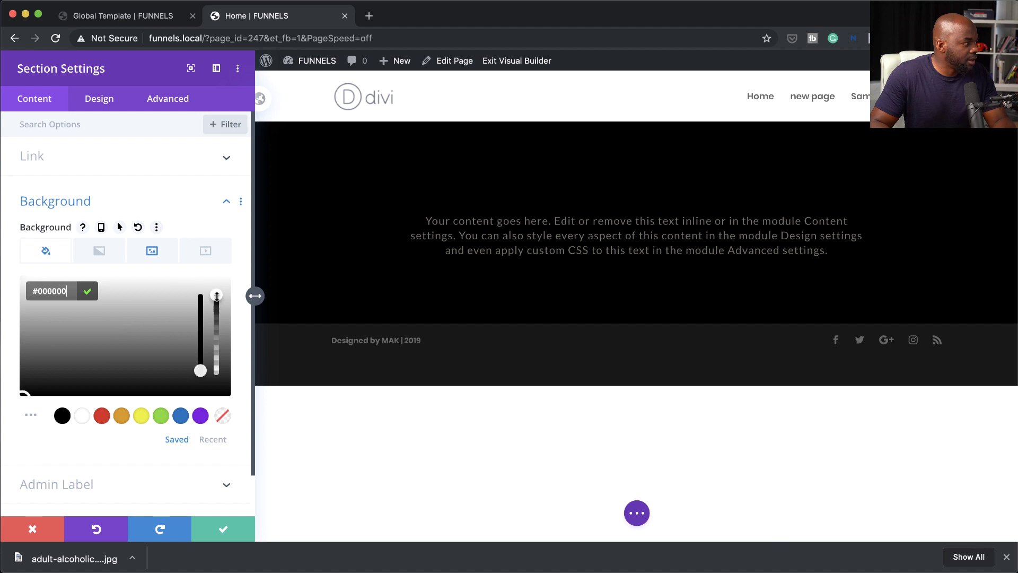
pyautogui.moveTo(217, 295); pyautogui.dragTo(220, 317)
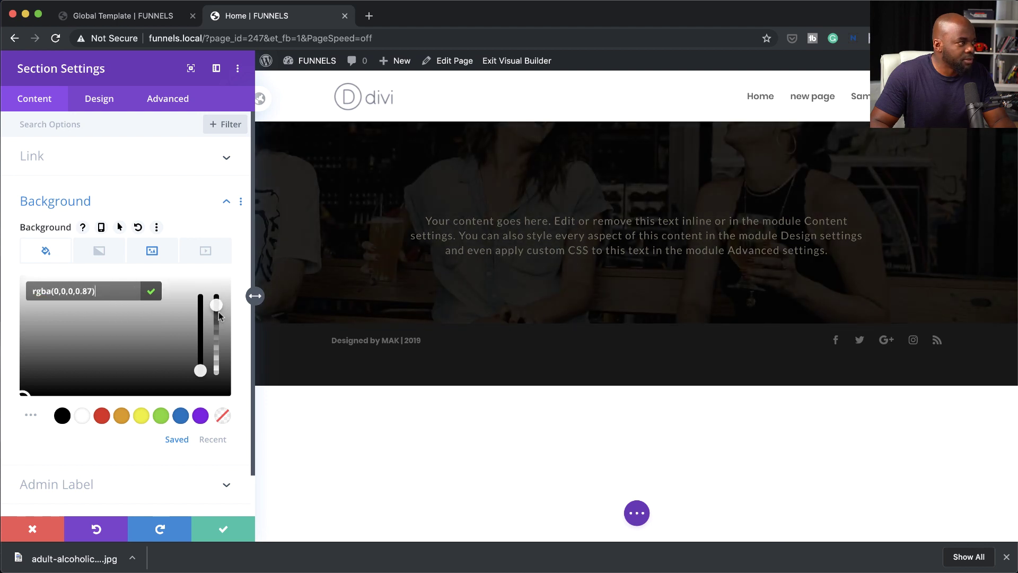
pyautogui.click(223, 532)
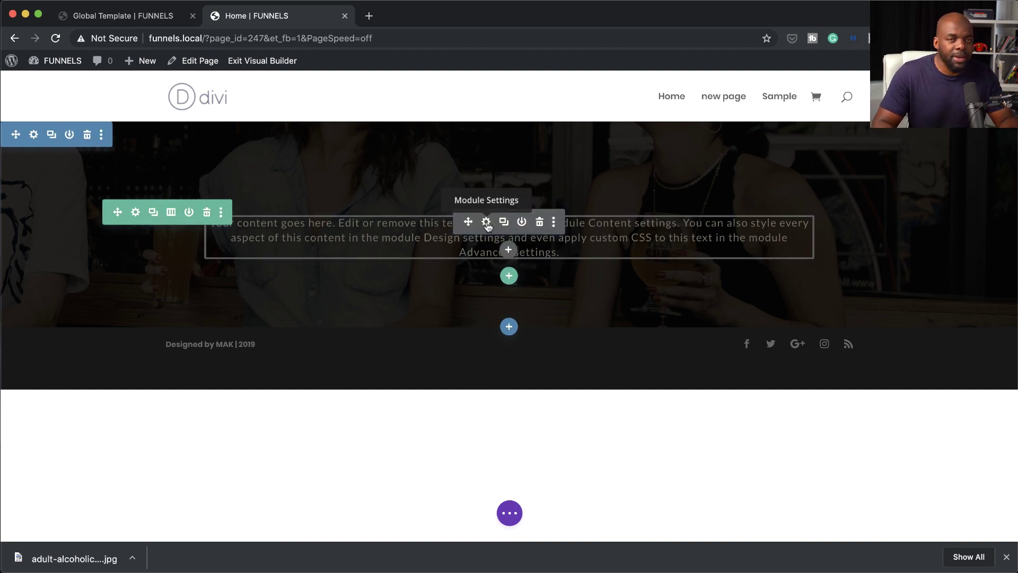
# - Insert a new Text module directly below the existing body text in the section
pyautogui.click(511, 253)
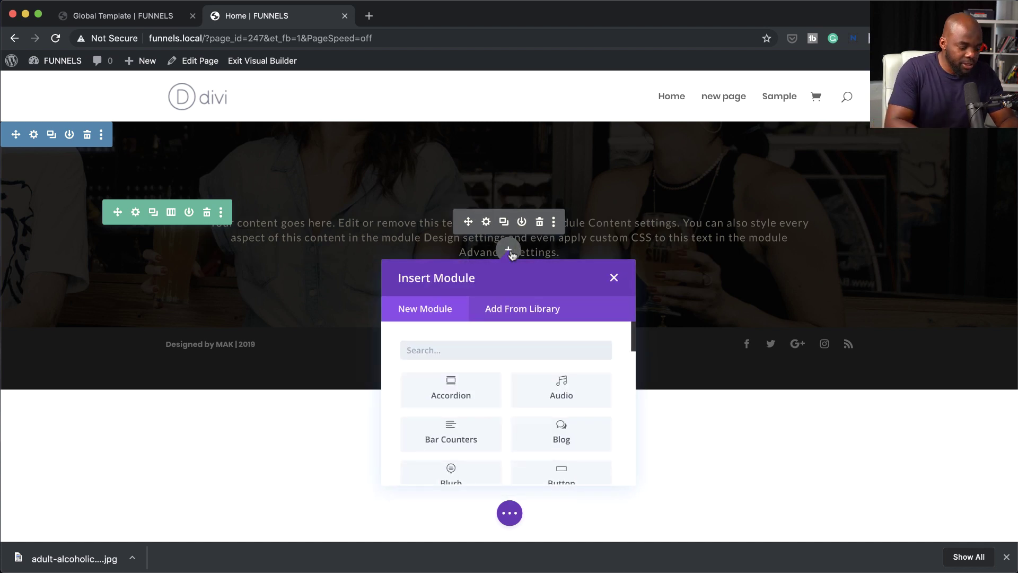
pyautogui.write('tex')
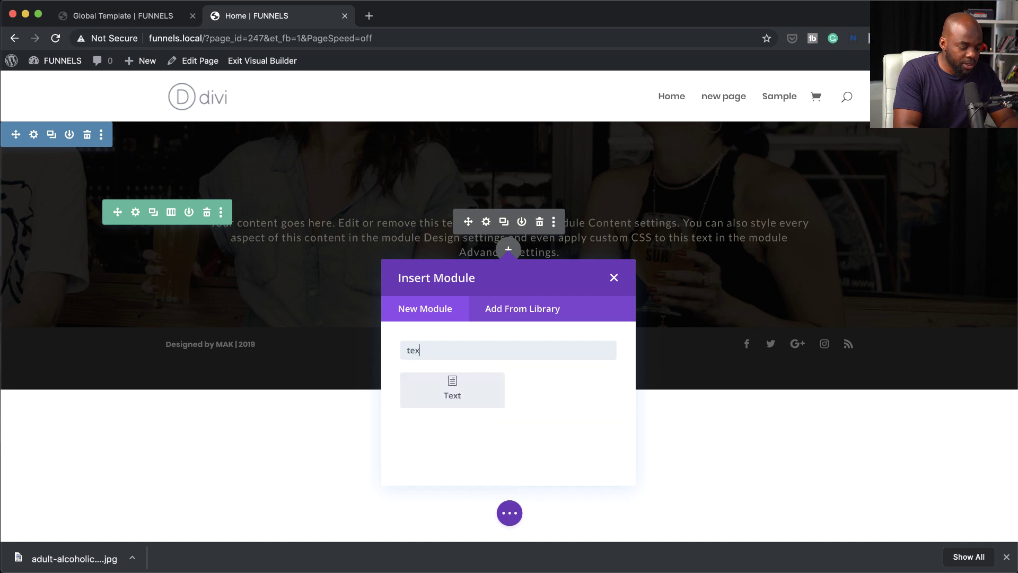
pyautogui.write('t')
pyautogui.click(452, 386)
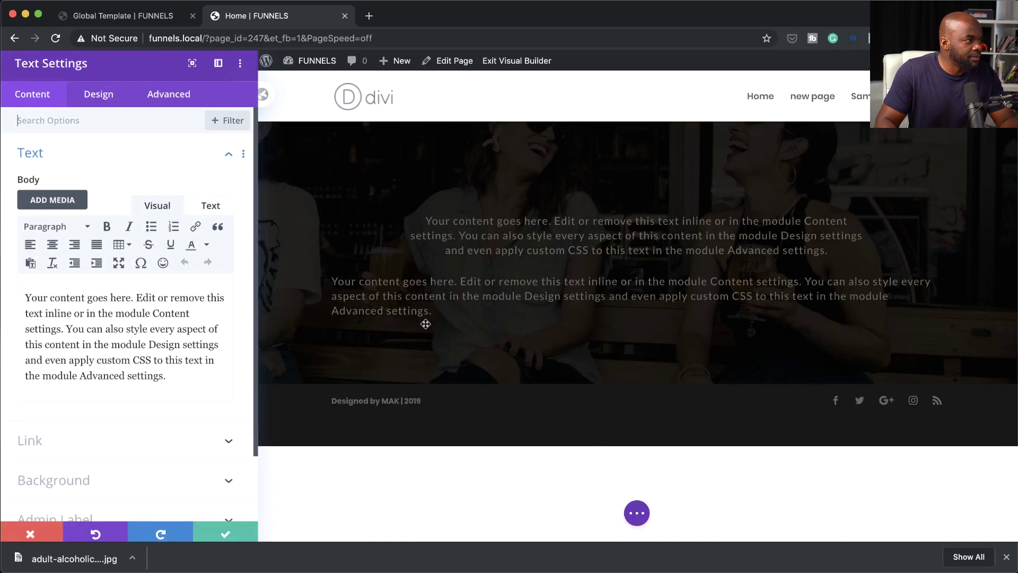
# - Replace the new module's placeholder text with "Heading 2" and format it in the Heading 2 style
pyautogui.write('Headi')
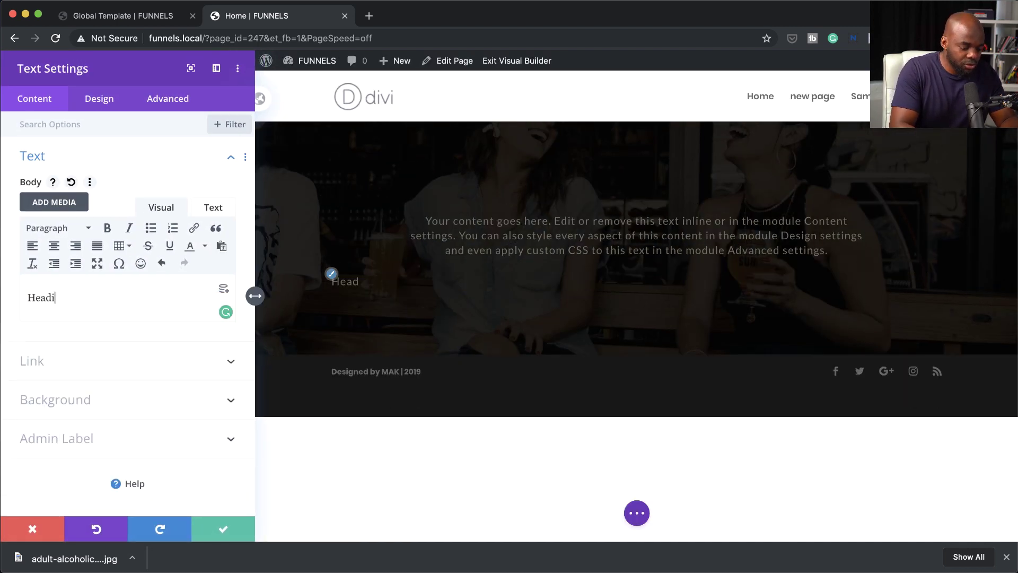
pyautogui.write('ng 2')
pyautogui.moveTo(79, 297); pyautogui.dragTo(5, 295)
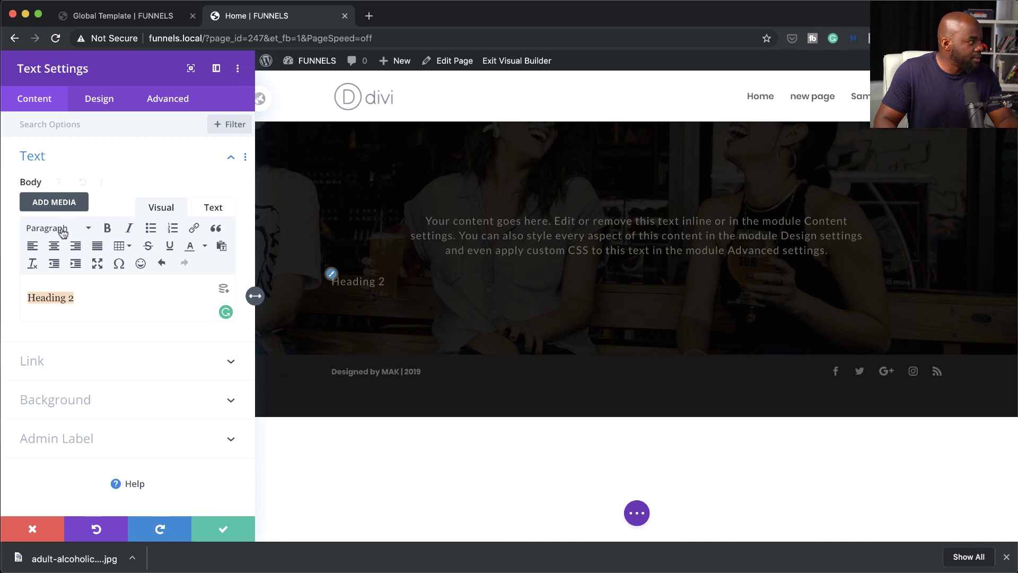
pyautogui.hotkey('ctrl', 'alt', '2')
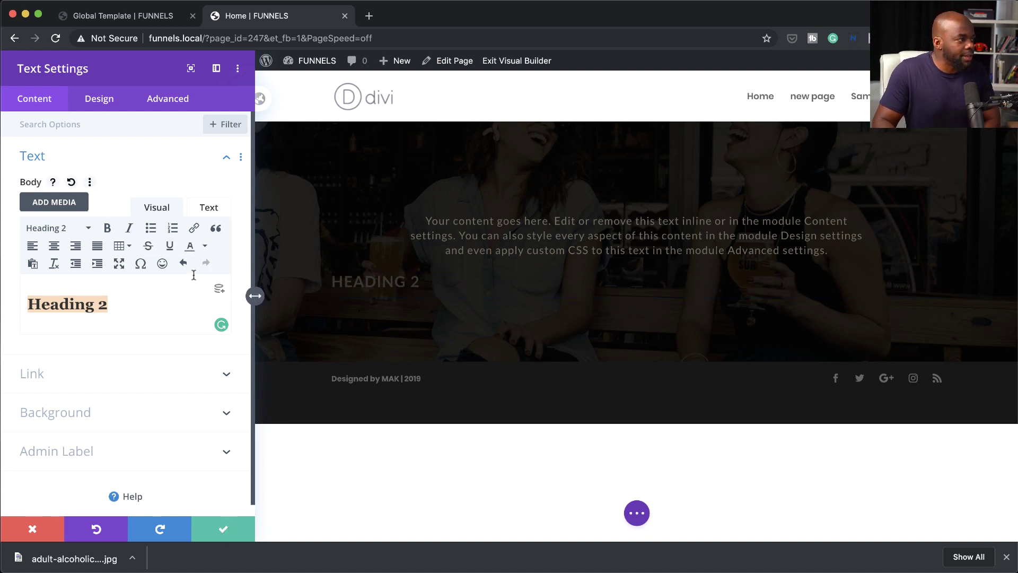
# - Make the module's H2 text white and centred, save it, and move the module above the body text
pyautogui.click(106, 100)
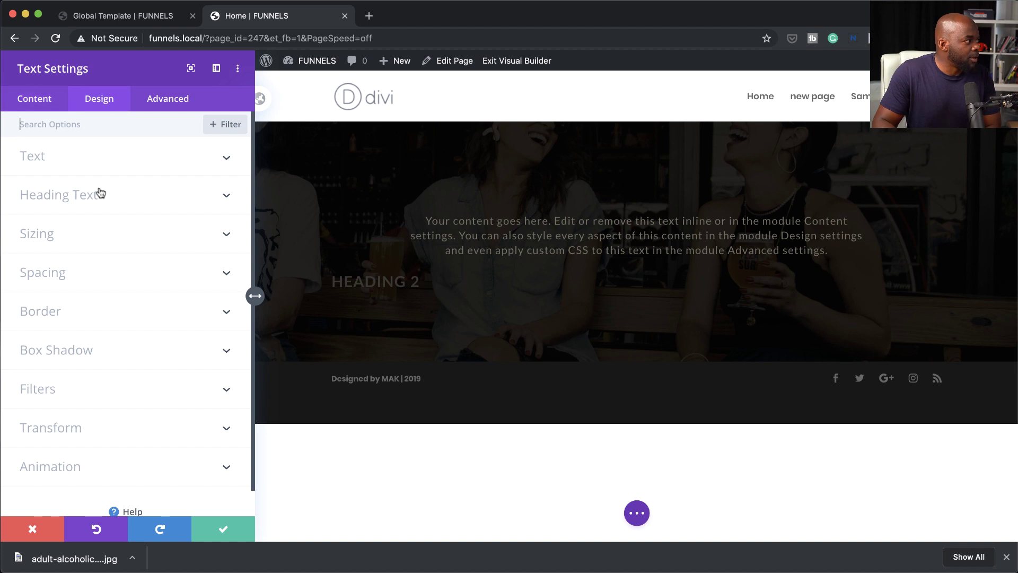
pyautogui.click(69, 193)
pyautogui.click(72, 164)
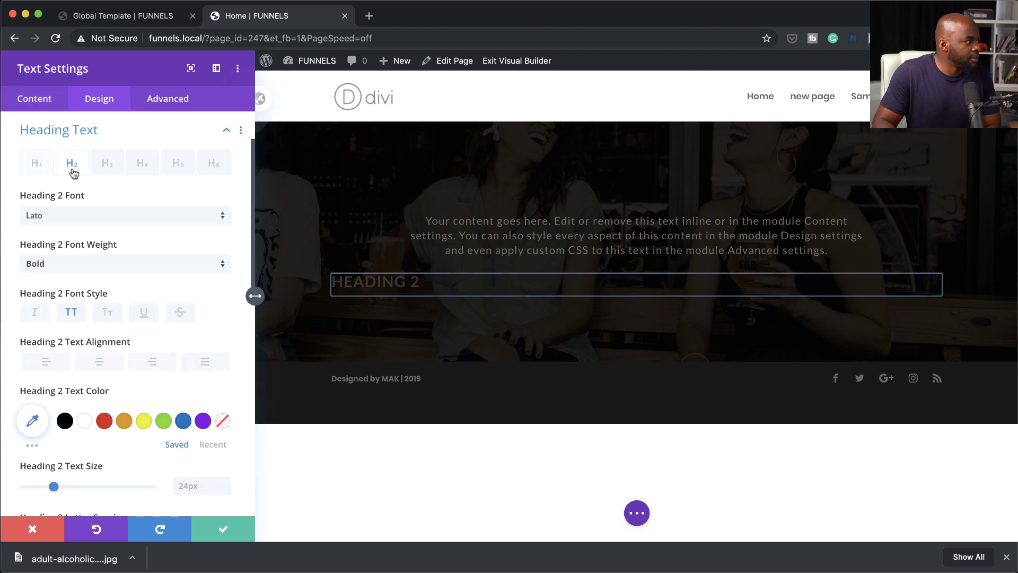
pyautogui.click(84, 421)
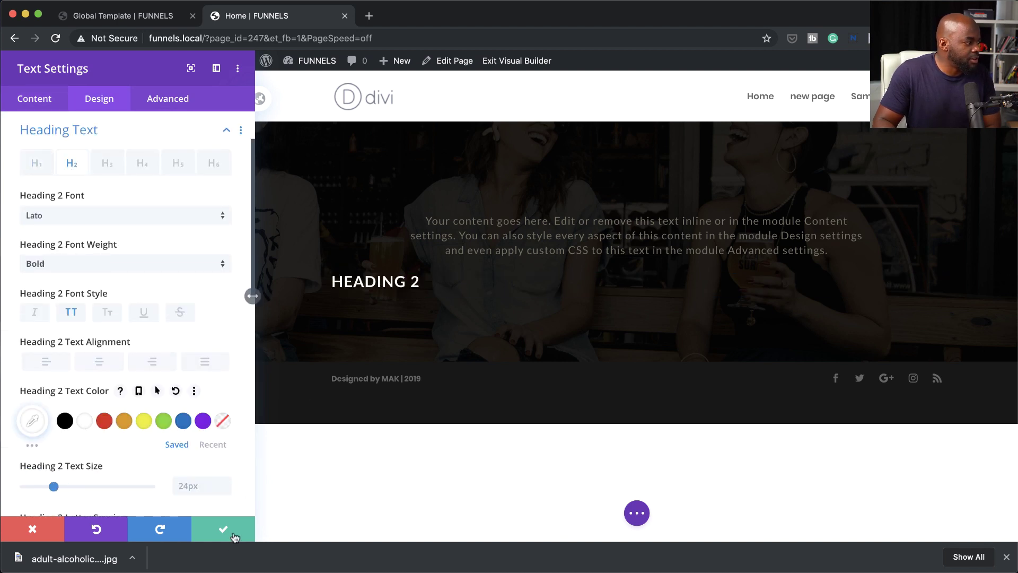
pyautogui.click(100, 362)
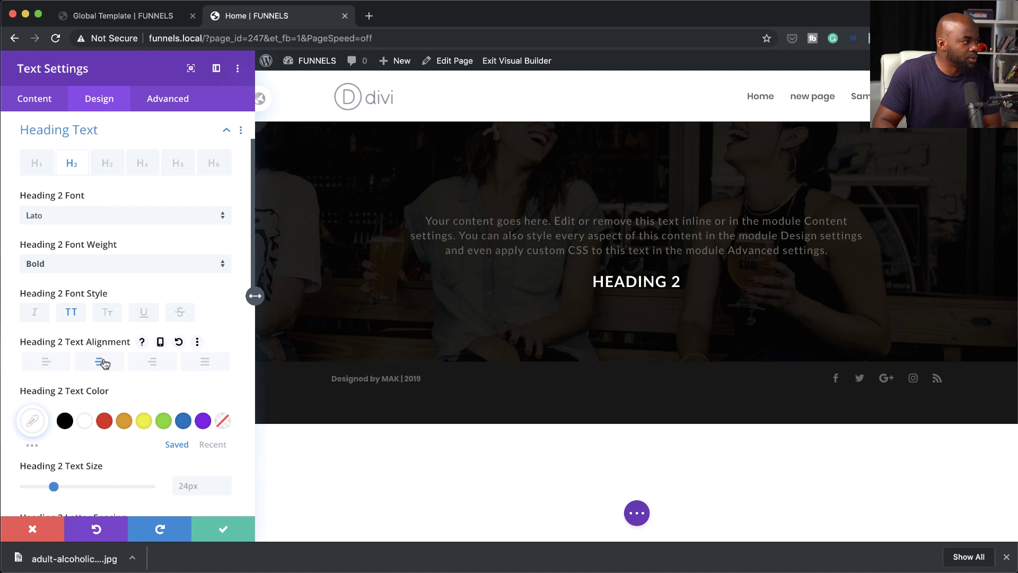
pyautogui.click(220, 522)
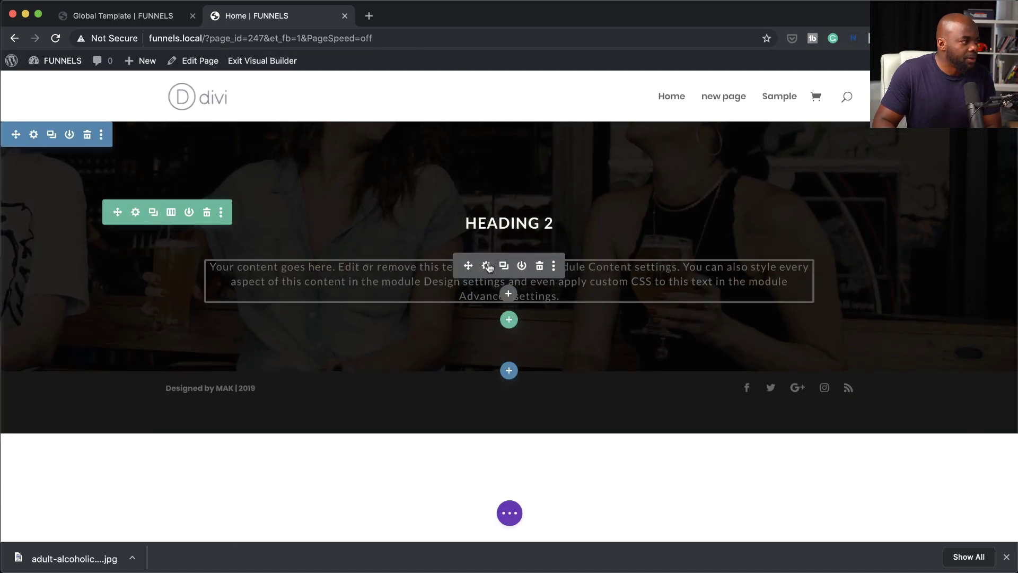
# - Set the body Text module's text colour to white and save its settings
pyautogui.click(487, 264)
pyautogui.click(99, 99)
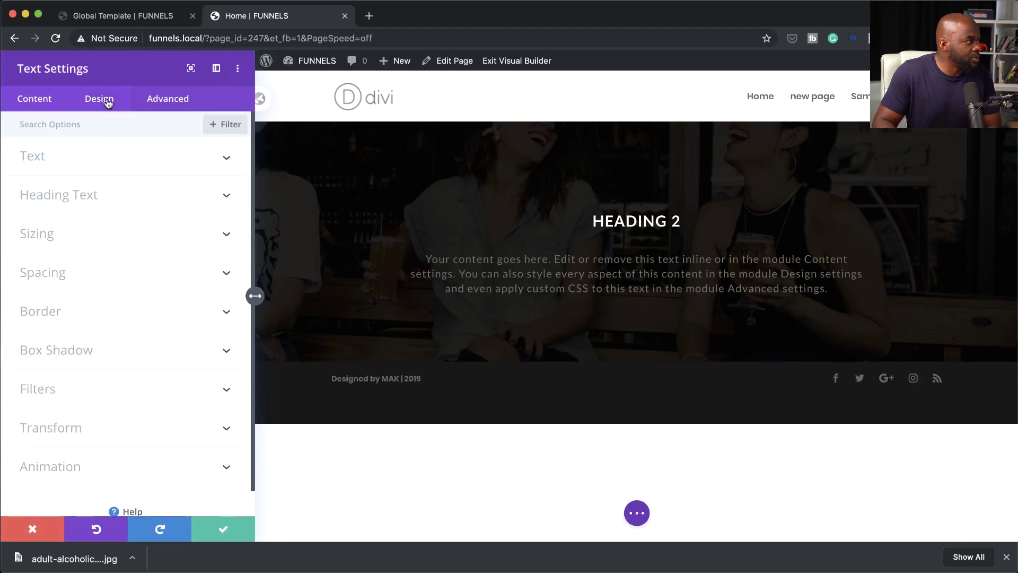
pyautogui.click(73, 160)
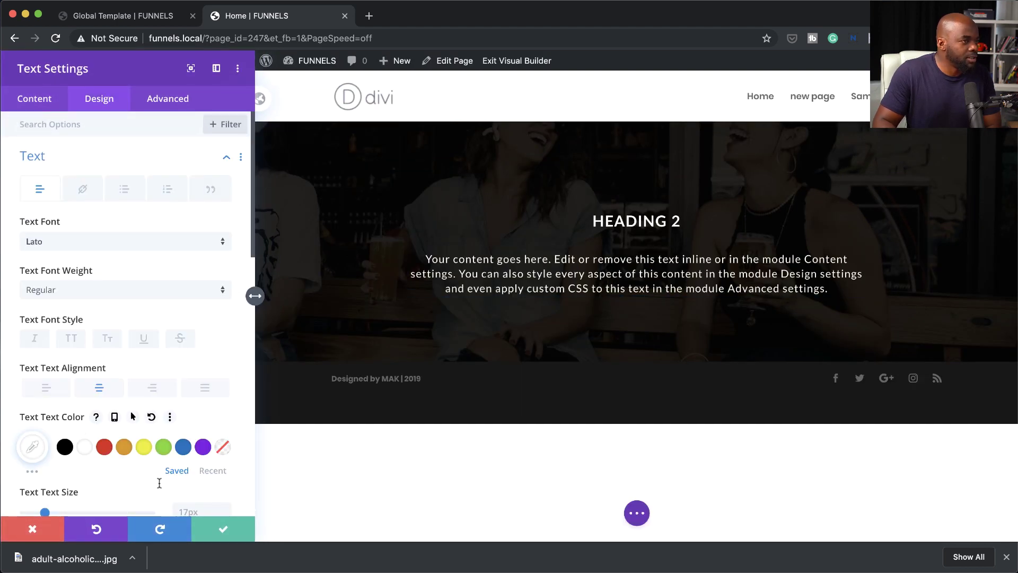
pyautogui.click(223, 528)
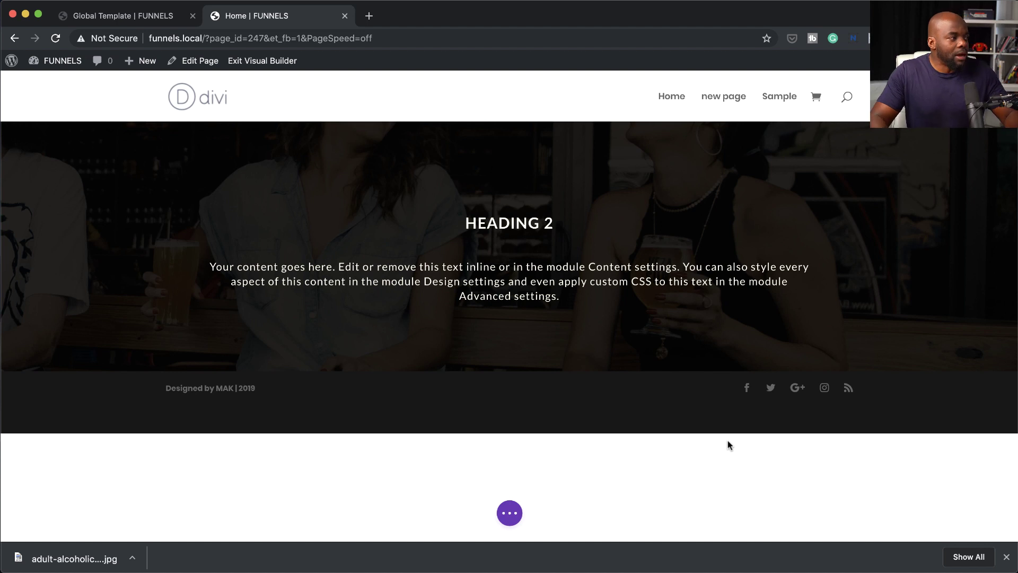
# - Check the modules on the Global Template page and add a section with a three-equal-column row below the Home page's beer photo section
pyautogui.moveTo(509, 371)
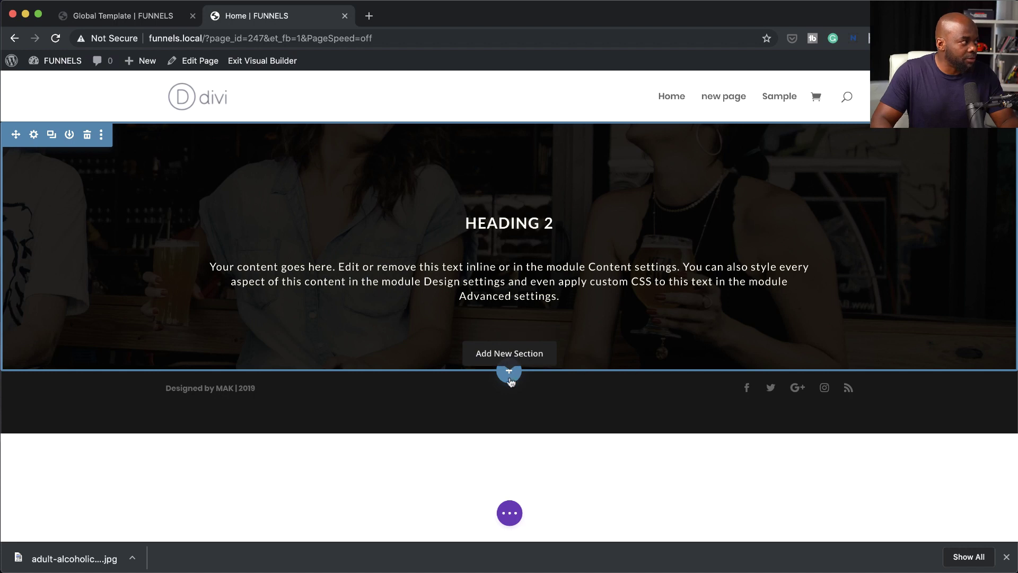
pyautogui.click(154, 16)
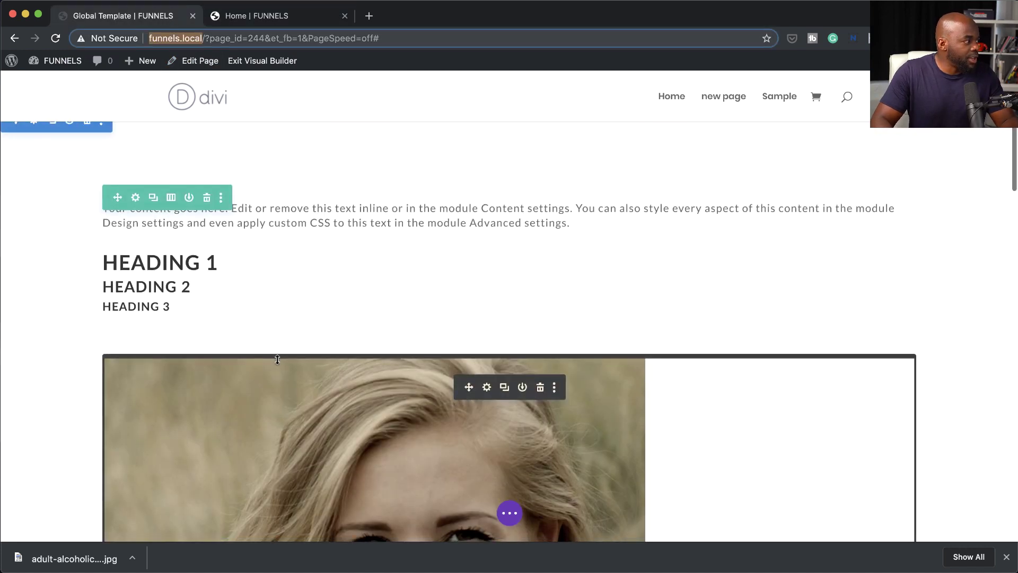
pyautogui.scroll(-3, 277, 359)
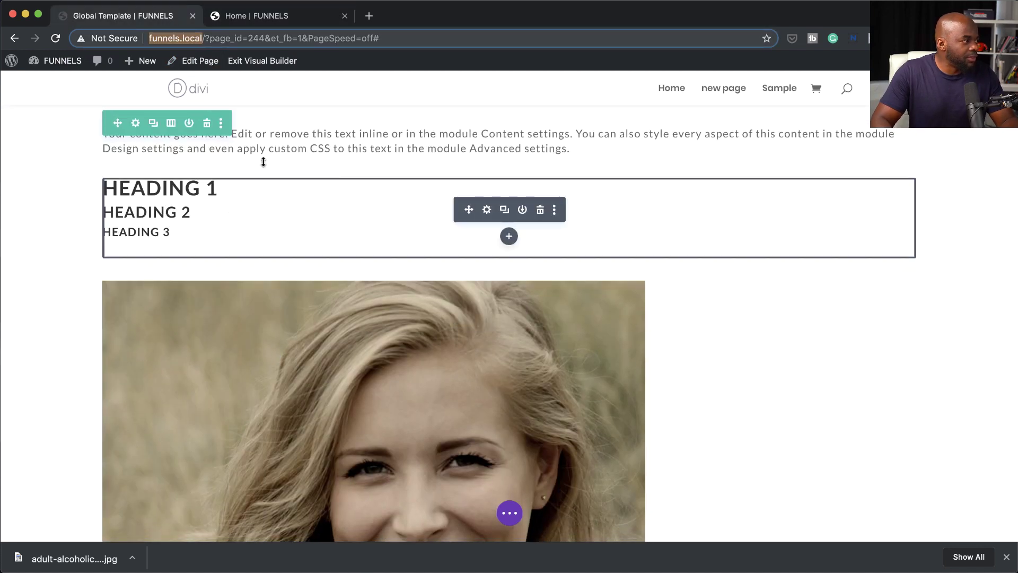
pyautogui.scroll(-15, 405, 432)
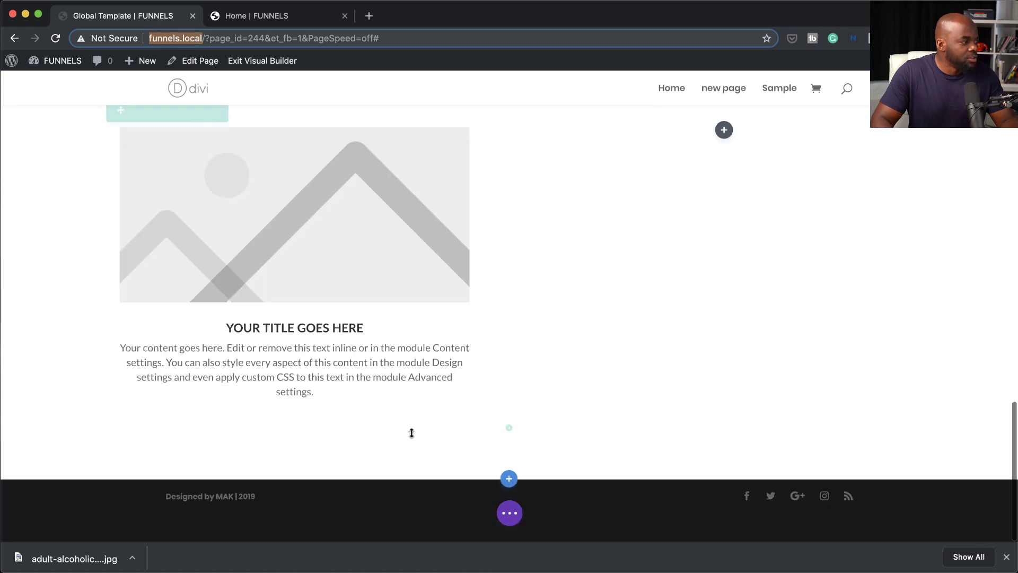
pyautogui.click(289, 16)
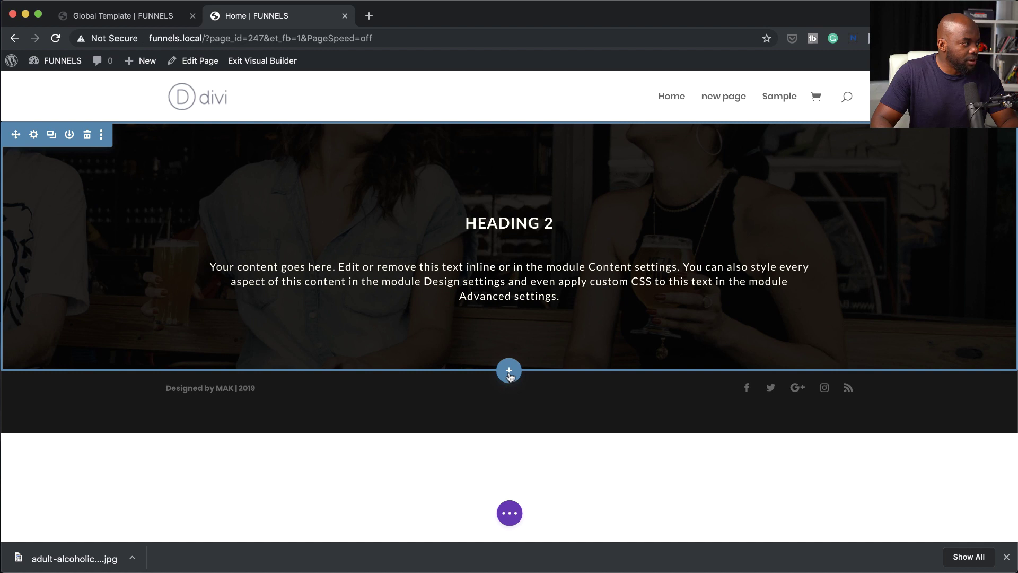
pyautogui.click(509, 373)
pyautogui.click(430, 332)
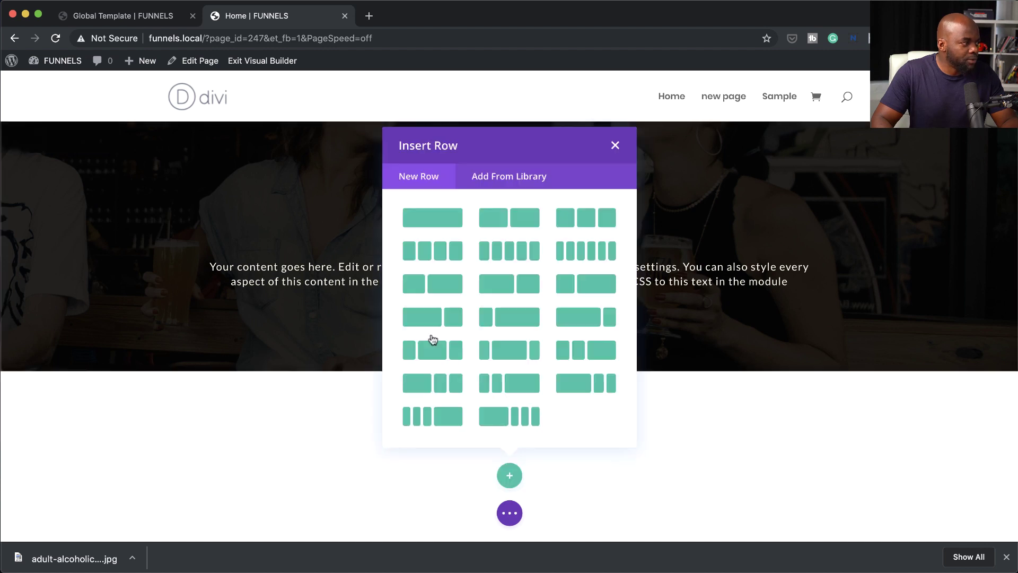
pyautogui.click(562, 217)
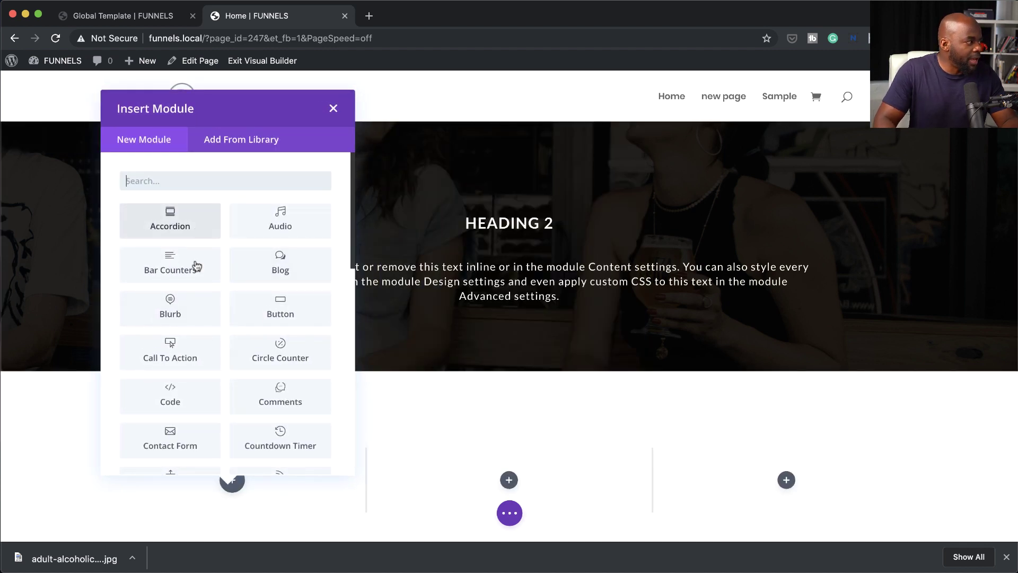
# - Insert a Blurb module in the row's first column and compare it with the Blurb on the Global Template page
pyautogui.click(175, 313)
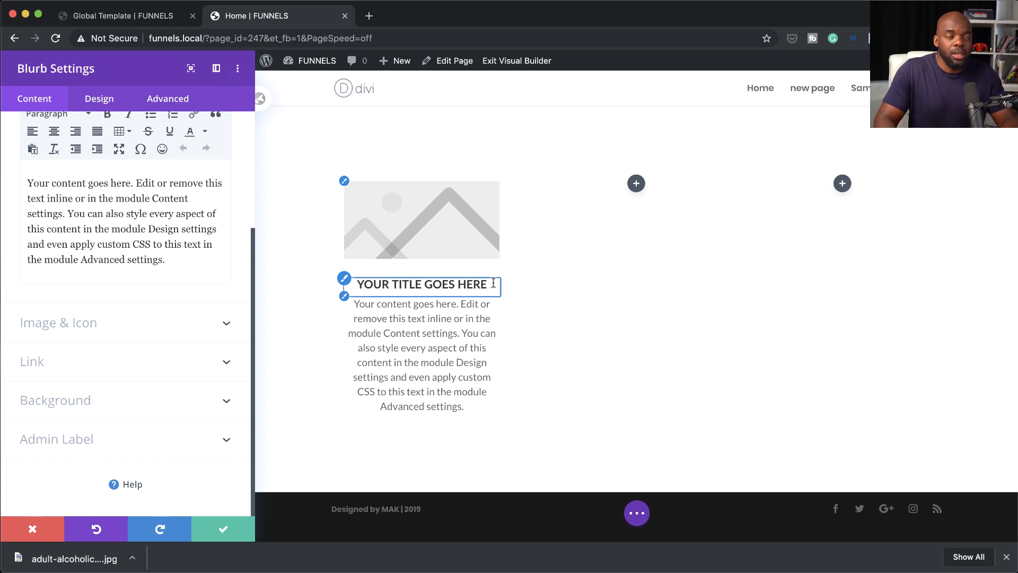
pyautogui.click(171, 17)
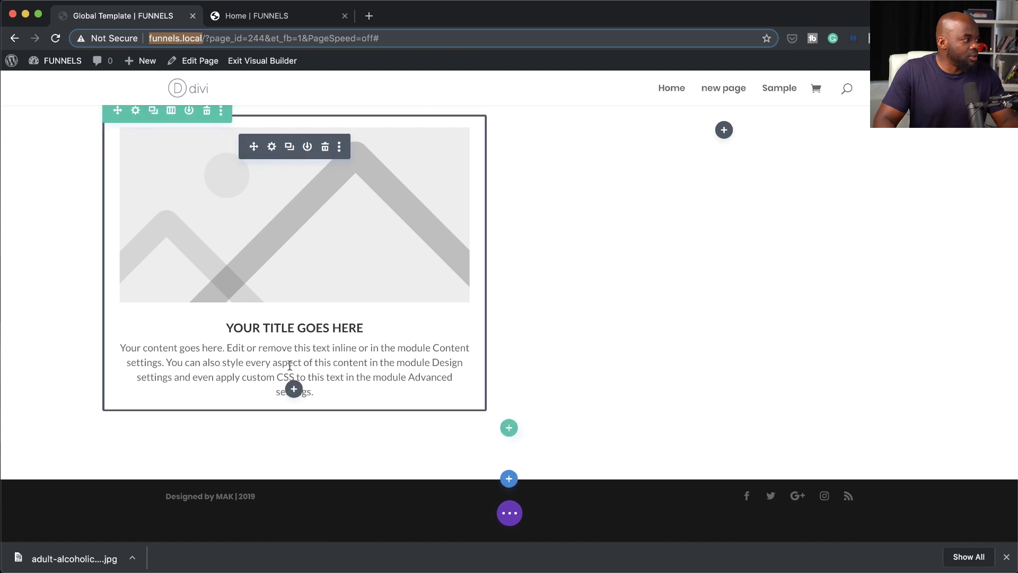
pyautogui.click(296, 16)
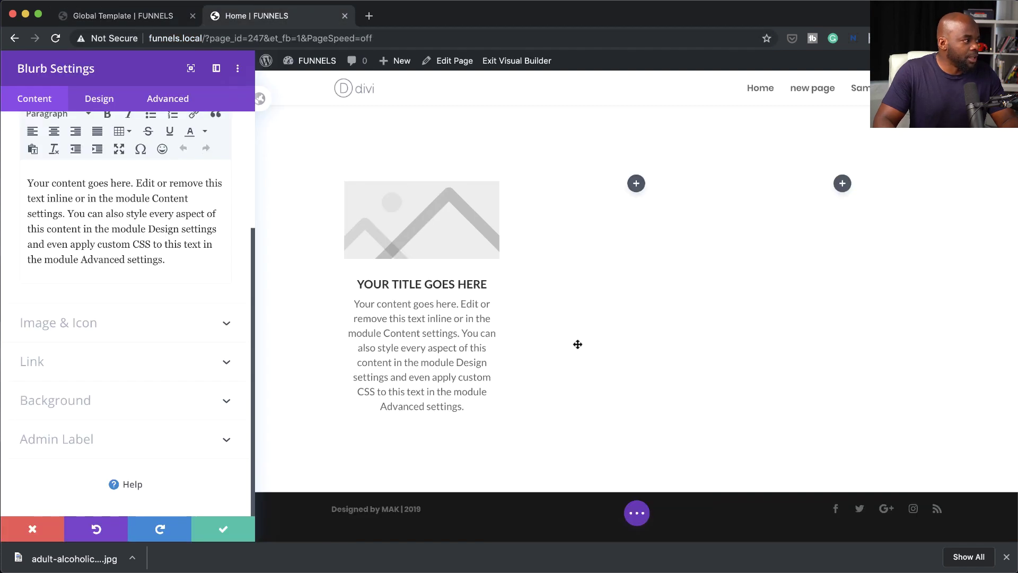
# - Replace the first-column Blurb's placeholder image with the closed padlock icon
pyautogui.click(88, 324)
pyautogui.click(51, 176)
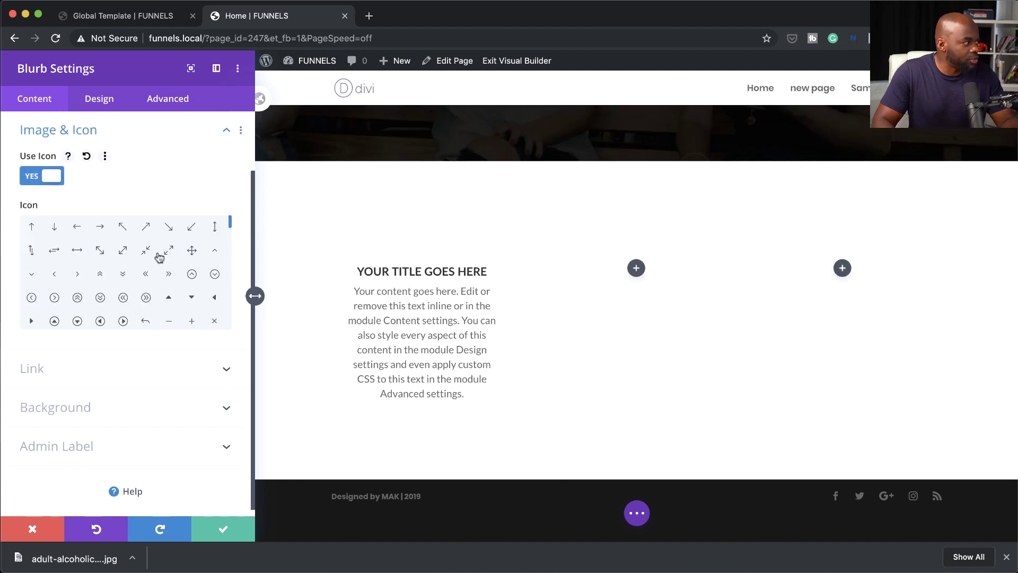
pyautogui.scroll(-5, 130, 311)
pyautogui.click(100, 288)
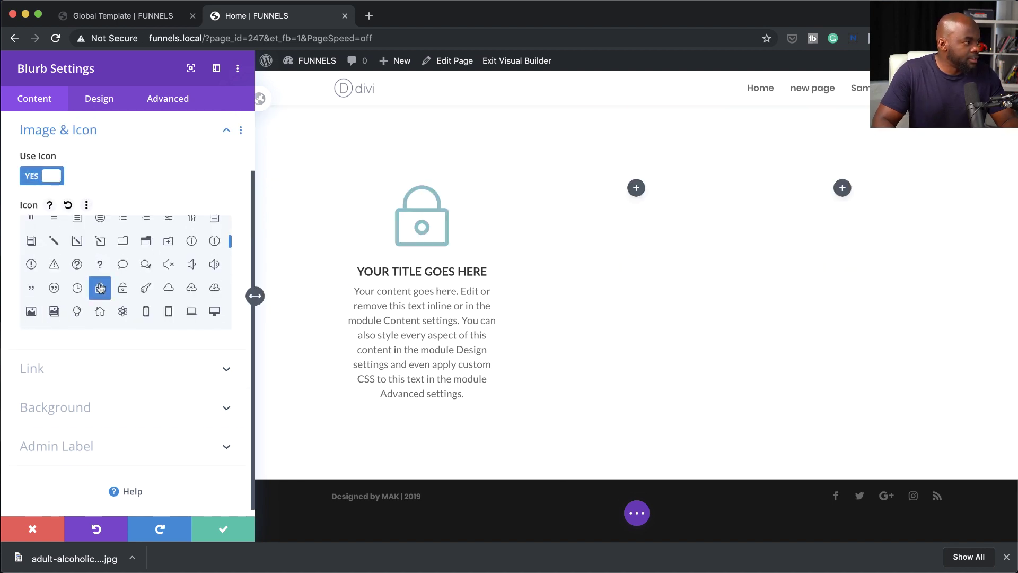
# - Colour the Blurb's padlock icon orange (#e09900), set its icon font size to 44px, and save the module settings
pyautogui.click(112, 103)
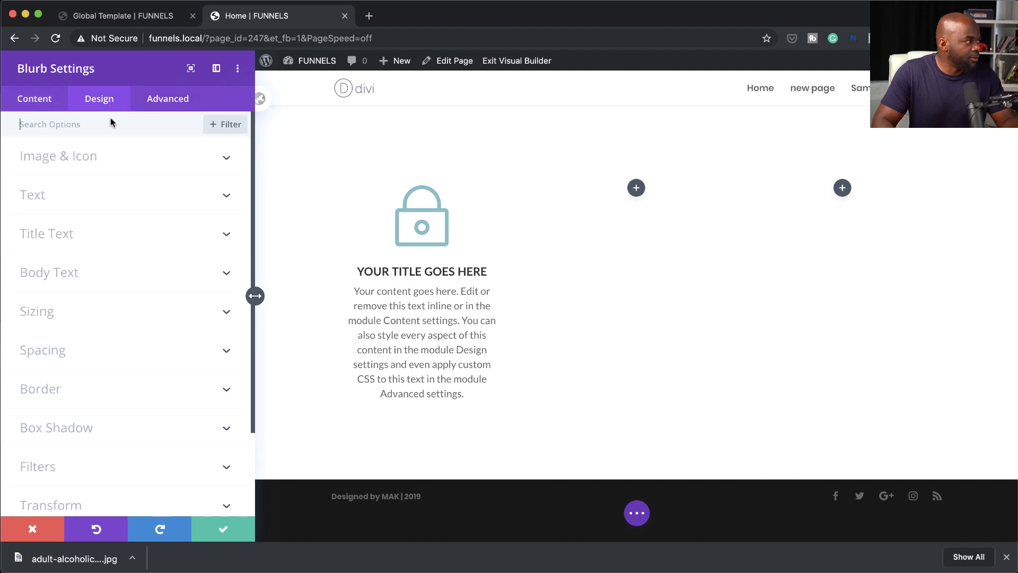
pyautogui.click(104, 157)
pyautogui.click(123, 212)
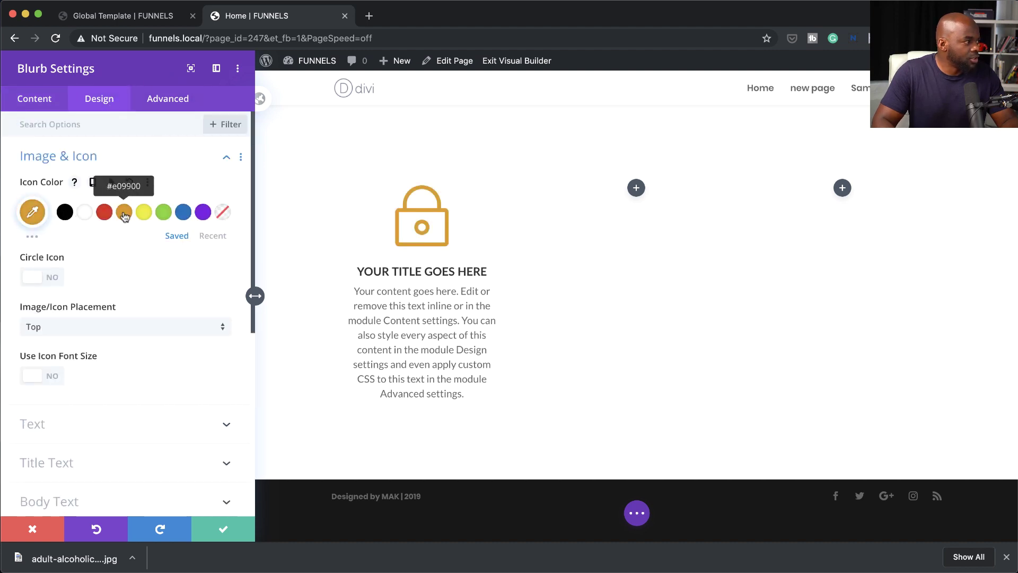
pyautogui.click(42, 375)
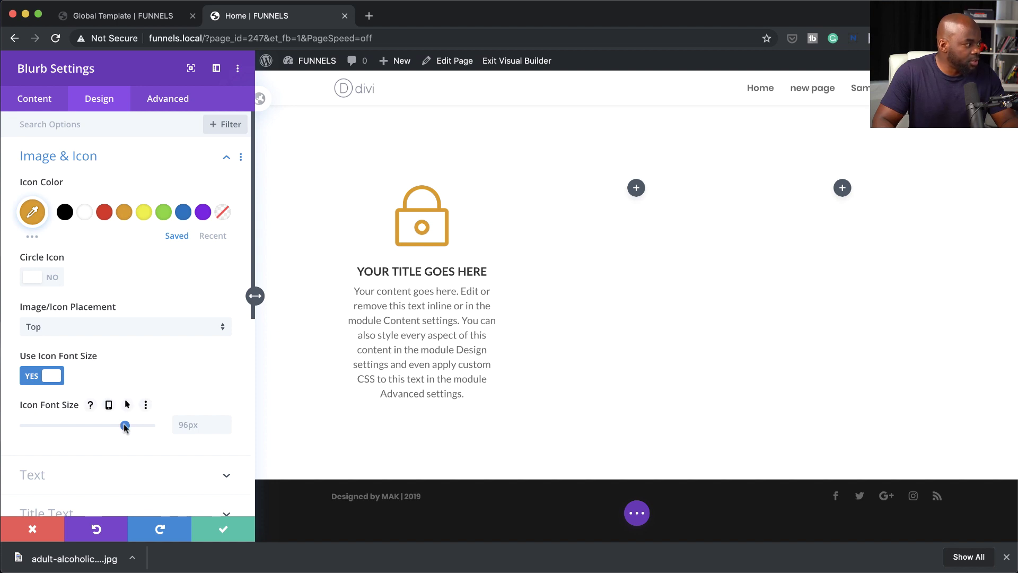
pyautogui.moveTo(125, 427); pyautogui.dragTo(71, 428)
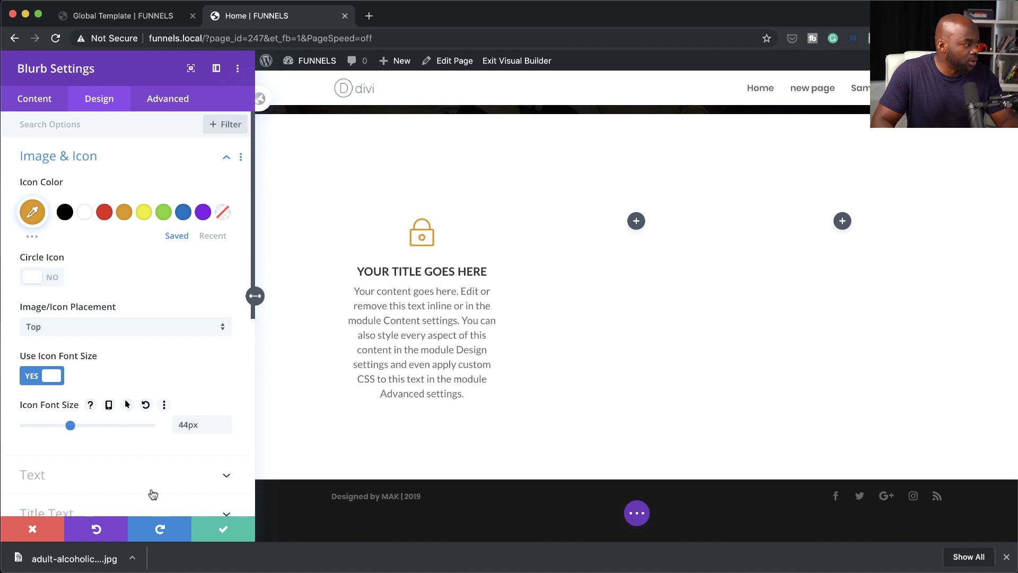
pyautogui.click(224, 531)
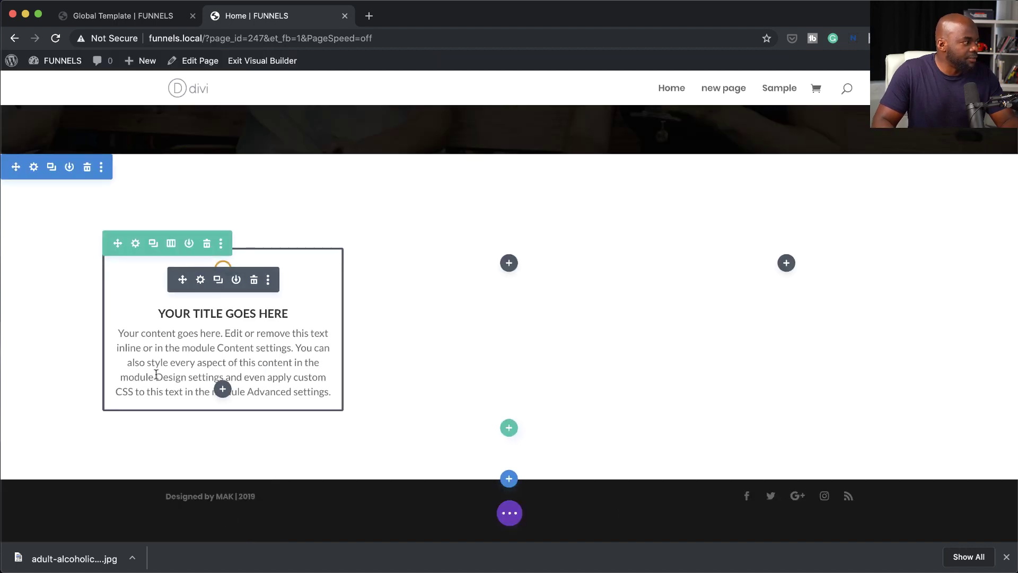
# - Duplicate the Blurb and place the copies in the row's second and third columns
pyautogui.click(218, 280)
pyautogui.scroll(-2, 220, 280)
pyautogui.moveTo(228, 364); pyautogui.dragTo(401, 398)
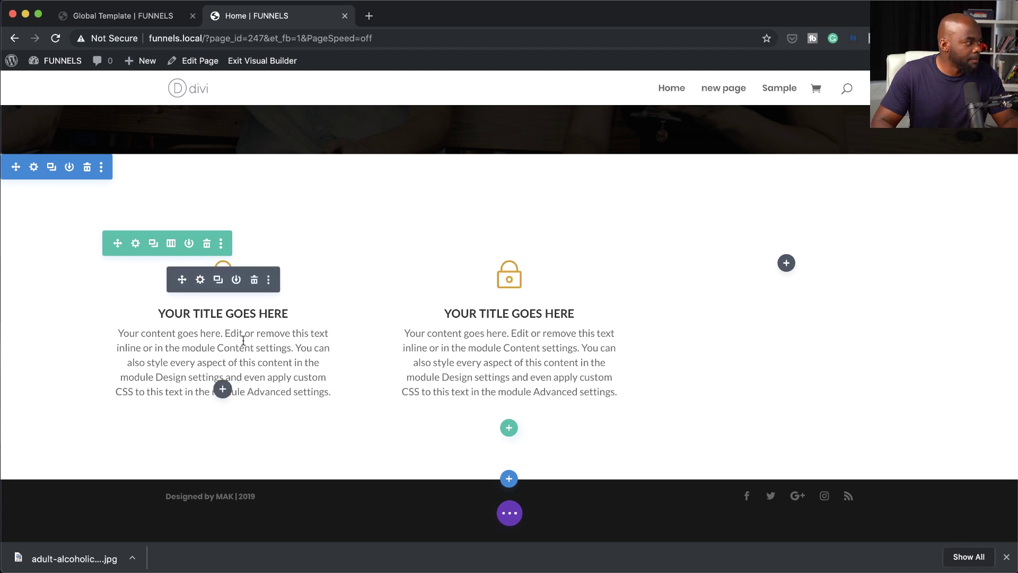
pyautogui.click(504, 279)
pyautogui.scroll(-1, 494, 270)
pyautogui.moveTo(469, 257); pyautogui.dragTo(795, 264)
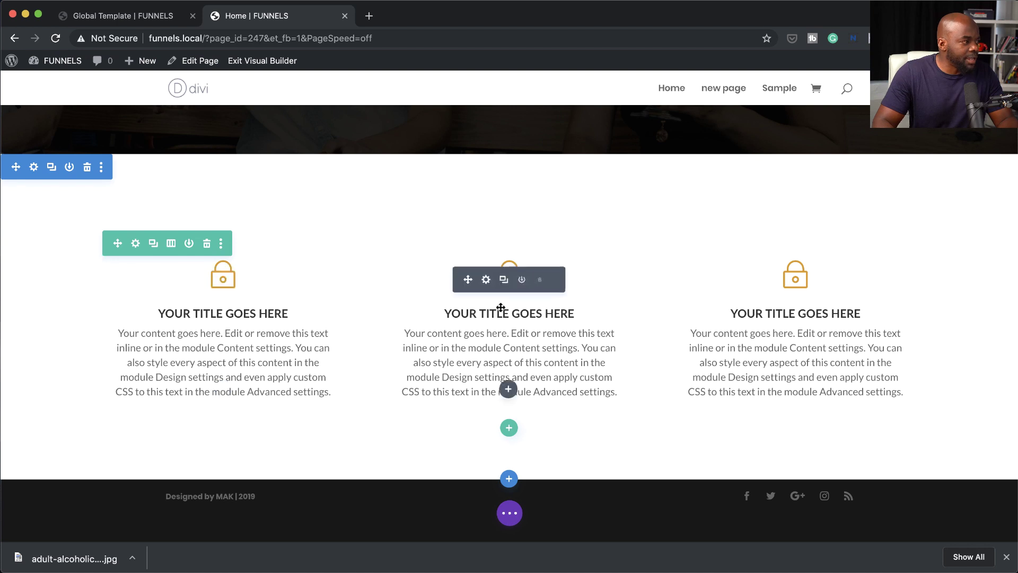
# - Give the middle Blurb a nearly transparent black background, rgba(0,0,0,0.07), and save its settings
pyautogui.click(485, 281)
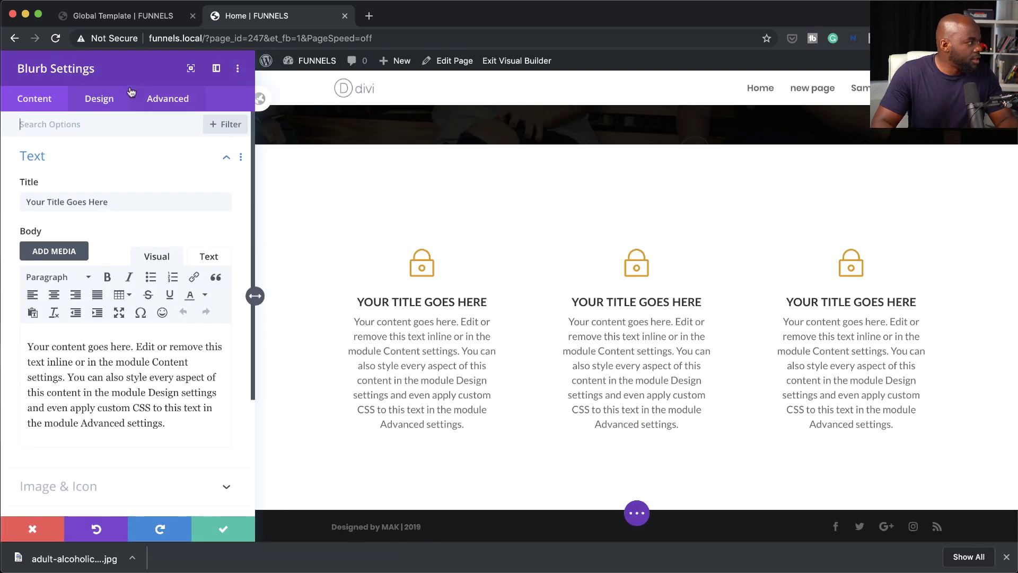
pyautogui.click(112, 105)
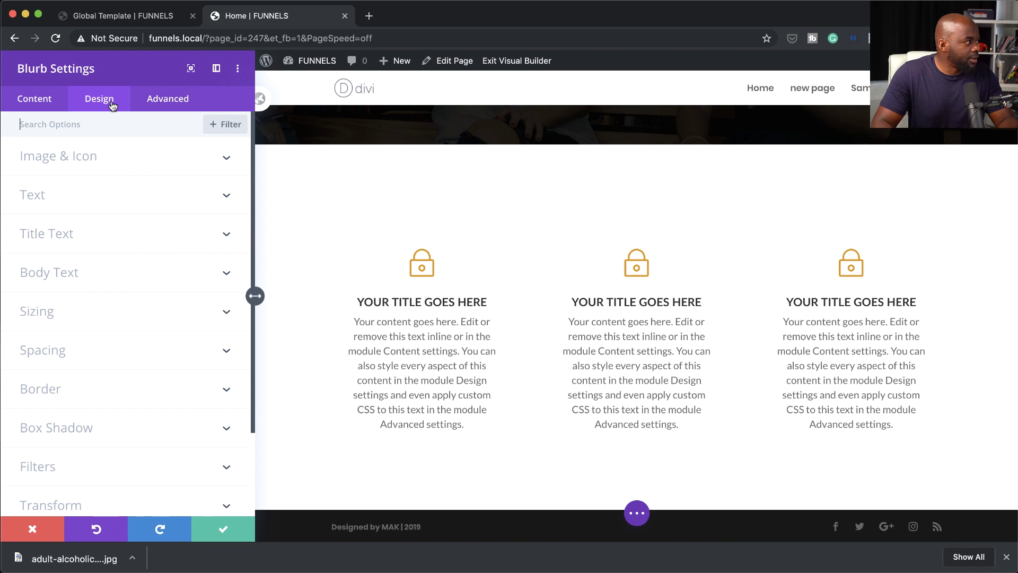
pyautogui.click(38, 103)
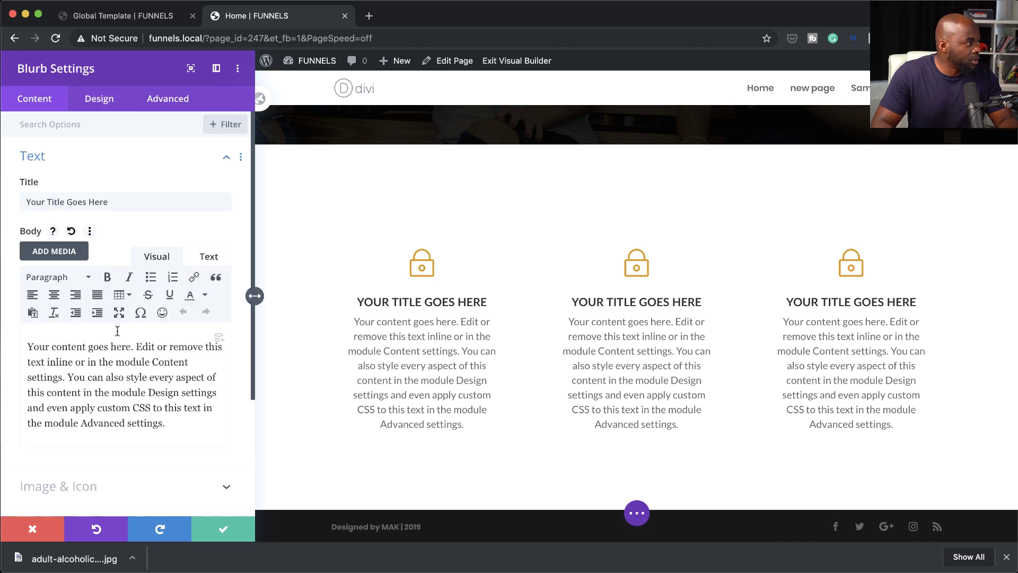
pyautogui.scroll(-5, 86, 371)
pyautogui.click(88, 397)
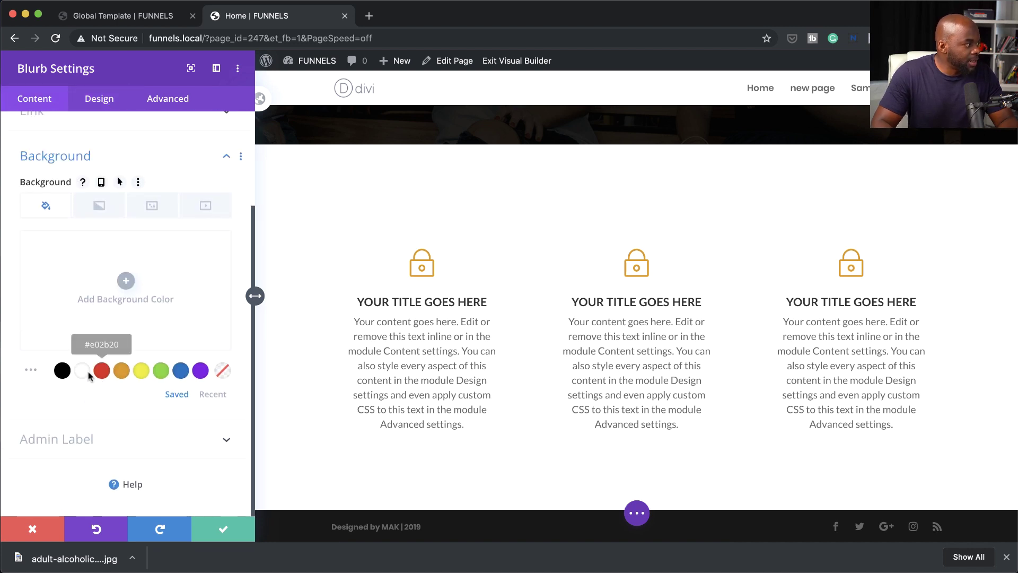
pyautogui.click(62, 370)
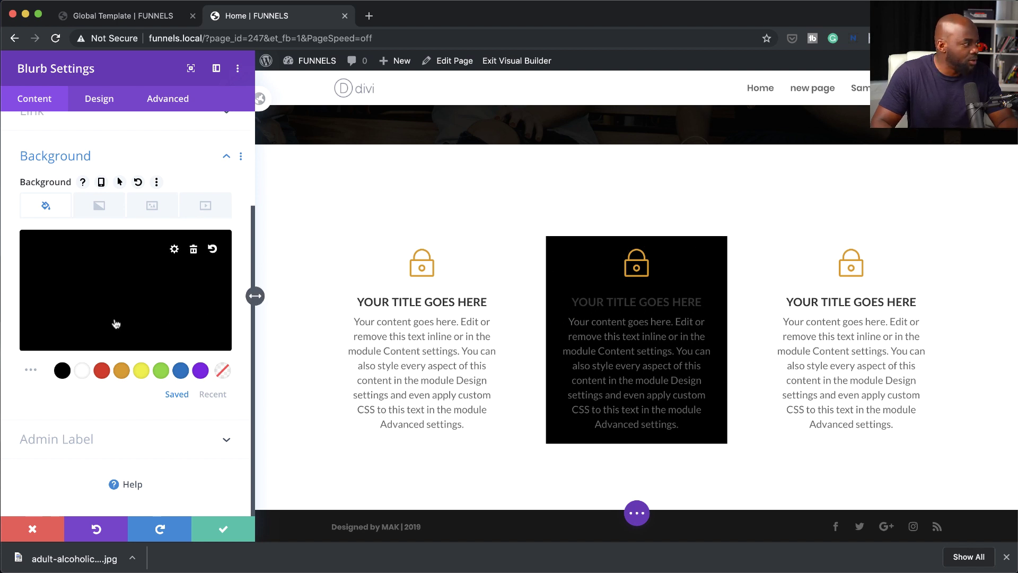
pyautogui.click(135, 292)
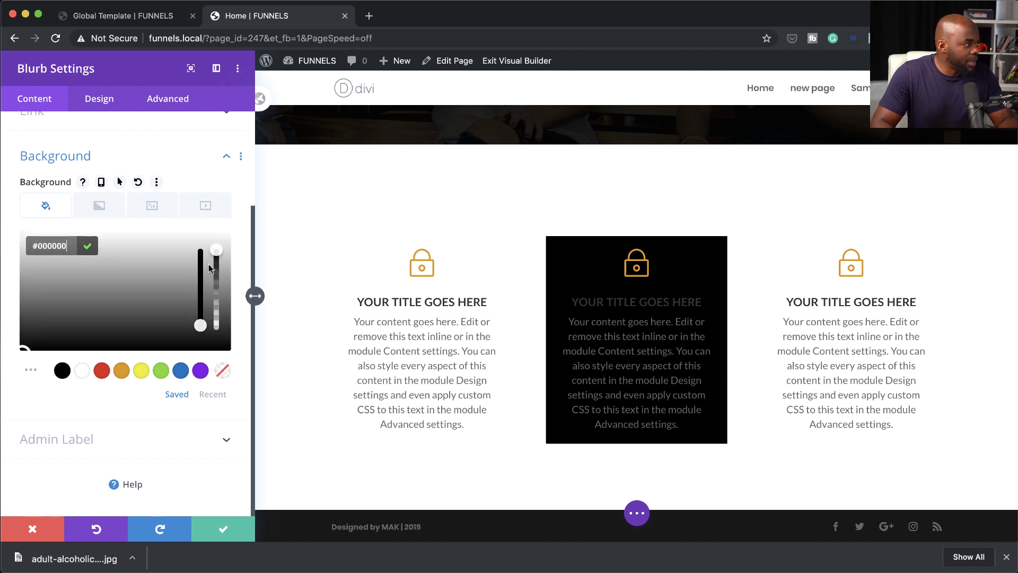
pyautogui.moveTo(216, 251); pyautogui.dragTo(224, 329)
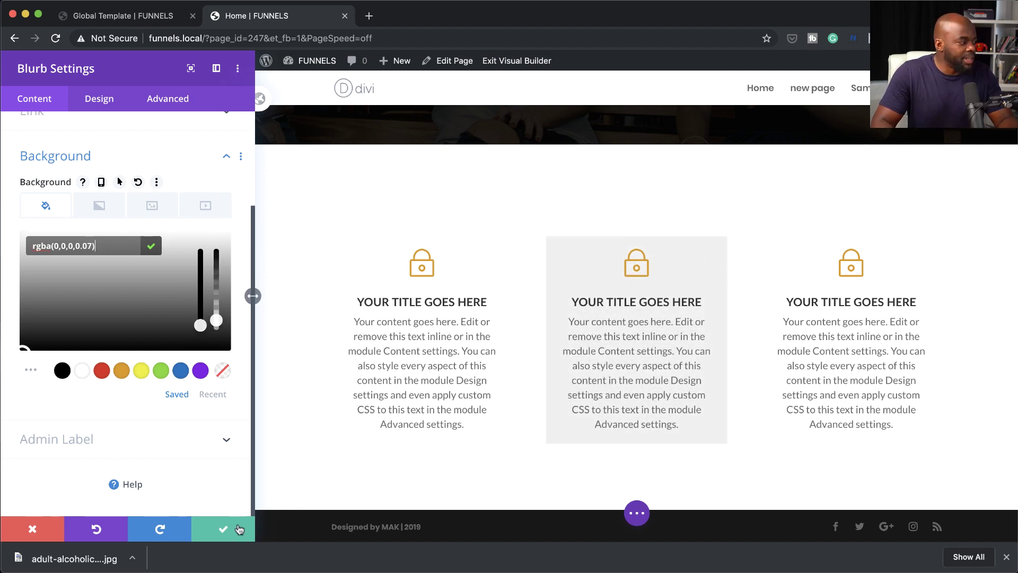
pyautogui.click(219, 533)
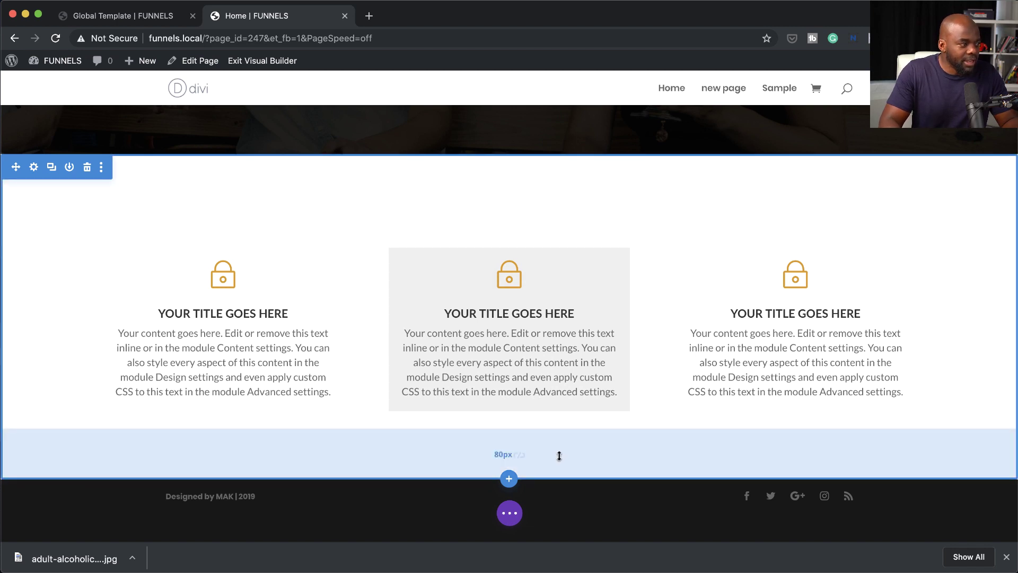
# - On the Global Template page, set the Text module's default text font to Poppins
pyautogui.moveTo(273, 314)
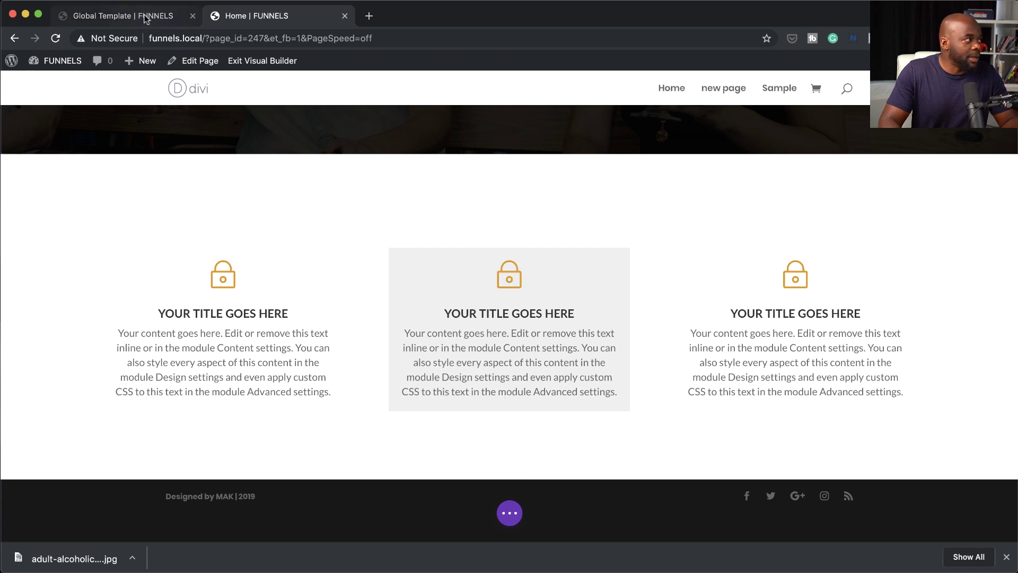
pyautogui.click(123, 16)
pyautogui.scroll(7, 406, 380)
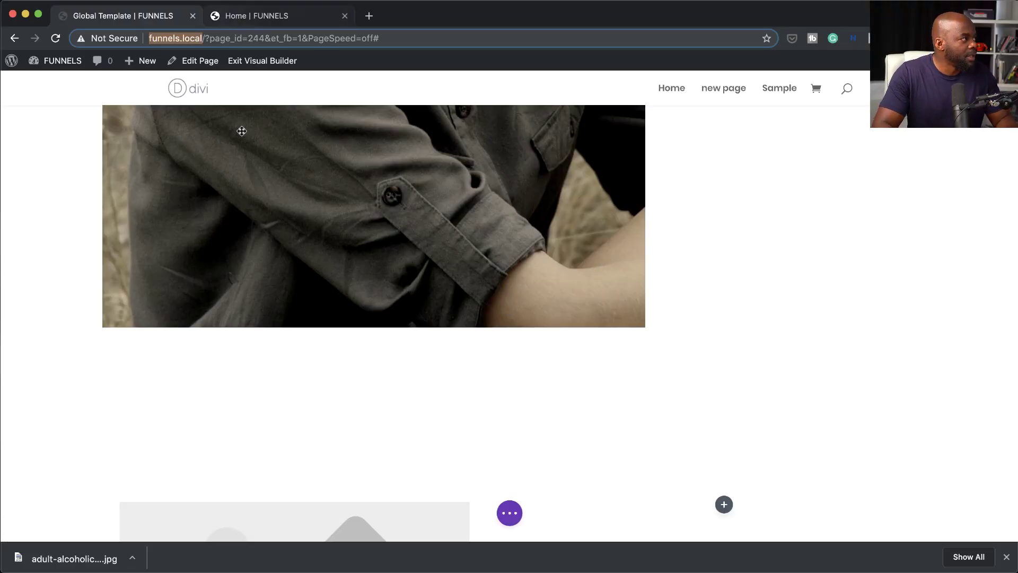
pyautogui.scroll(4, 320, 212)
pyautogui.scroll(15, 320, 211)
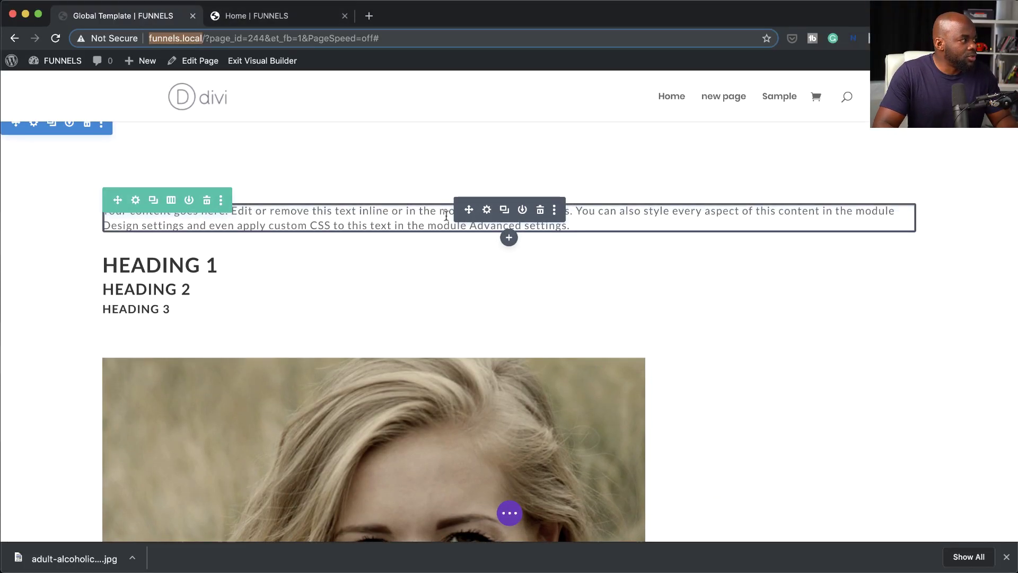
pyautogui.click(488, 212)
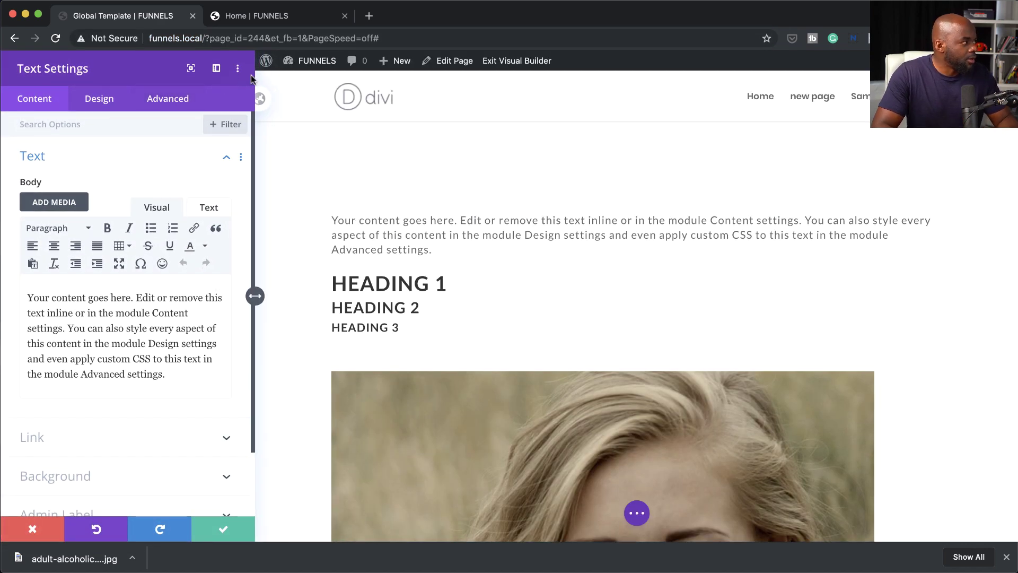
pyautogui.click(267, 99)
pyautogui.click(101, 101)
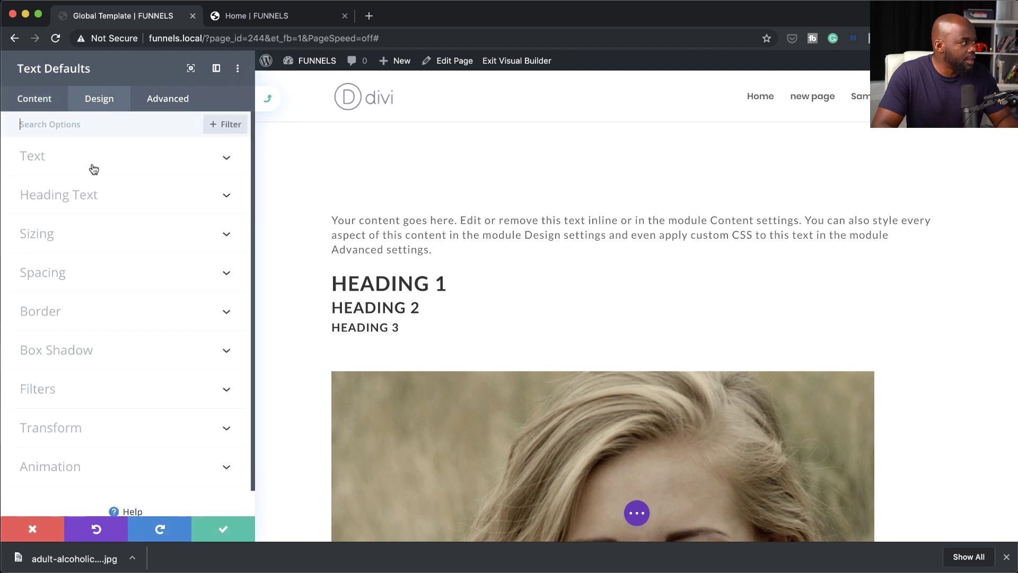
pyautogui.click(76, 161)
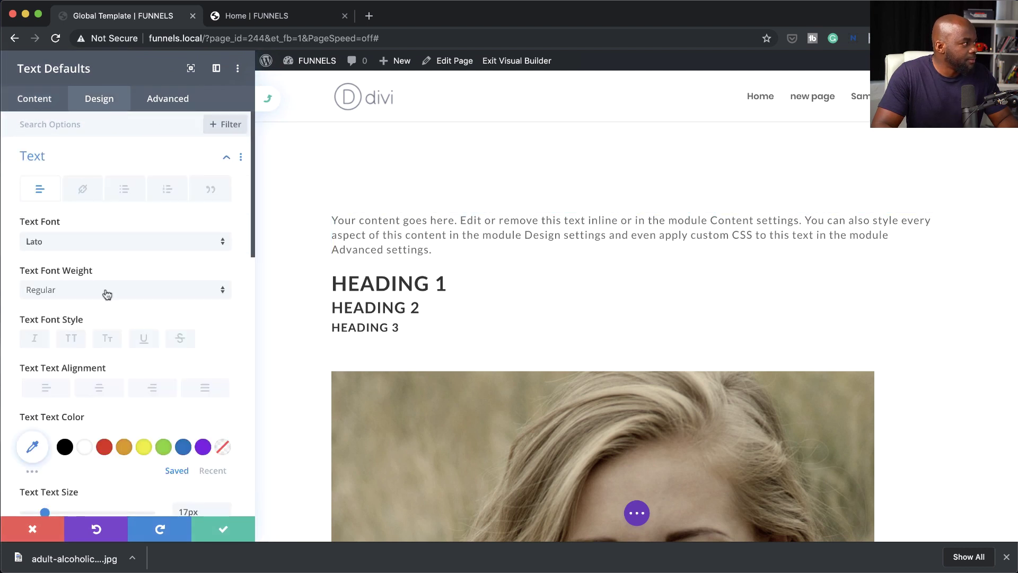
pyautogui.click(119, 246)
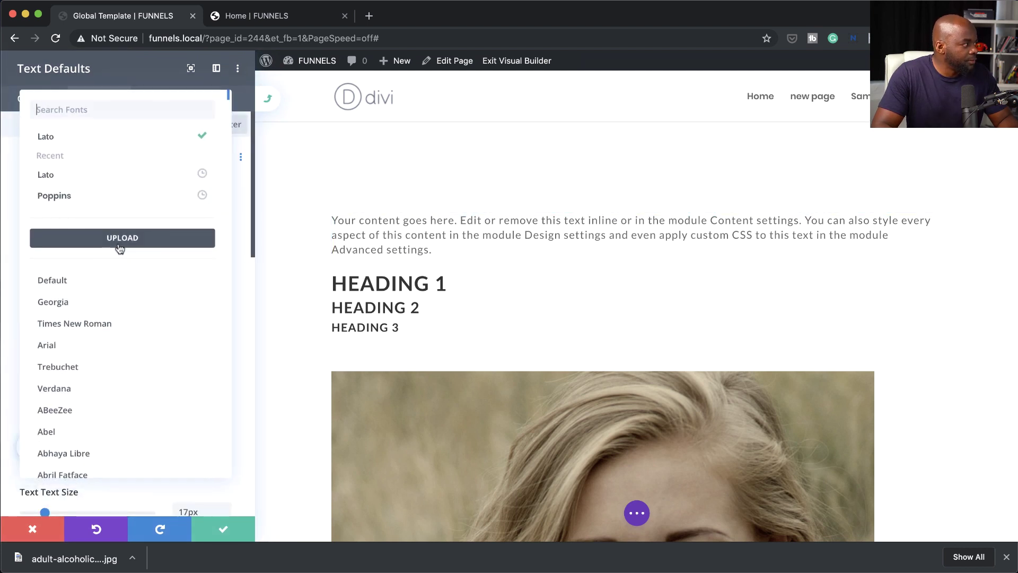
pyautogui.click(125, 204)
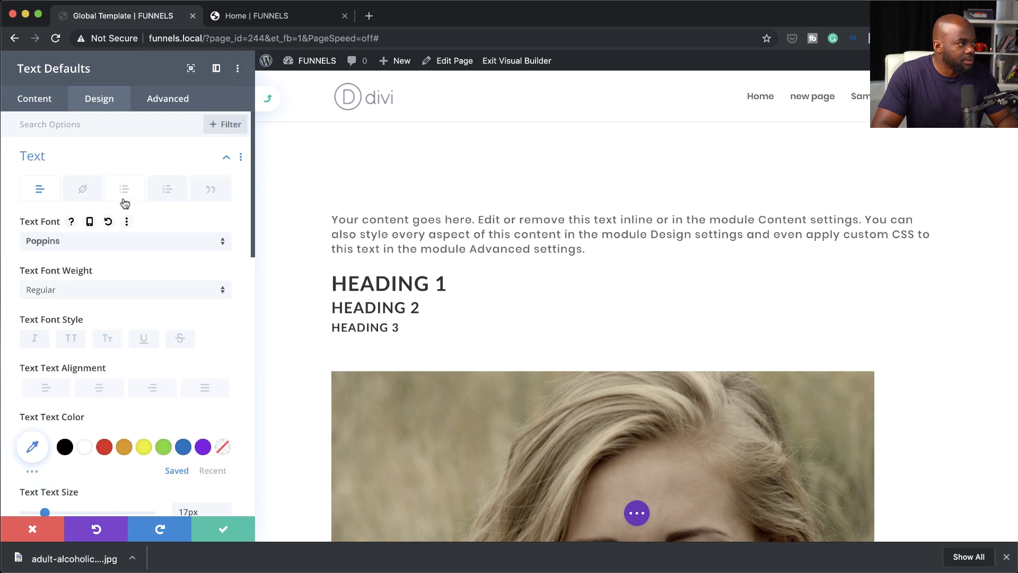
# - Set the default text letter spacing to 0px and save the Text module defaults
pyautogui.scroll(-5, 124, 204)
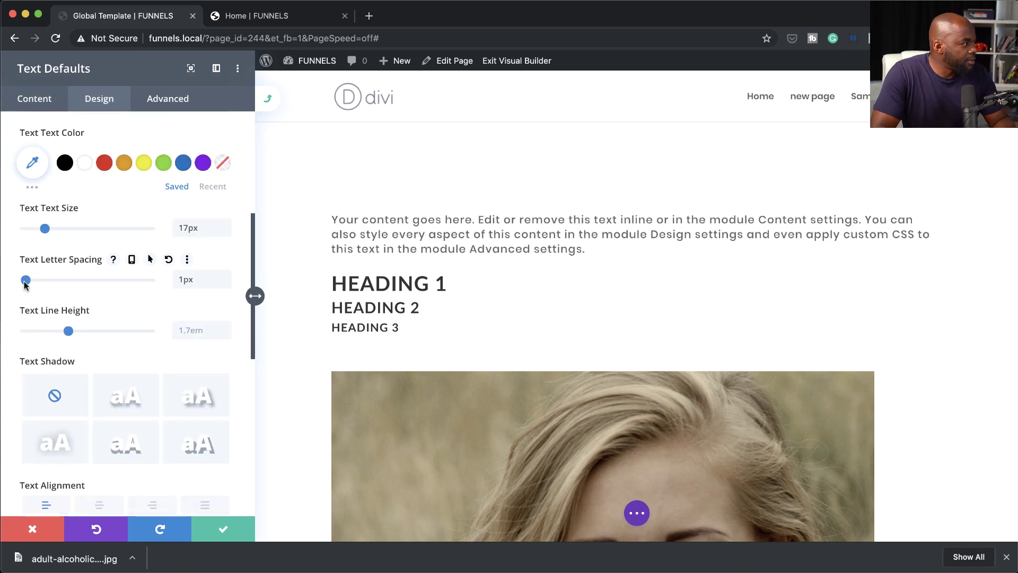
pyautogui.moveTo(25, 283); pyautogui.dragTo(15, 284)
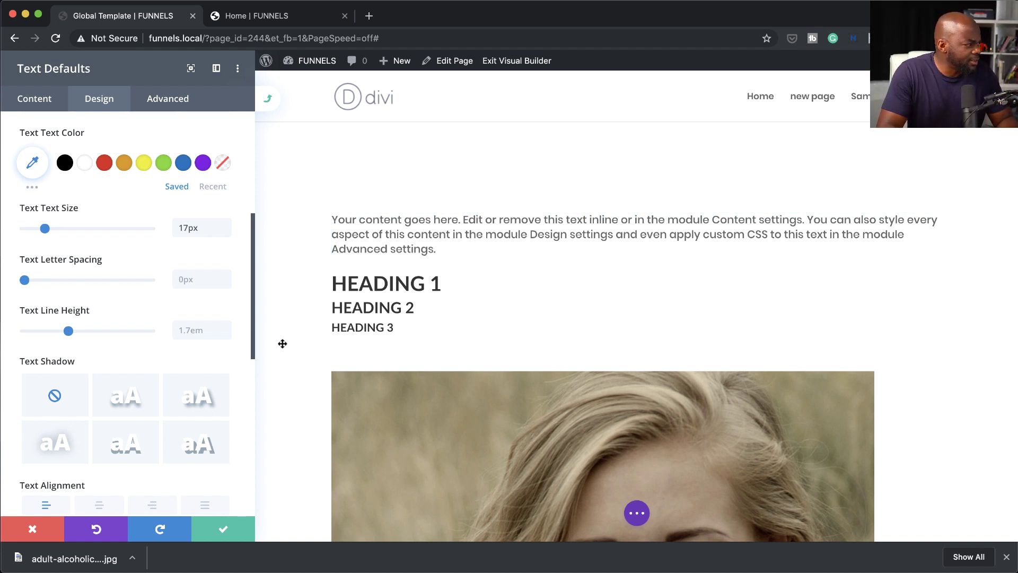
pyautogui.scroll(-5, 252, 296)
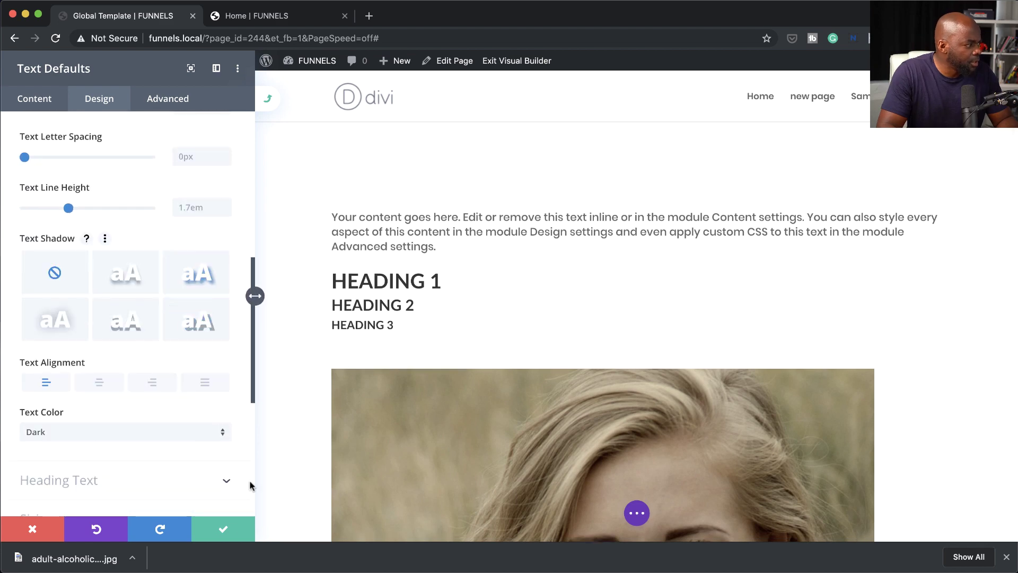
pyautogui.click(223, 527)
pyautogui.click(202, 530)
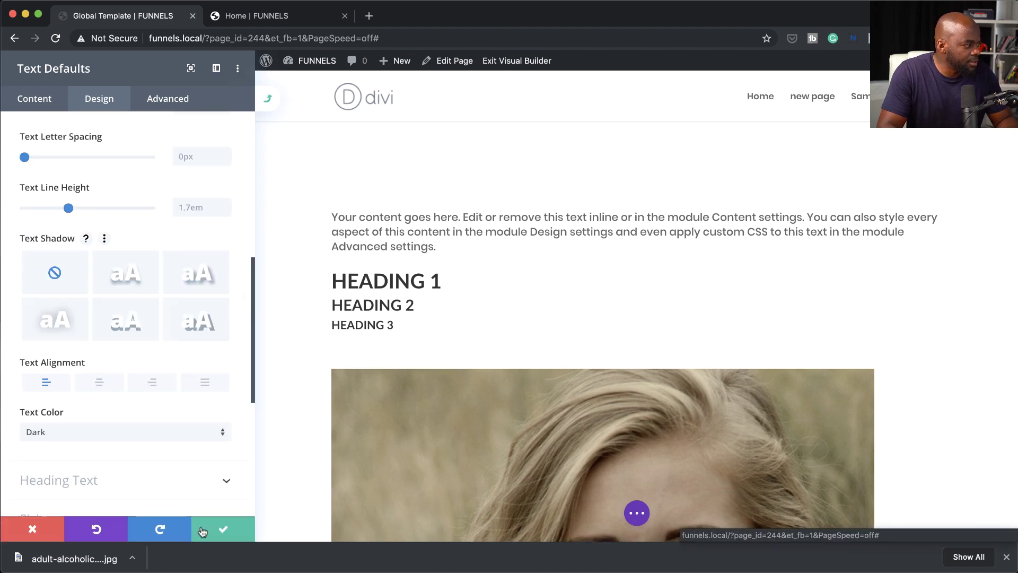
# - Check the Home page's text and Blurbs against the new defaults, and close the Text module settings on the Global Template page
pyautogui.click(295, 17)
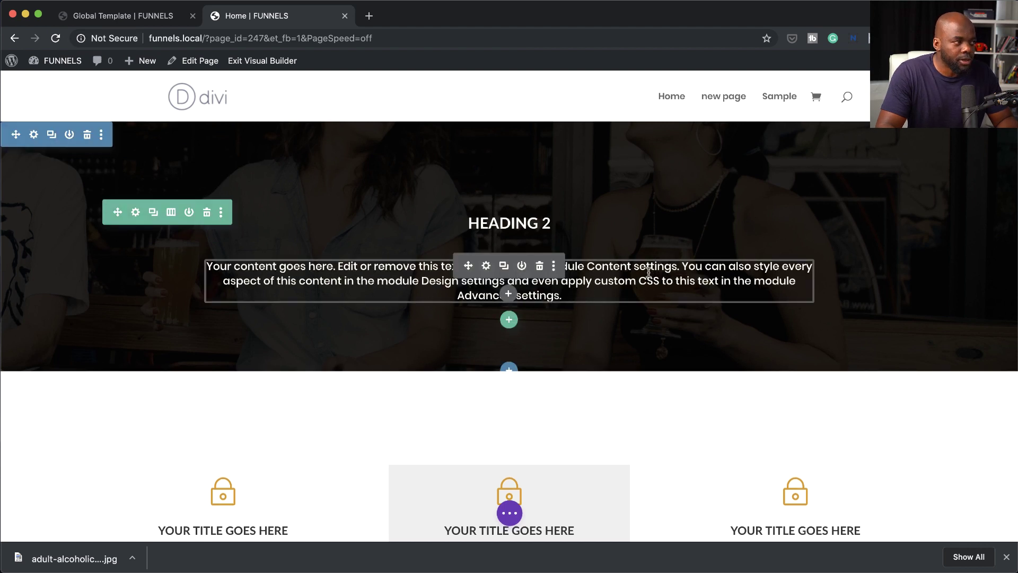
pyautogui.scroll(-5, 724, 412)
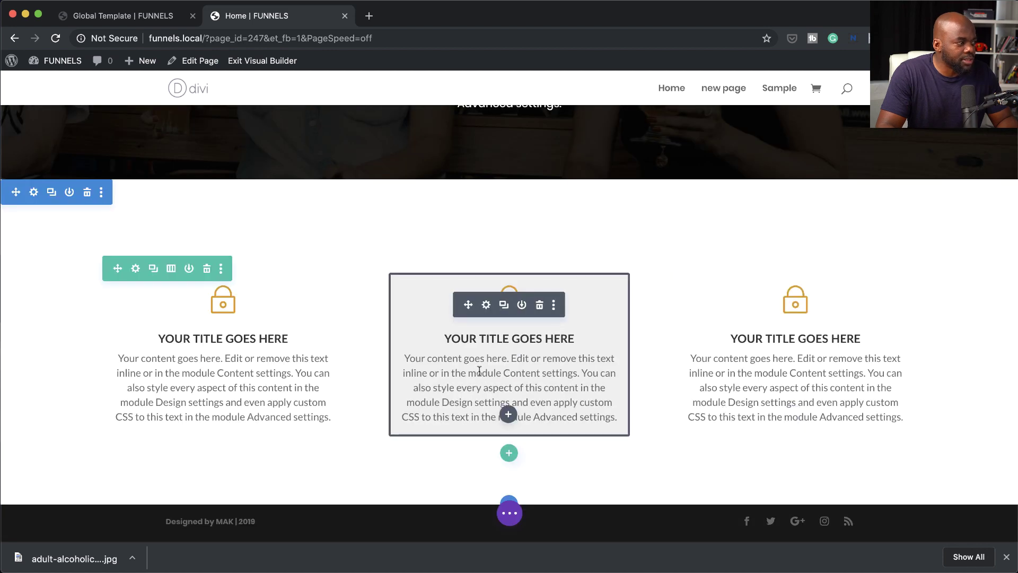
pyautogui.click(164, 22)
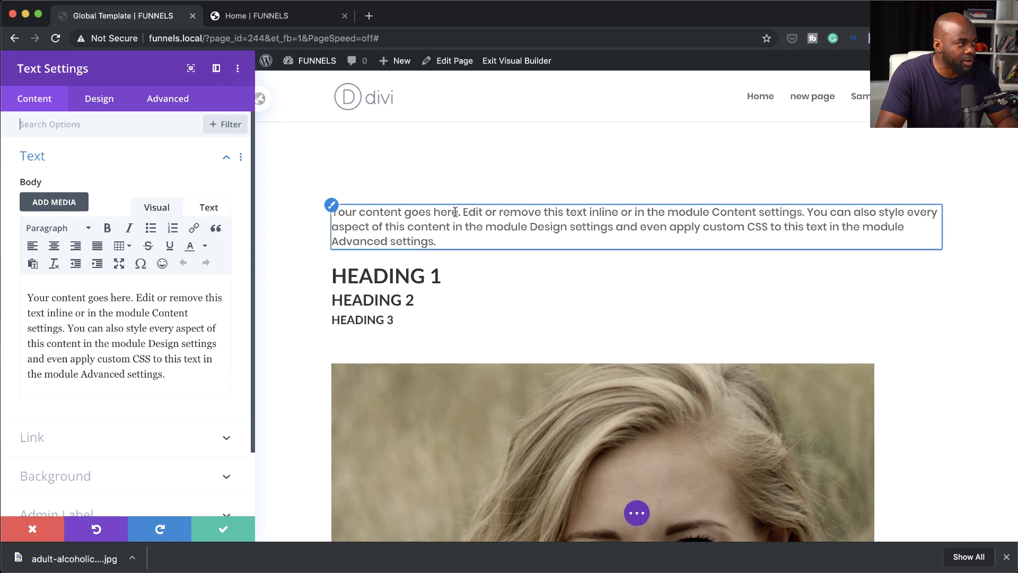
pyautogui.click(219, 527)
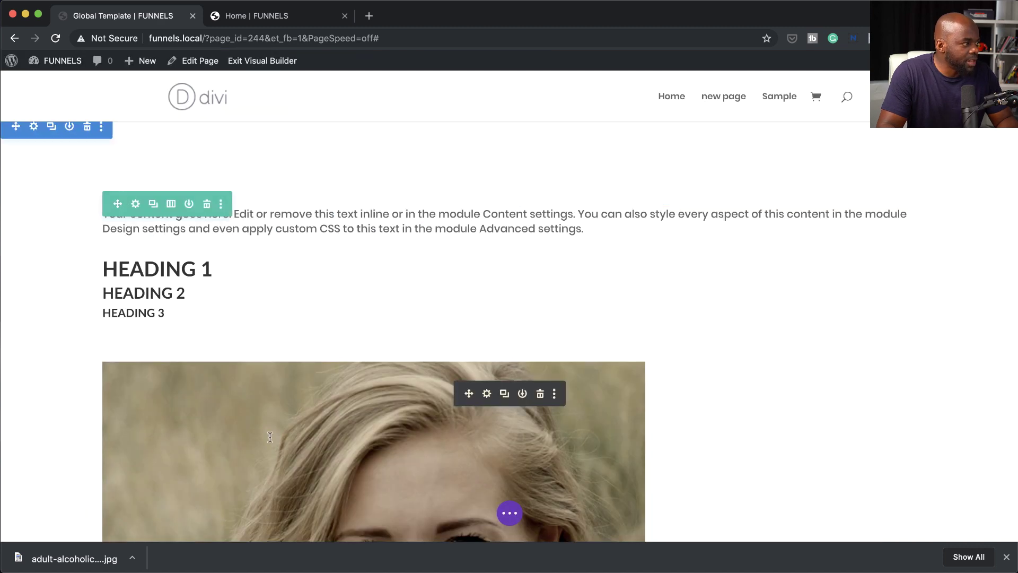
pyautogui.scroll(-3, 474, 287)
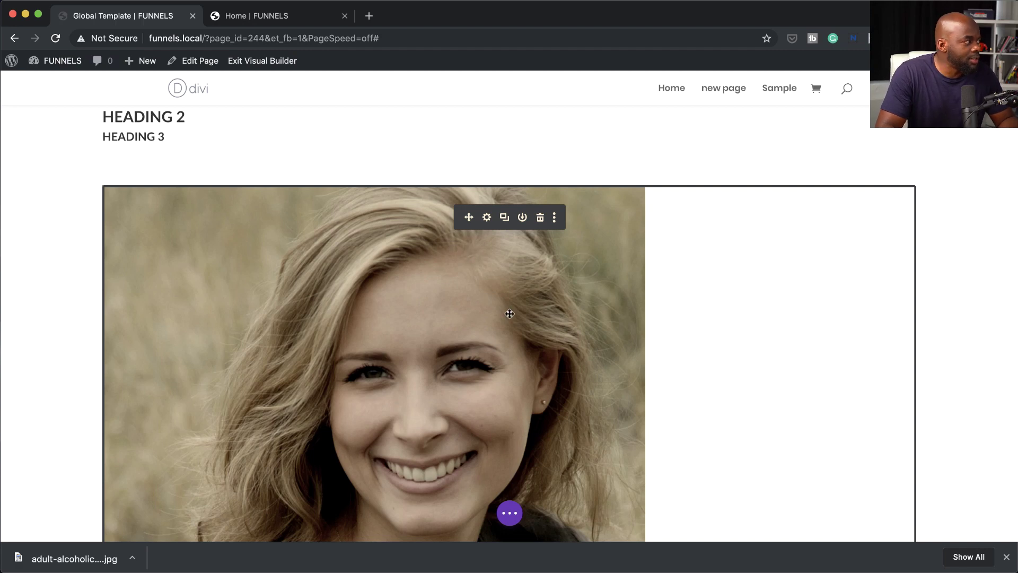
pyautogui.scroll(-2, 510, 313)
pyautogui.scroll(3, 510, 311)
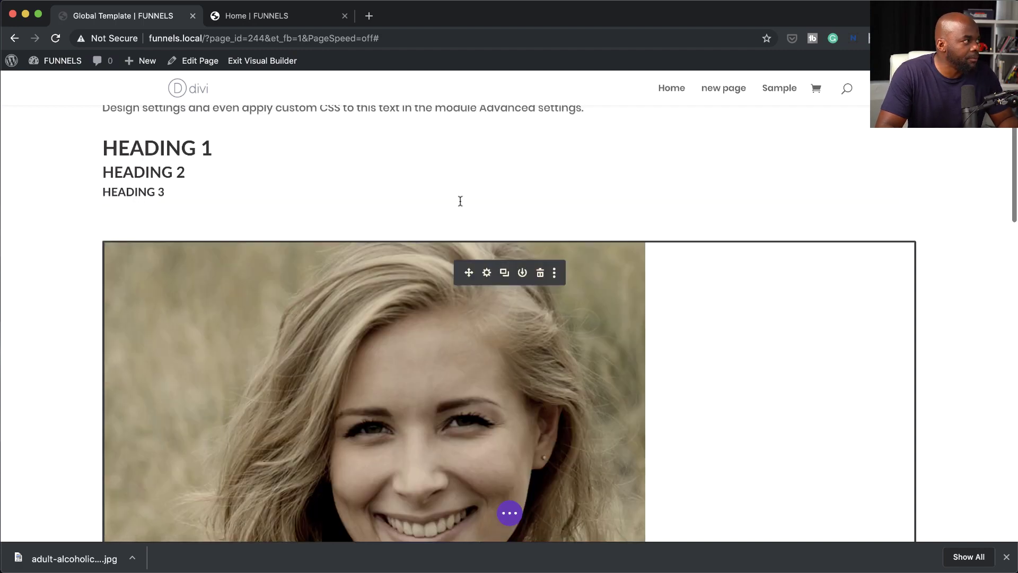
# - On the Home page, add a Button module directly below the middle Blurb
pyautogui.click(306, 18)
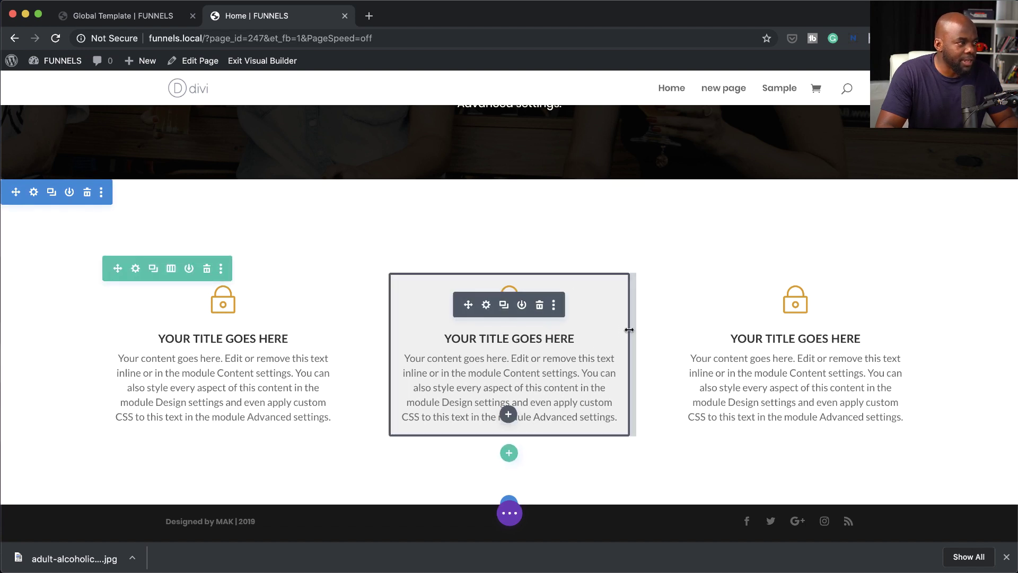
pyautogui.click(508, 416)
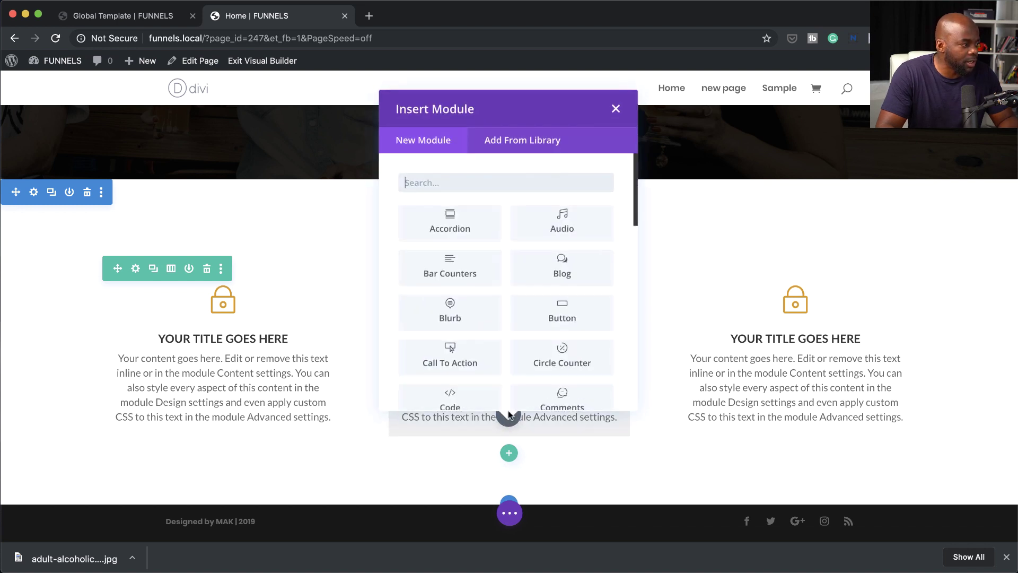
pyautogui.click(578, 305)
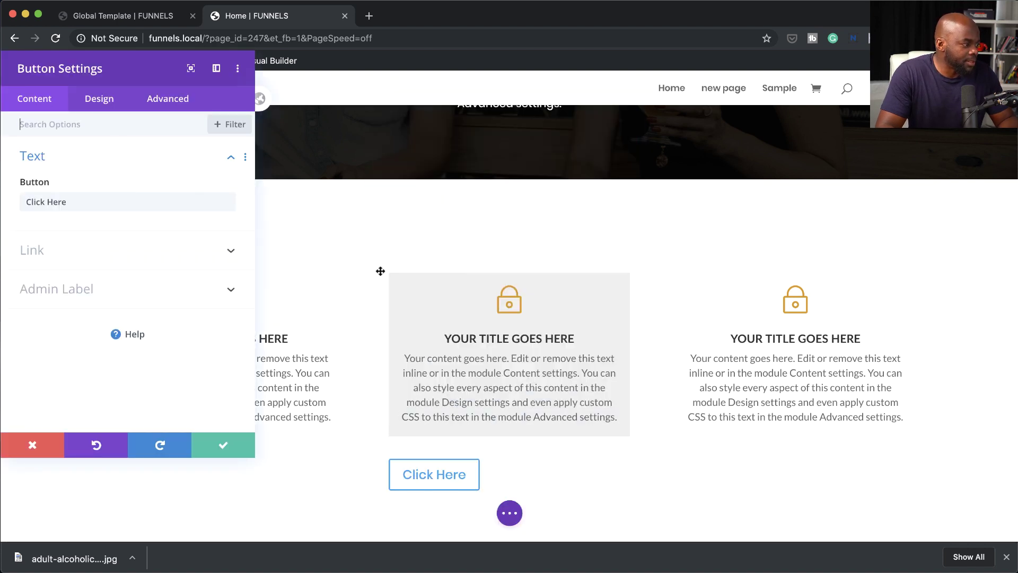
# - Open the Button module's global defaults and enable custom styles for the button design
pyautogui.click(261, 99)
pyautogui.click(100, 98)
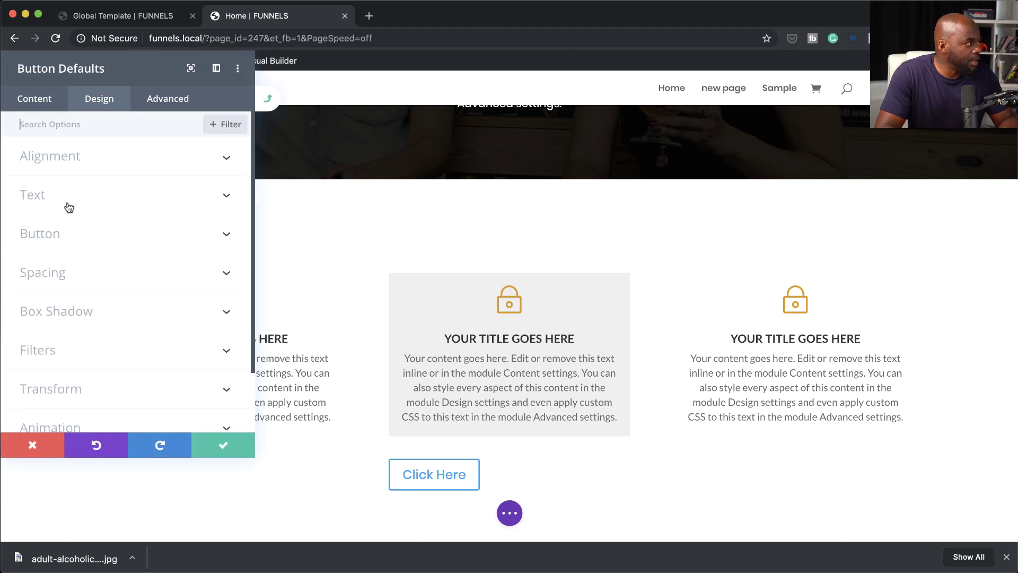
pyautogui.click(68, 240)
pyautogui.click(53, 189)
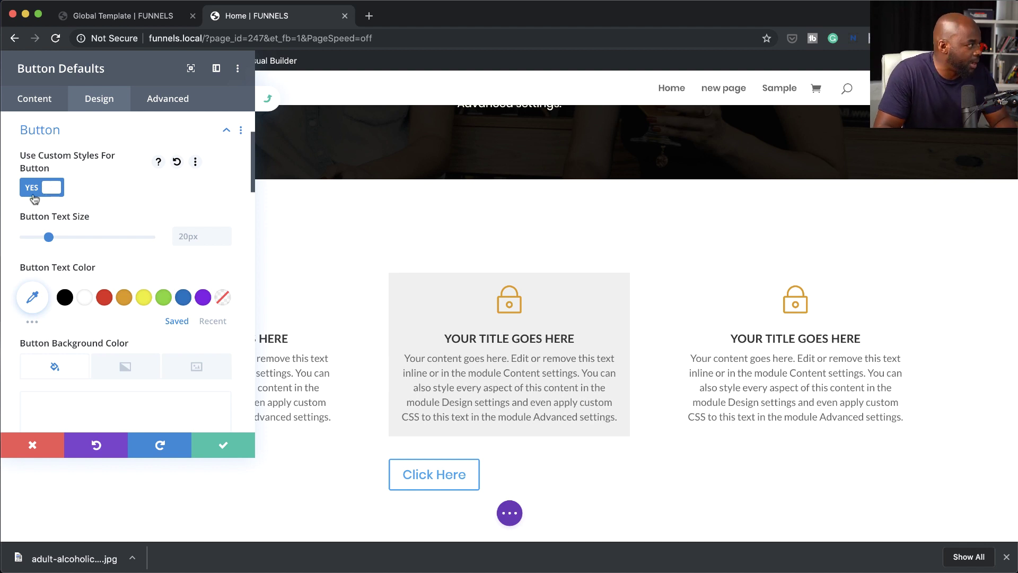
# - Set the default button background color to blue #0c71c3 and the default button text color to white
pyautogui.scroll(-3, 145, 345)
pyautogui.click(125, 270)
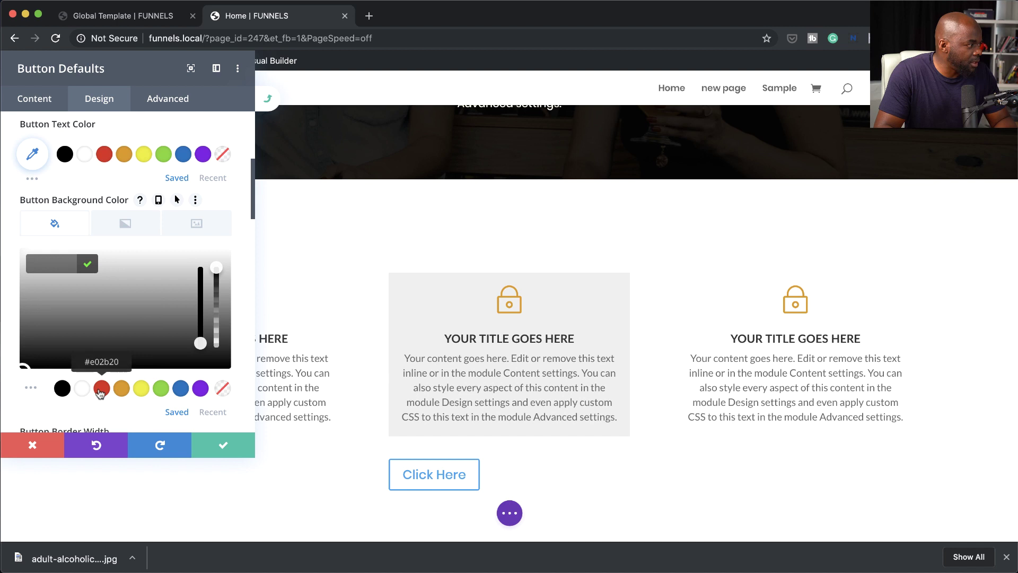
pyautogui.click(181, 390)
pyautogui.click(181, 390)
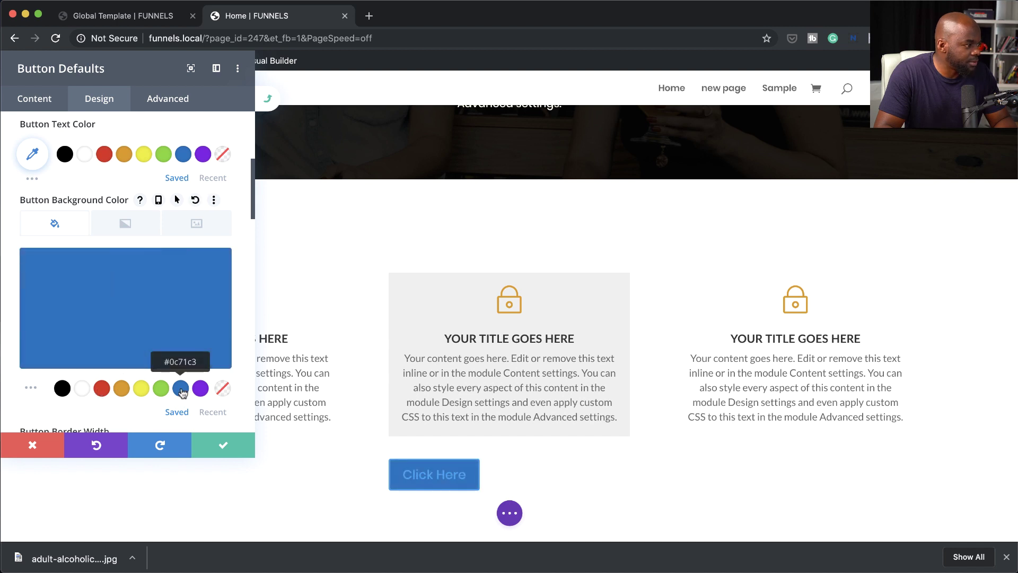
pyautogui.scroll(-3, 166, 378)
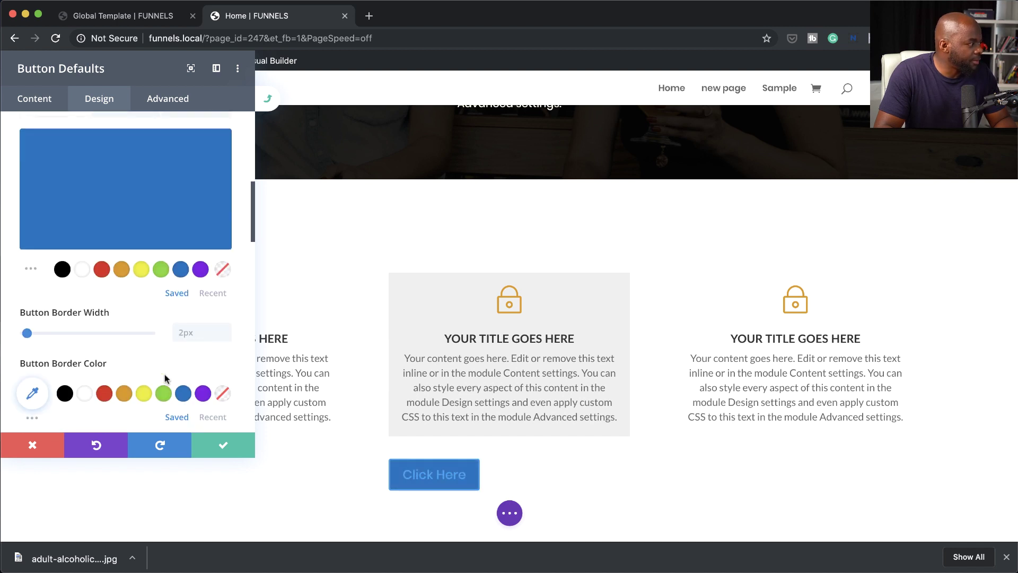
pyautogui.scroll(7, 166, 378)
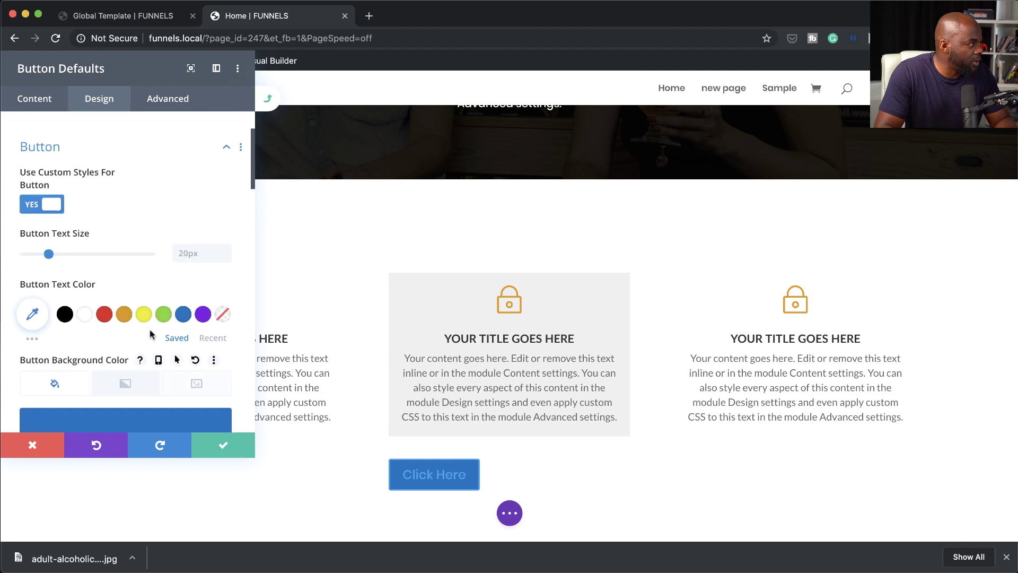
pyautogui.click(84, 315)
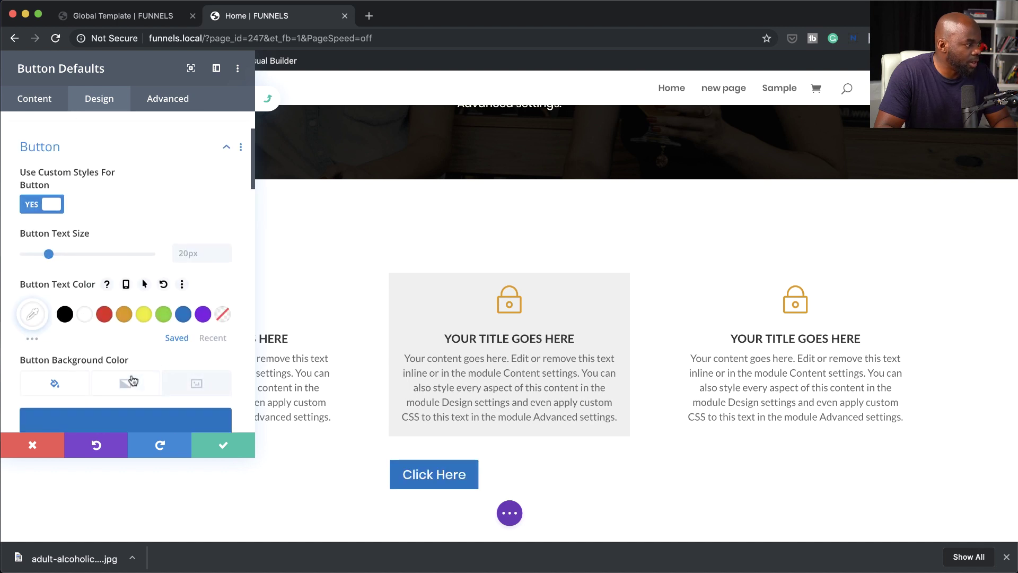
# - Set the default button border width and border radius to 0px
pyautogui.scroll(-7, 130, 380)
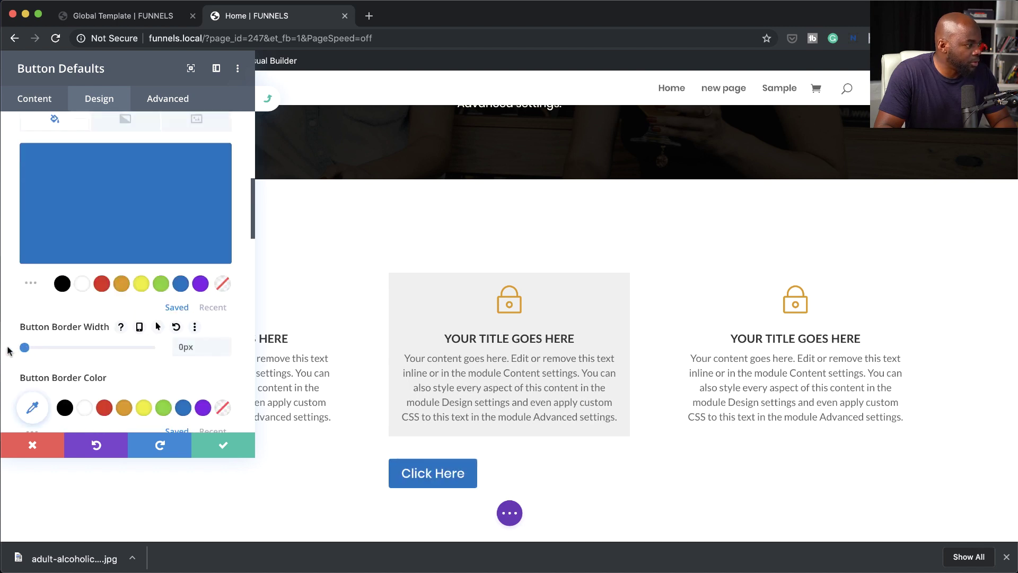
pyautogui.scroll(-4, 149, 349)
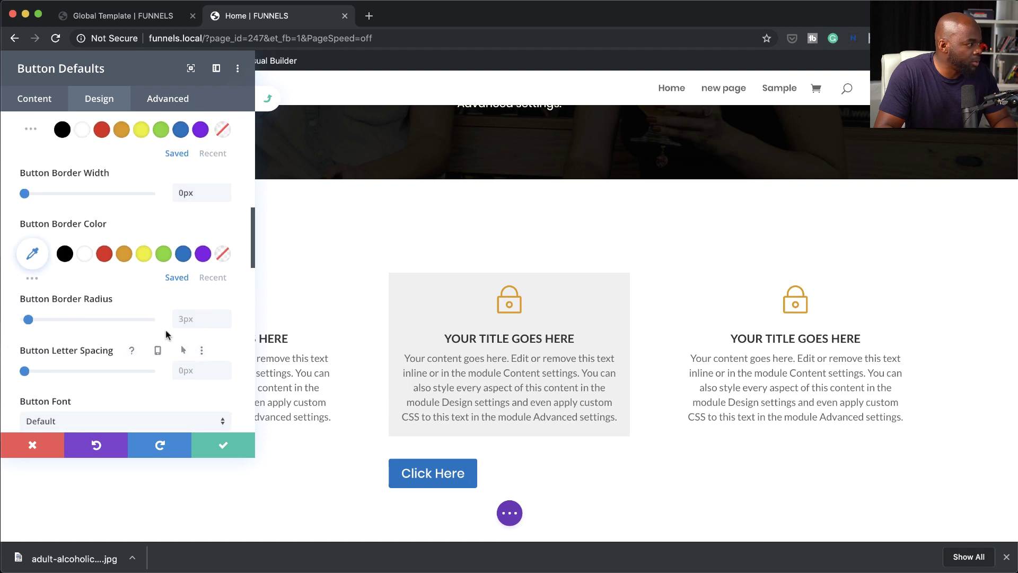
pyautogui.moveTo(28, 320); pyautogui.dragTo(15, 323)
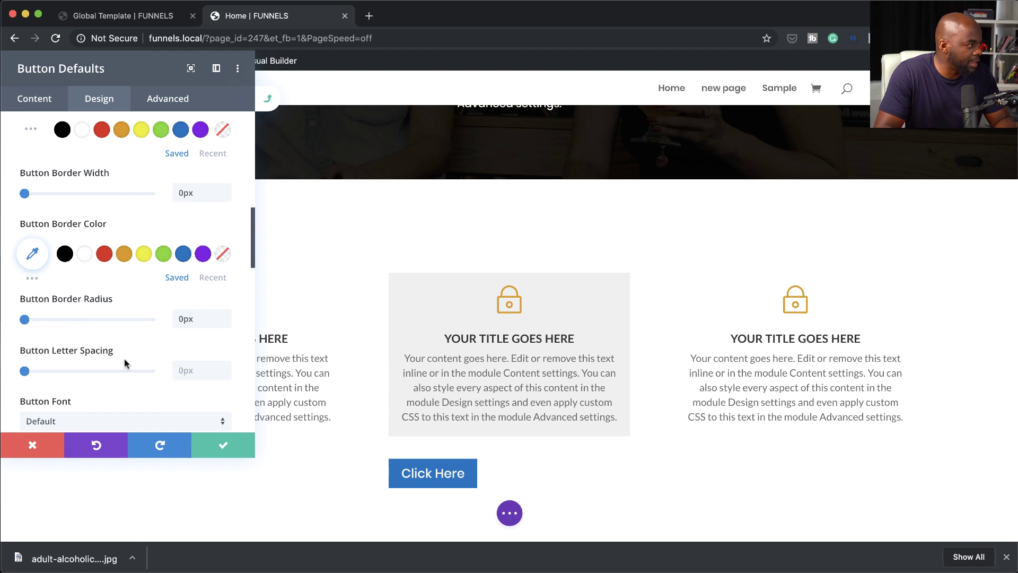
# - Set the default button font to Poppins, then save the Button defaults and the module settings
pyautogui.scroll(-1, 124, 359)
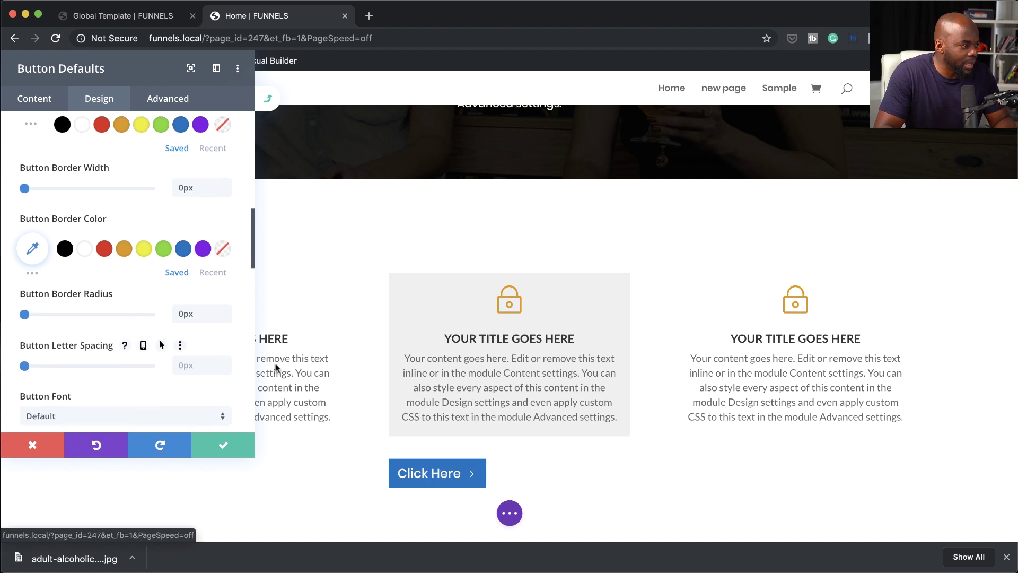
pyautogui.scroll(-3, 185, 367)
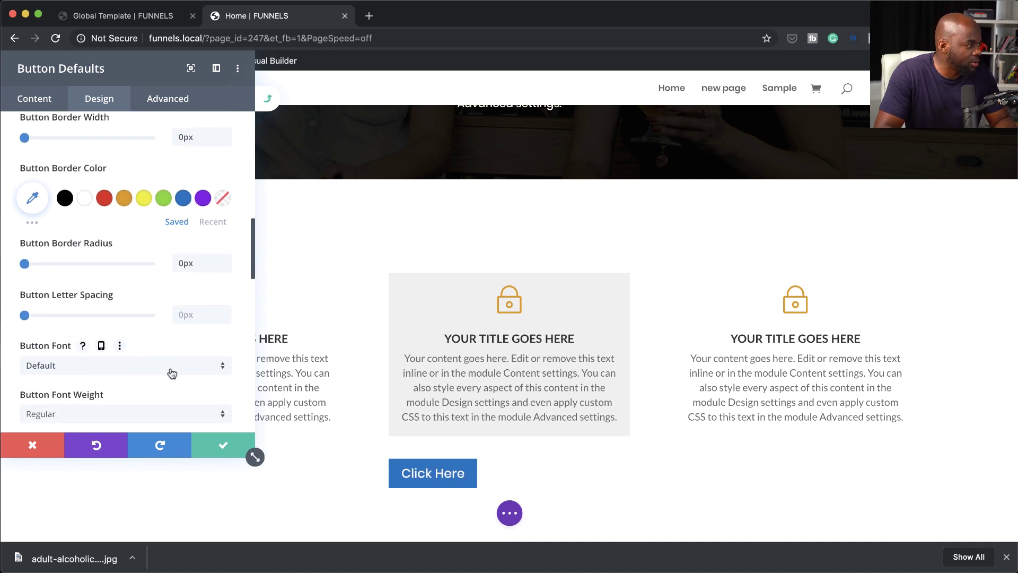
pyautogui.click(172, 372)
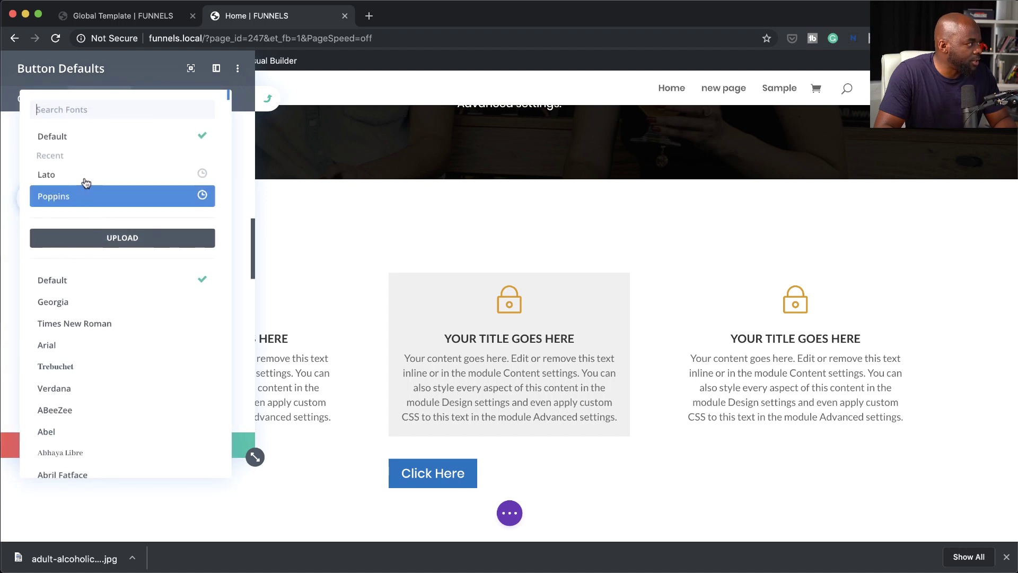
pyautogui.click(81, 196)
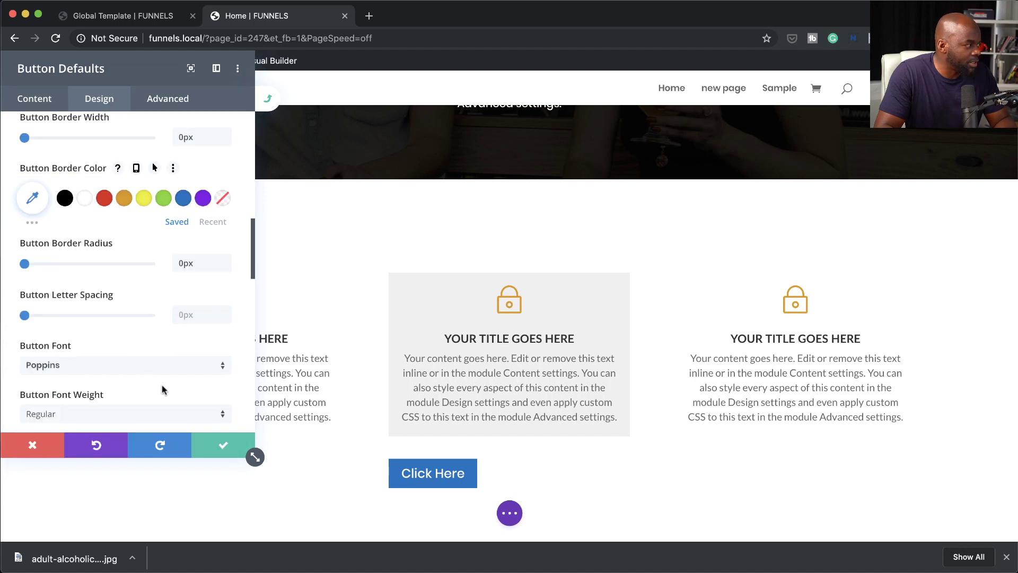
pyautogui.scroll(-3, 163, 394)
pyautogui.click(223, 445)
pyautogui.click(223, 445)
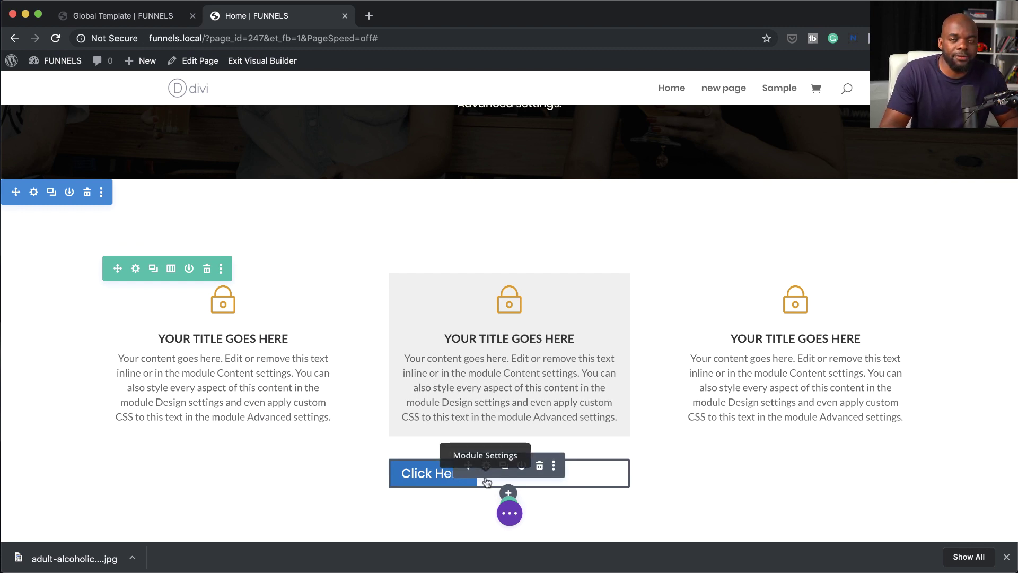
# - Return to the Global Template page and view the section containing the placeholder image
pyautogui.click(148, 16)
pyautogui.moveTo(437, 316)
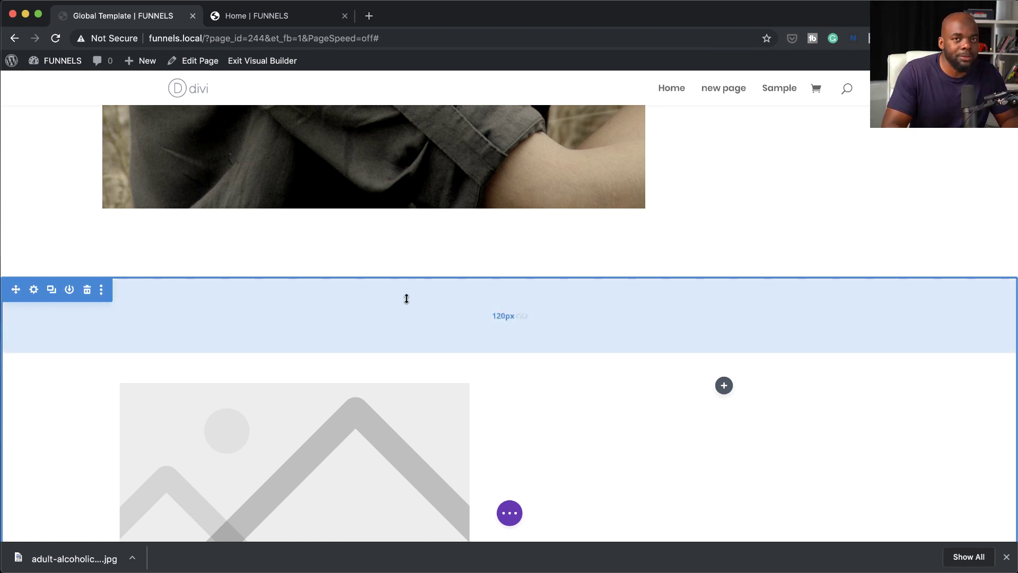
pyautogui.moveTo(605, 303)
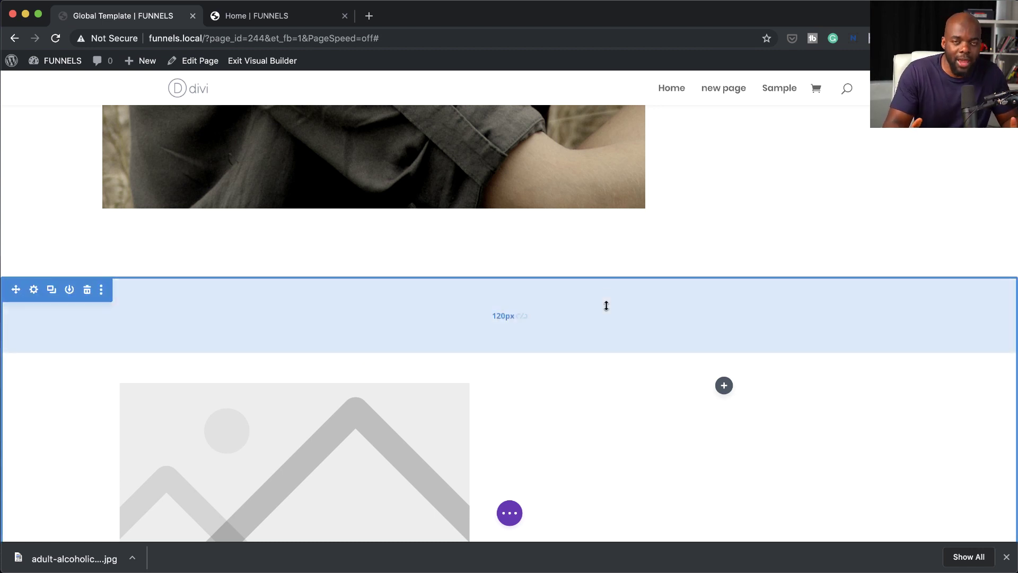